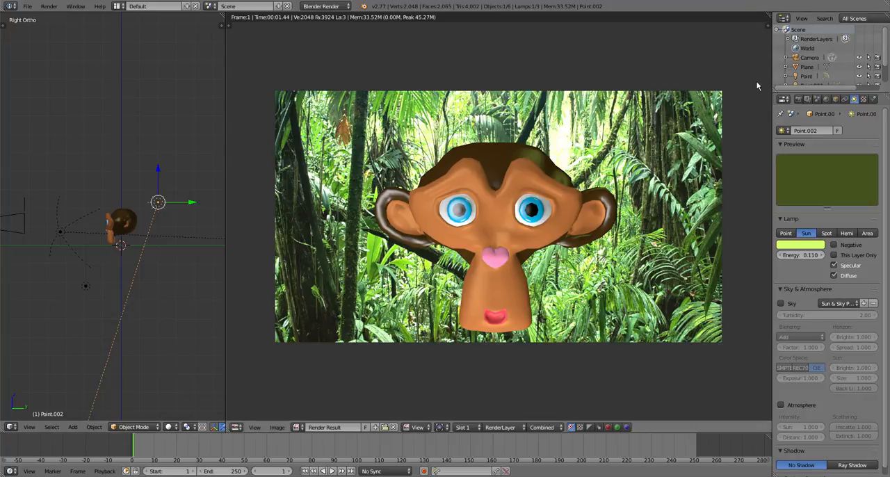
- Select the monkey head and display its material slots
right_click(122, 224)
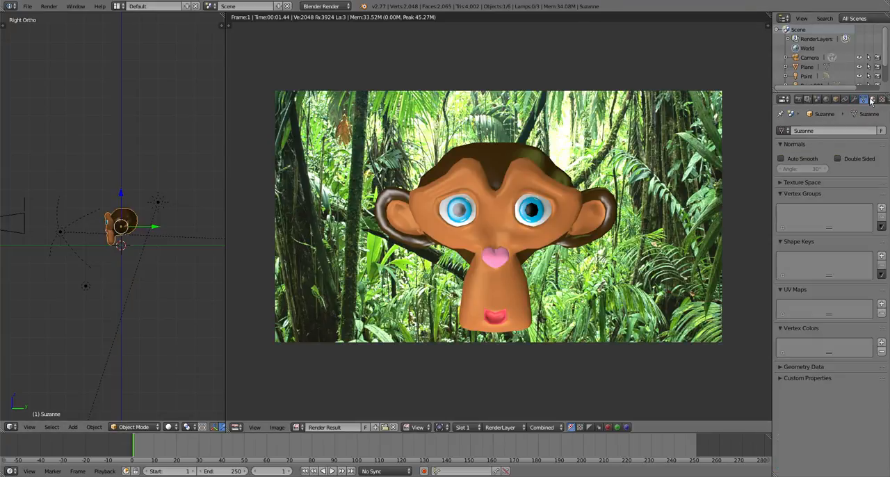
left_click(872, 100)
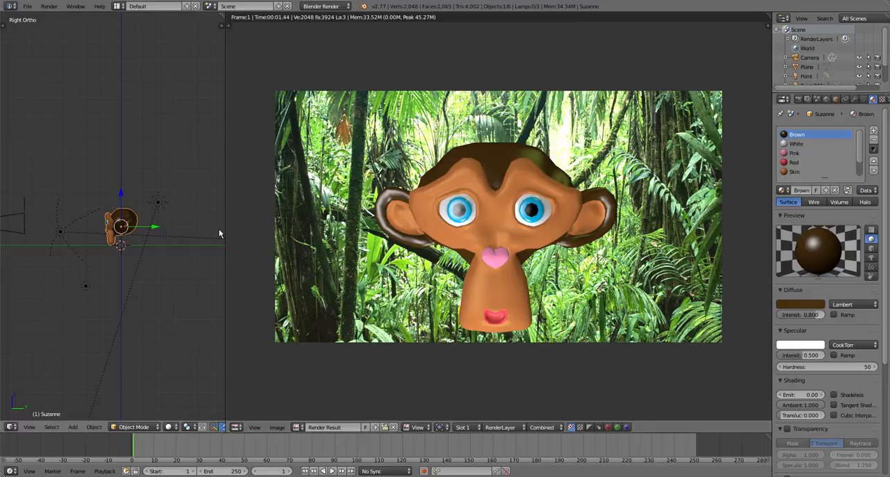
- Start a new file from the default startup scene
left_click(31, 10)
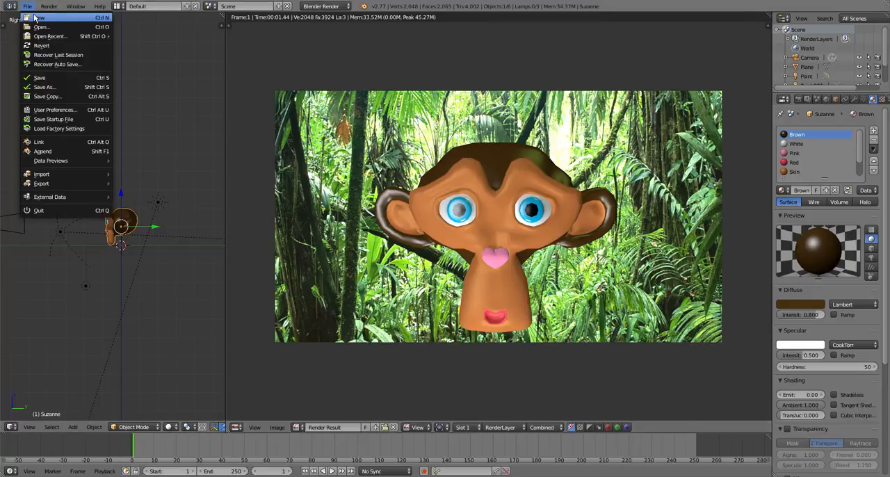
left_click(34, 19)
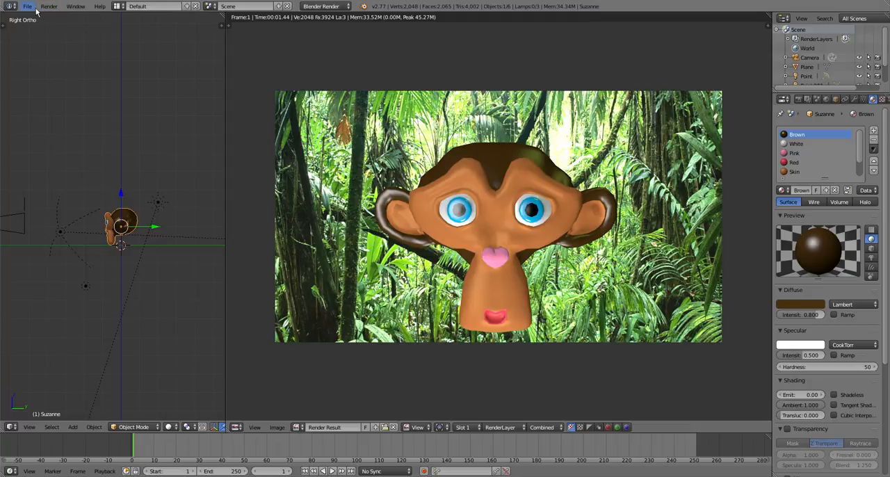
left_click(29, 7)
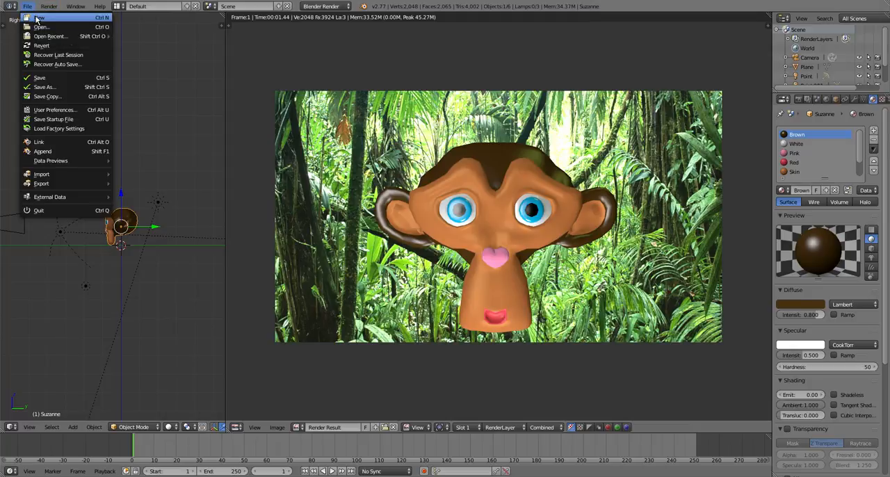
left_click(37, 18)
left_click(42, 24)
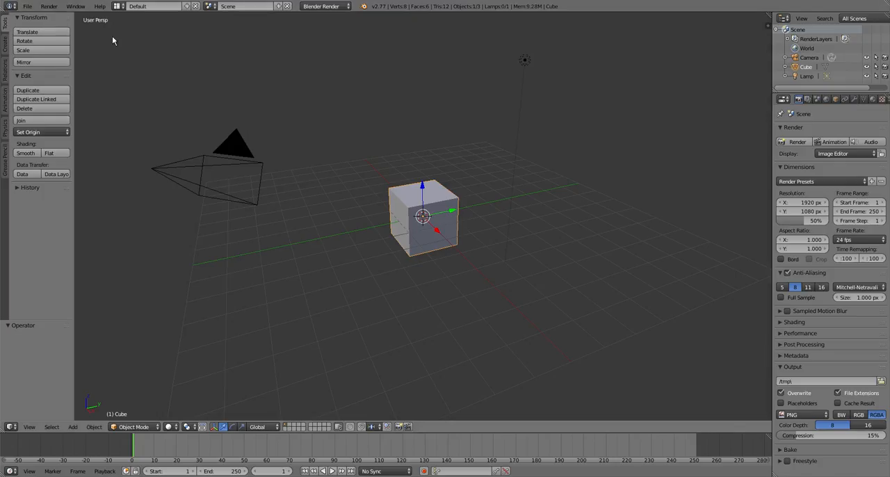
- Enter Edit Mode on the default cube and move one upper corner vertex inward toward the cube's centre
middle_click_drag(394, 268, 307, 288)
scroll(390, 243, "up", 5)
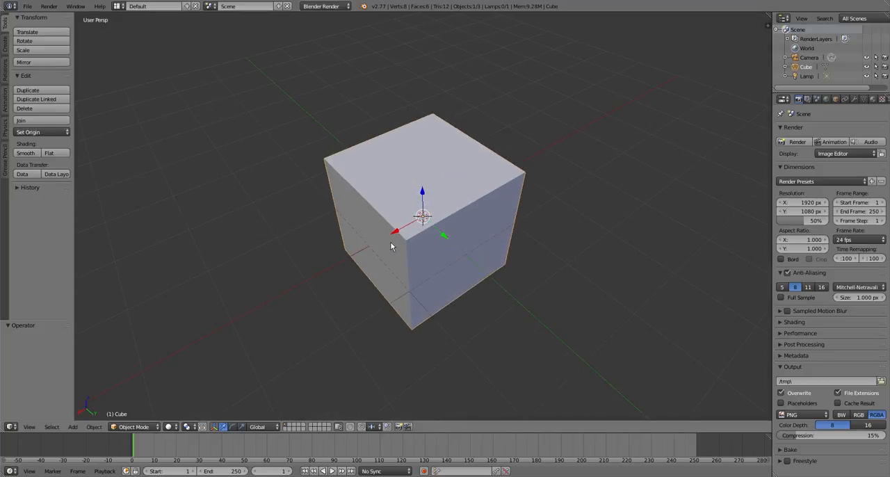
key("Tab")
scroll(442, 257, "down", 1)
middle_click_drag(456, 286, 358, 255)
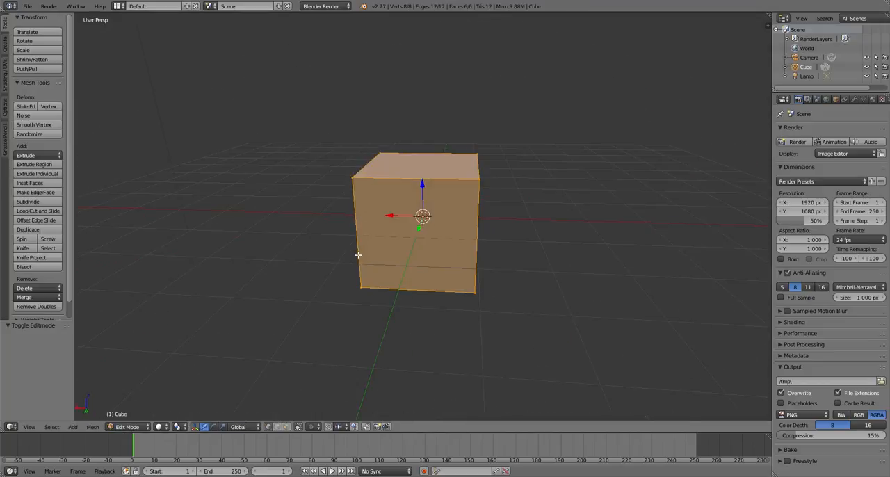
right_click(352, 179)
key("g")
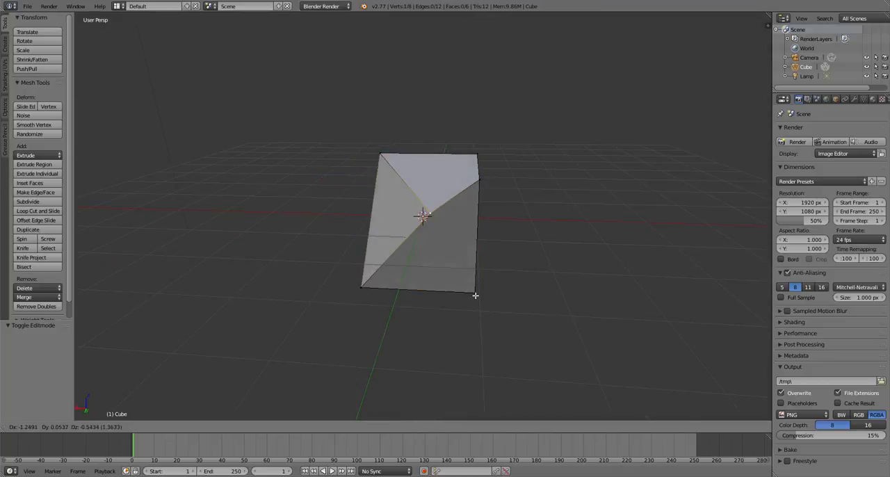
left_click(473, 295)
- Move the same corner vertex by about 0.302, -1.591, -0.176, and again by about -0.217, 0.283, -0.119 in X, Y, Z
middle_click_drag(473, 294, 642, 347)
key("g")
left_click(457, 295)
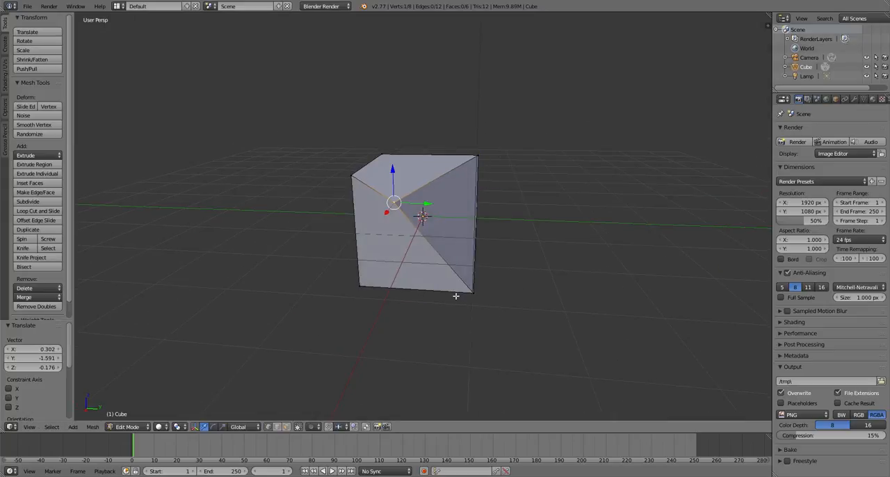
middle_click_drag(457, 294, 419, 373)
scroll(390, 255, "up", 5)
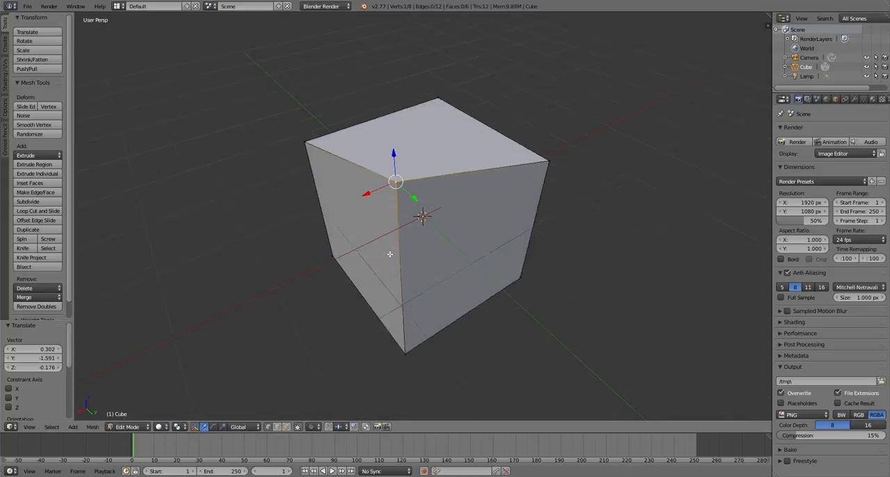
key("g")
left_click(459, 270)
- Push the dented corner vertex deeper by about -0.523, -0.075, -0.541 in X, Y, Z
scroll(459, 270, "down", 2)
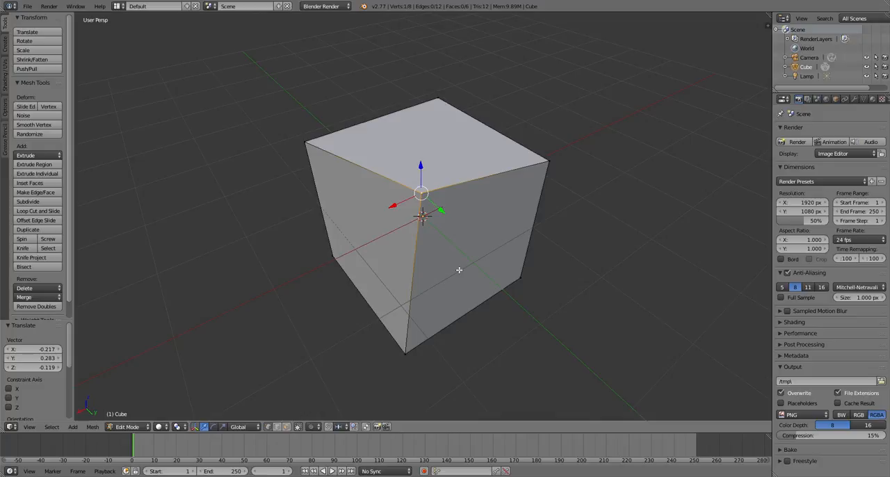
middle_click_drag(459, 270, 388, 196)
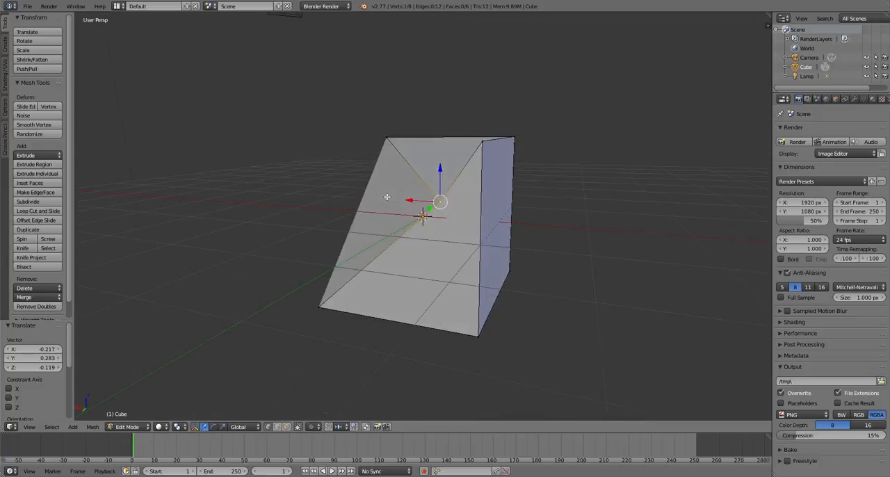
key("g")
left_click(457, 299)
middle_click_drag(457, 299, 588, 277)
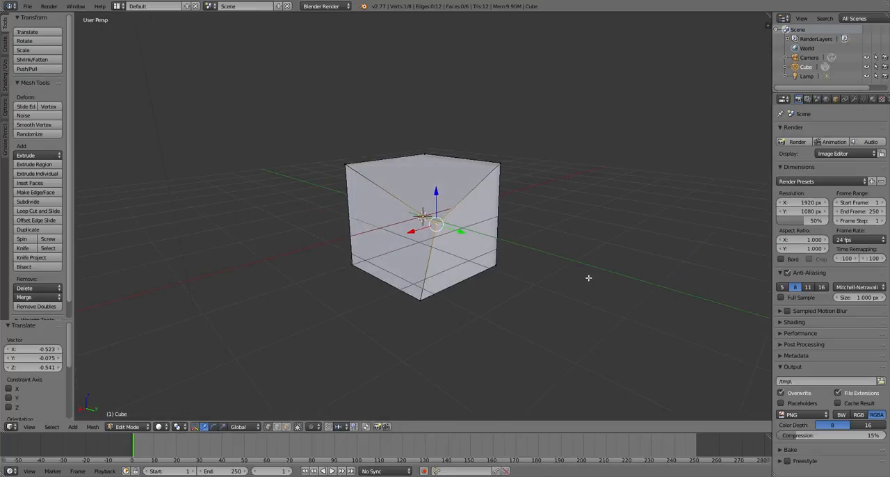
- Add a single centred vertical loop cut through the deformed cube and clear the selection
key("a")
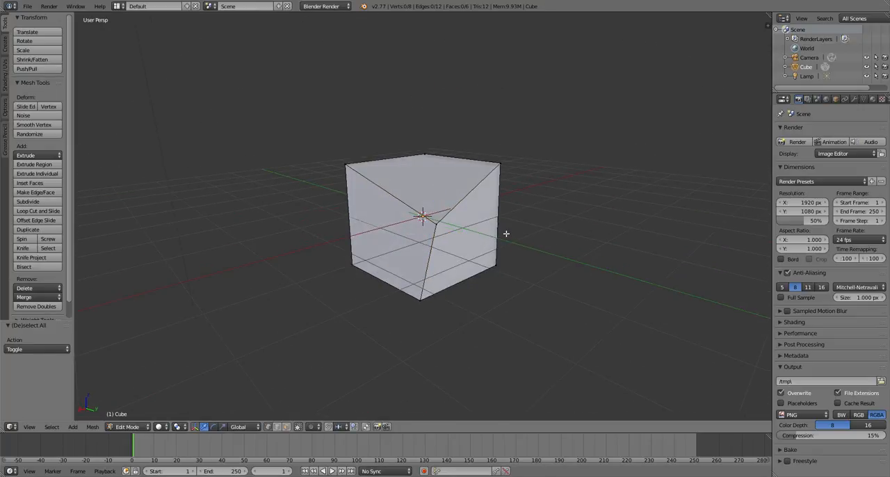
key("ctrl+r")
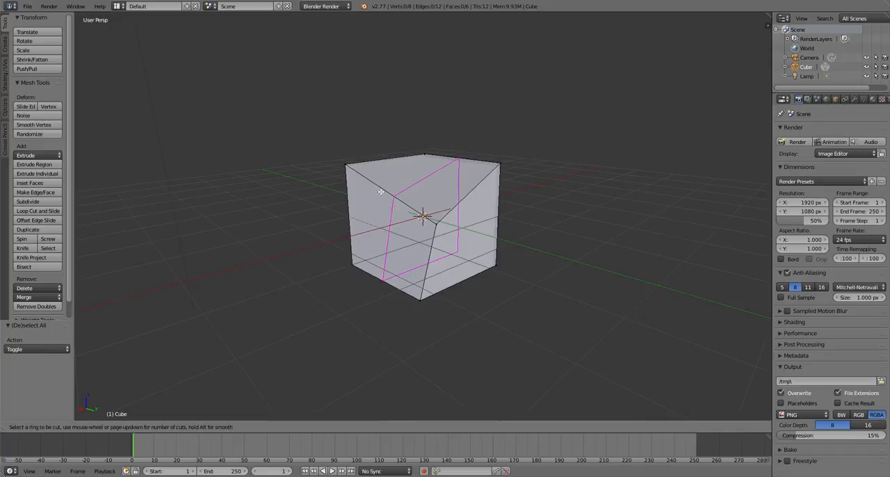
left_click(381, 192)
left_click(381, 191)
key("a")
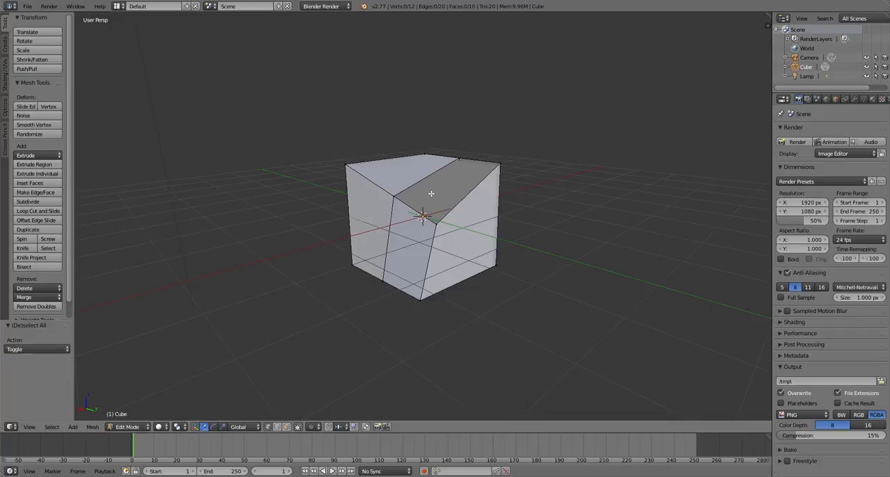
key("Tab")
key("Tab")
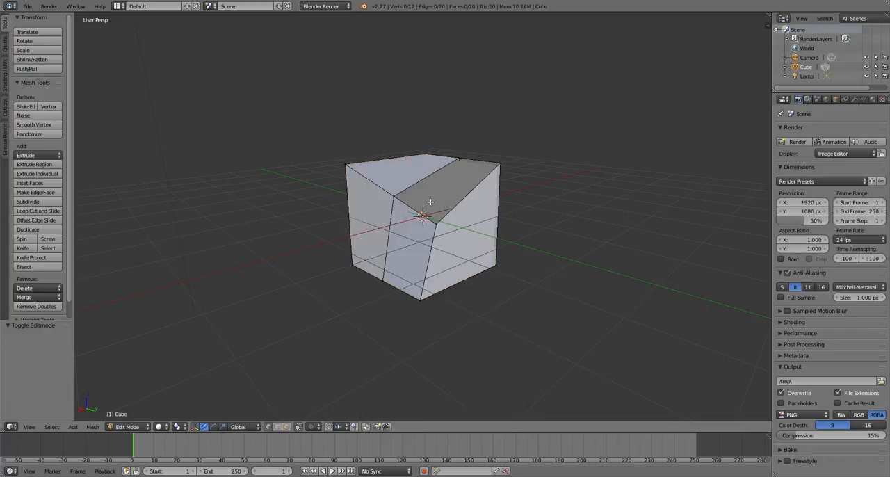
- Apply Shade Smooth to the cube's whole mesh and inspect the shading in Object Mode
key("a")
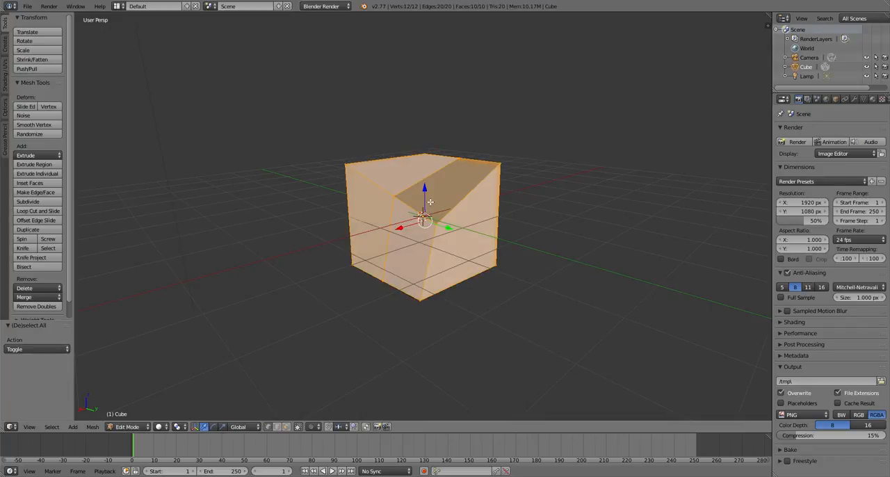
key("w")
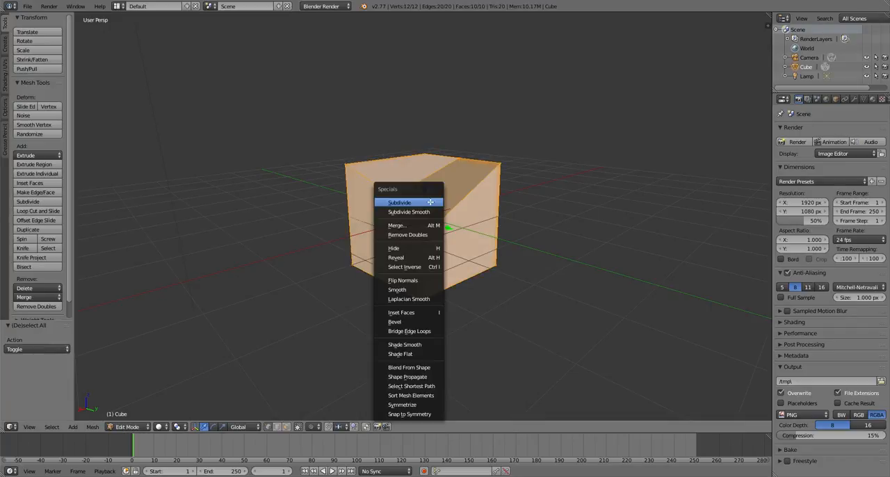
left_click(411, 344)
key("Tab")
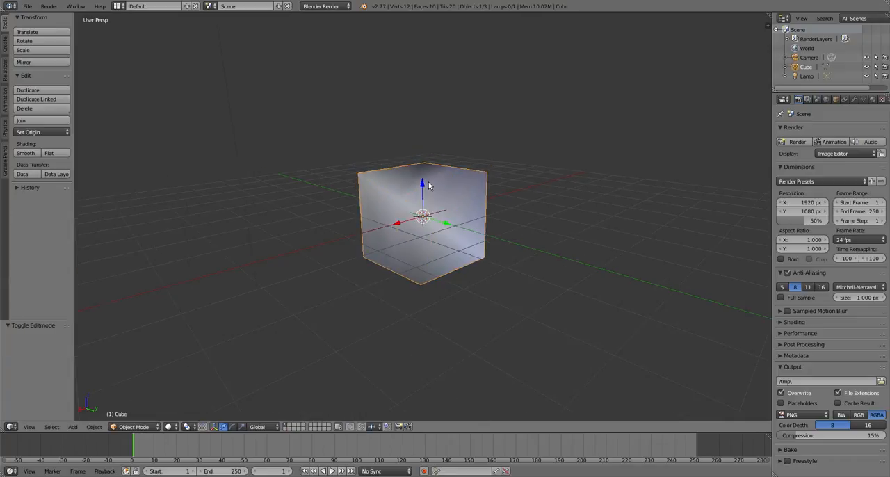
mouse_move(429, 211)
middle_mouse_down()
mouse_move(505, 226)
mouse_move(479, 199)
middle_mouse_up()
scroll(479, 199, "up", 6)
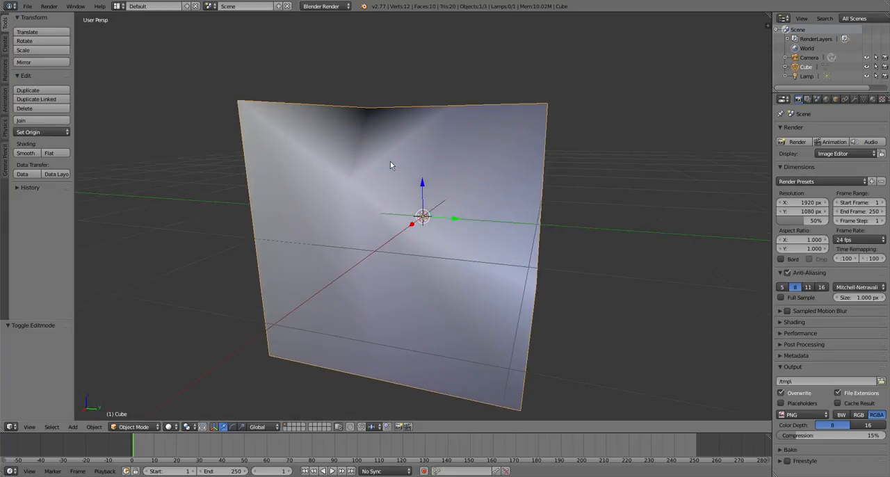
scroll(420, 126, "down", 2)
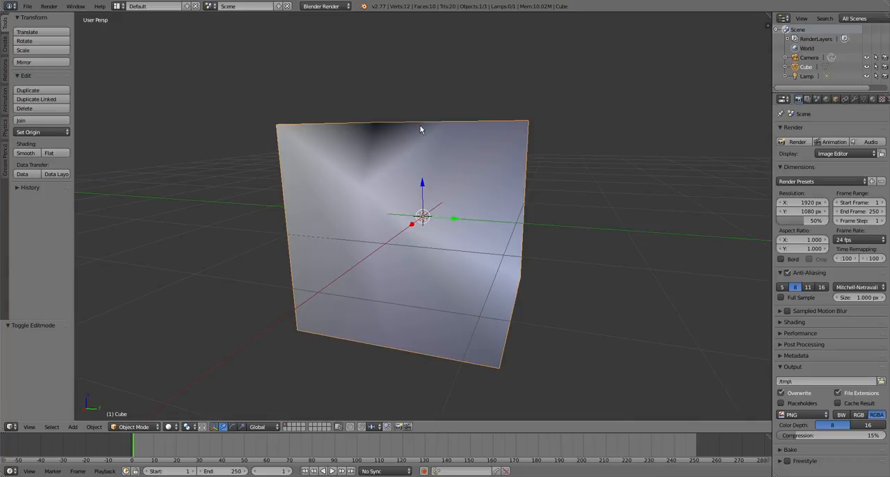
- Undo the smooth shading on the cube in Edit Mode and deselect the whole mesh
key("Tab")
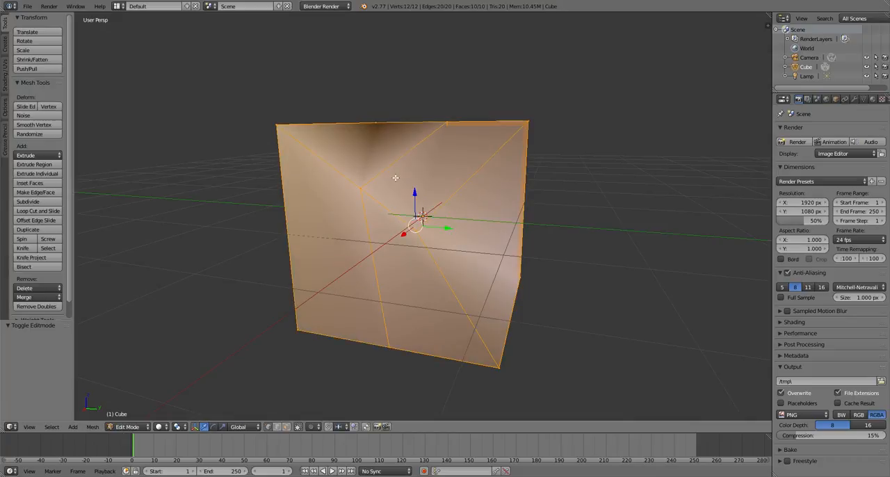
middle_click_drag(395, 177, 249, 242)
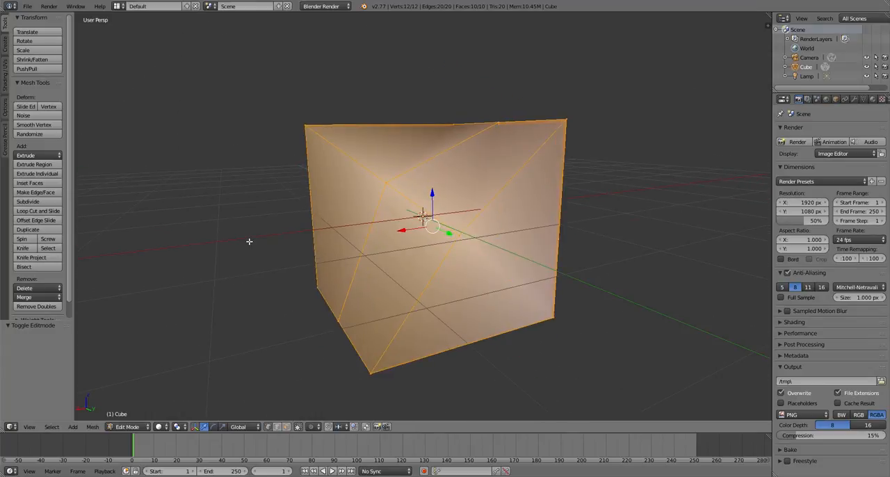
key("ctrl+z")
key("ctrl+z")
key("a")
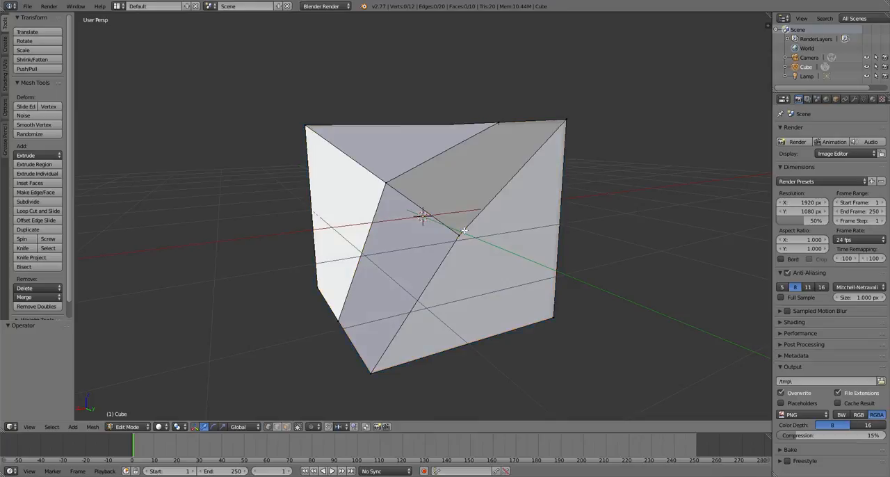
- Undo the loop cut and the corner vertex moves, and return the cube to Object Mode
scroll(464, 230, "up", 1)
scroll(464, 230, "down", 2)
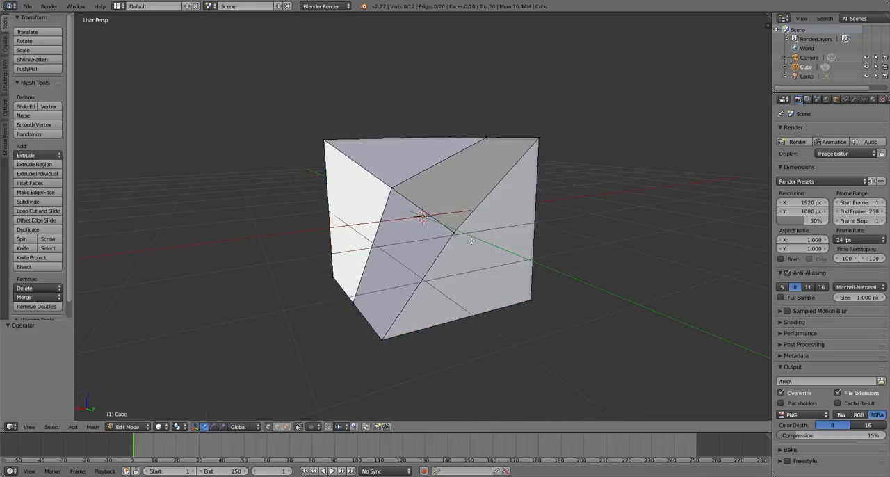
right_click(439, 199, "alt")
key("ctrl+x")
right_click(438, 200)
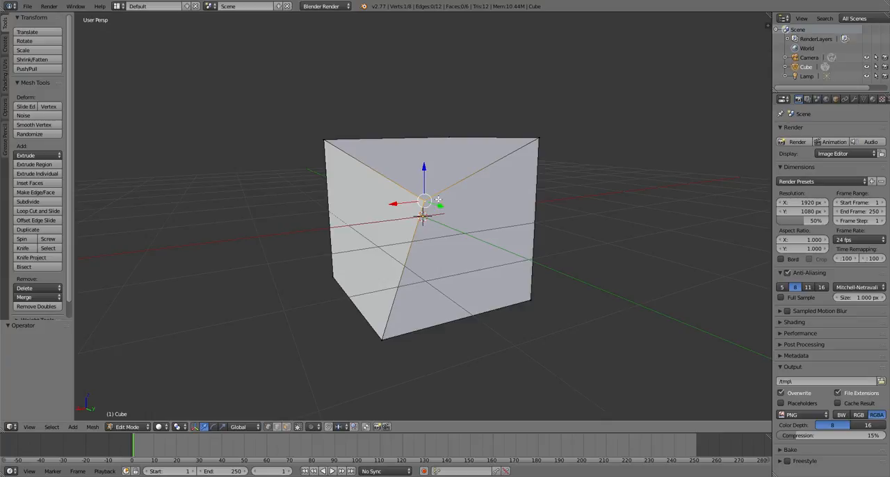
key("ctrl+z")
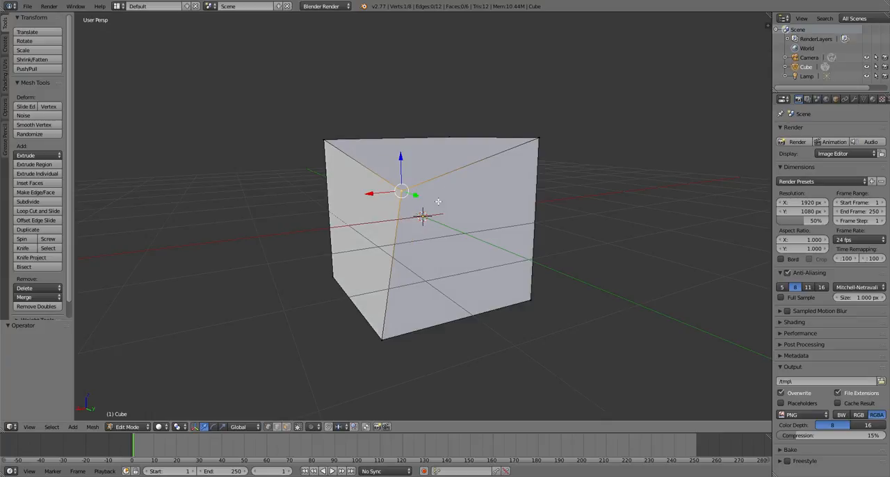
key("ctrl+z")
key("ctrl+z")
key("Tab")
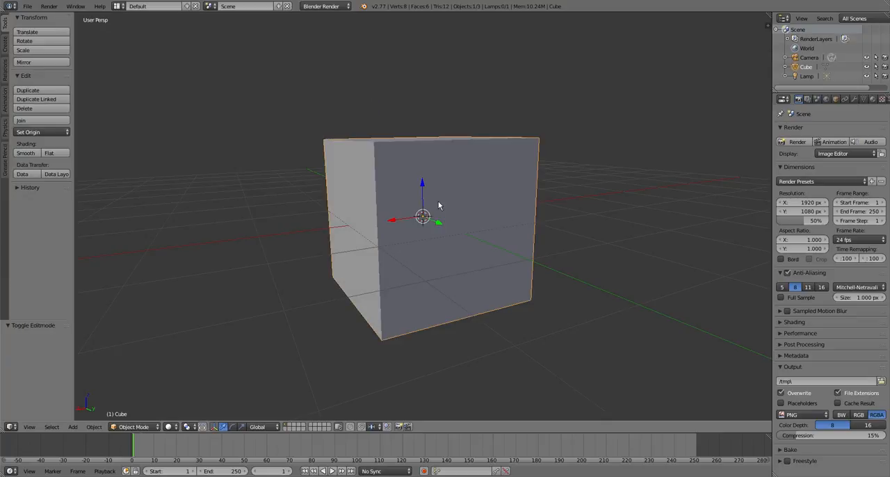
- Delete the default cube and add a Monkey mesh in its place
key("x")
left_click(438, 202)
key("shift+a")
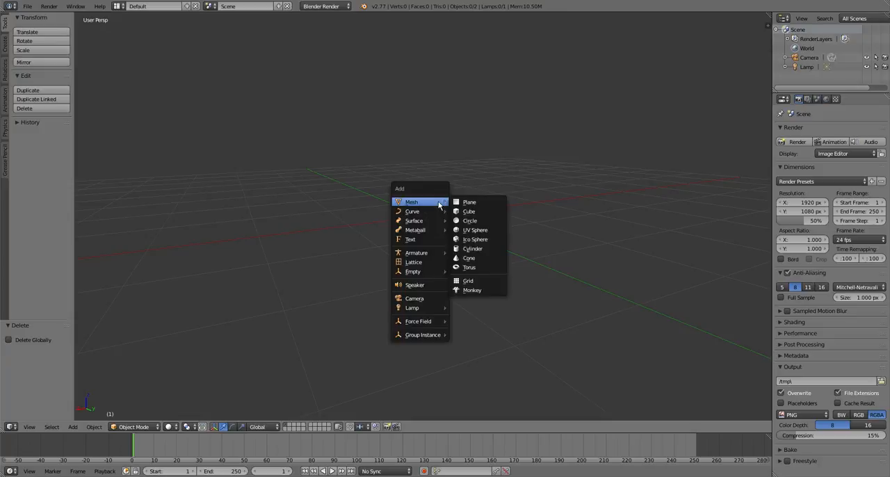
mouse_move(440, 271)
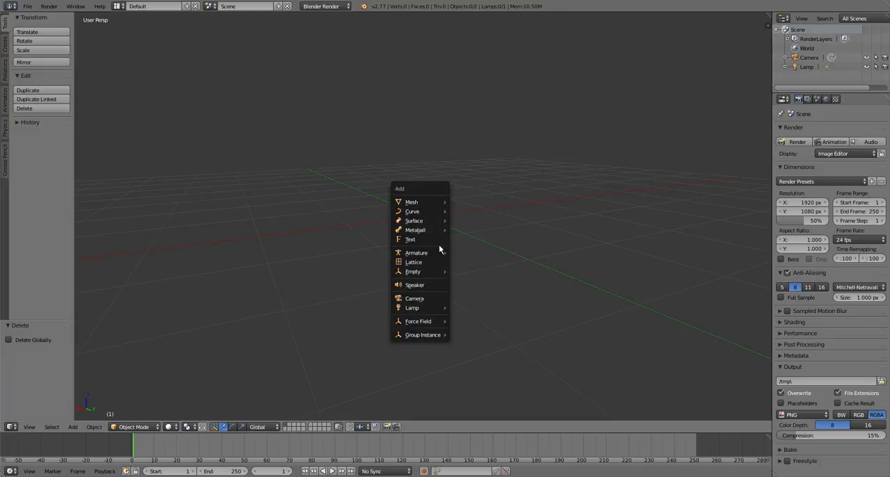
mouse_move(431, 206)
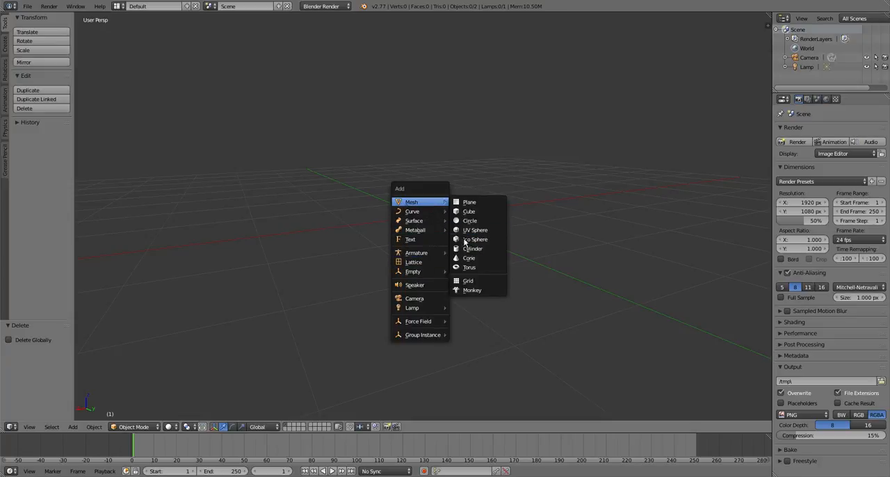
left_click(471, 291)
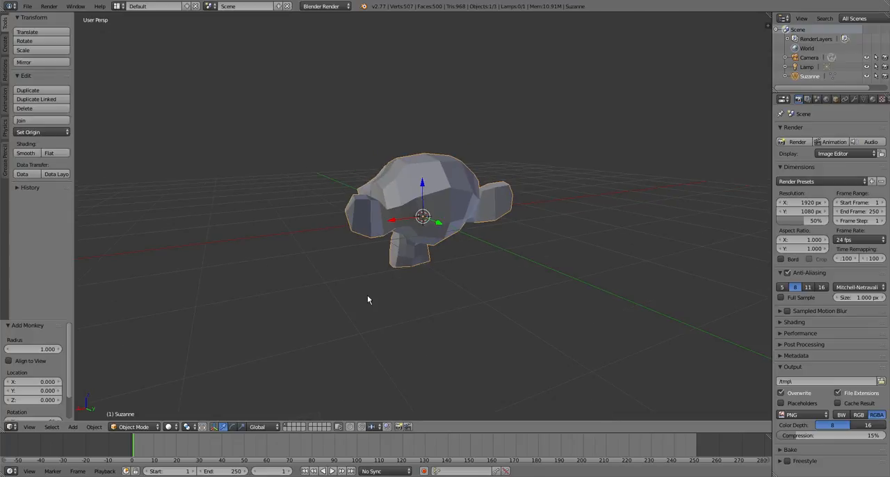
middle_click_drag(368, 300, 571, 338)
scroll(508, 313, "up", 3)
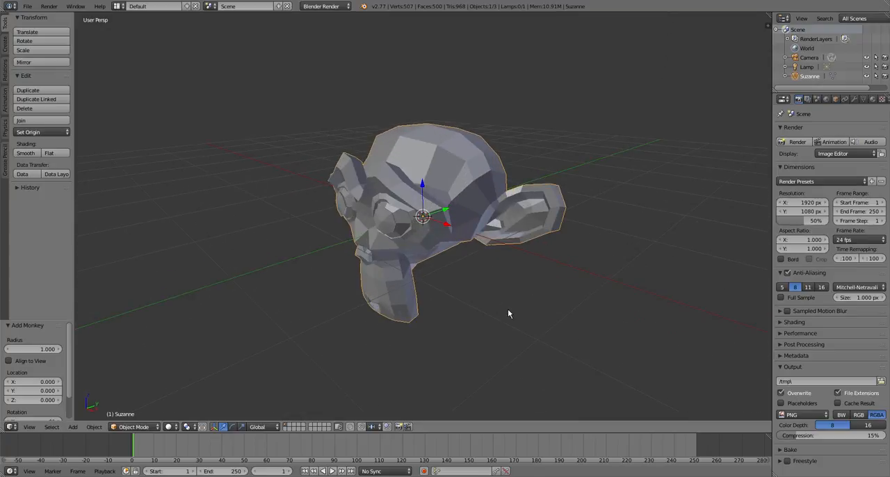
- Move the monkey head up 1 unit along the Z axis and view it from the front
key("g")
key("z")
key("1")
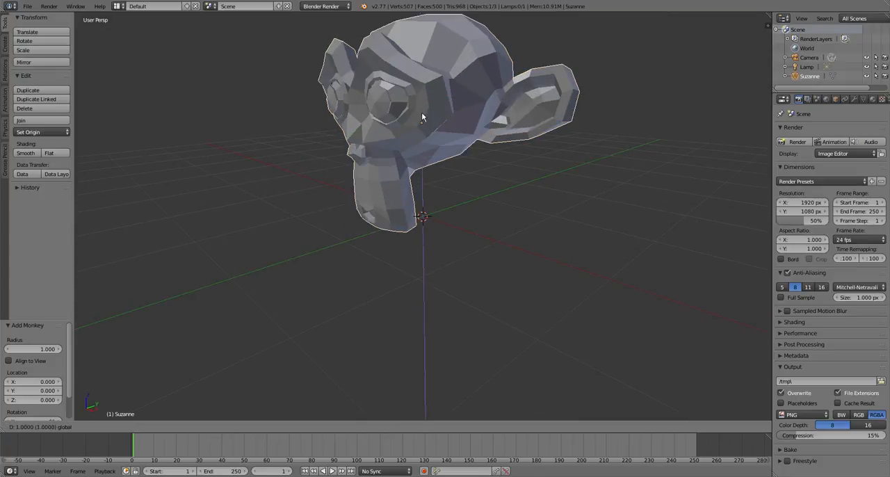
key("Return")
middle_click_drag(377, 239, 423, 360)
scroll(451, 317, "up", 2)
scroll(451, 318, "up", 1)
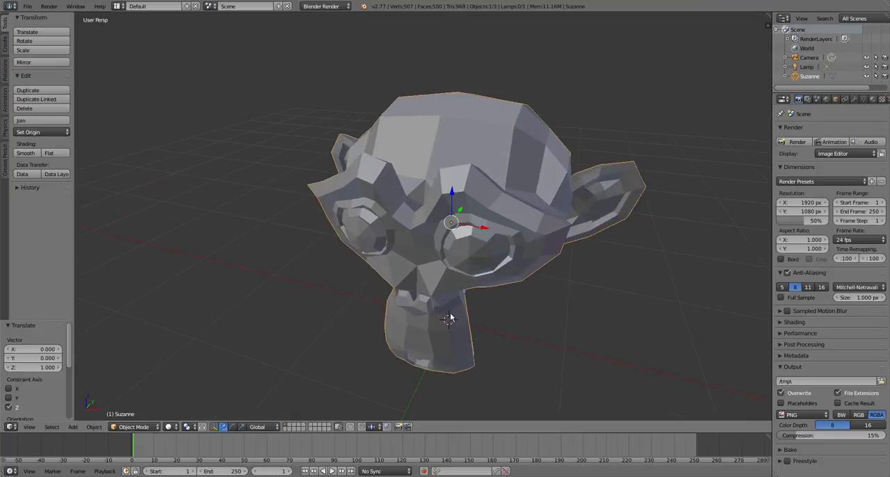
middle_click_drag(451, 318, 457, 256)
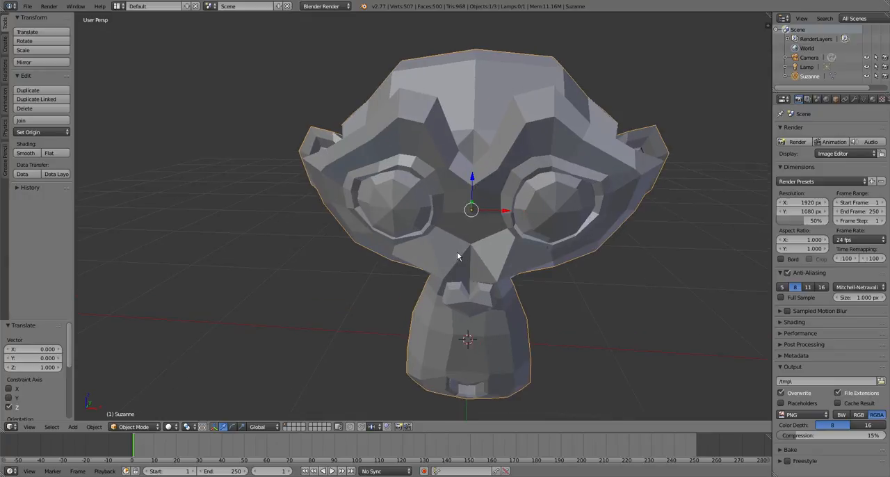
- Create a new material on the monkey head and name it WHite
left_click(874, 100)
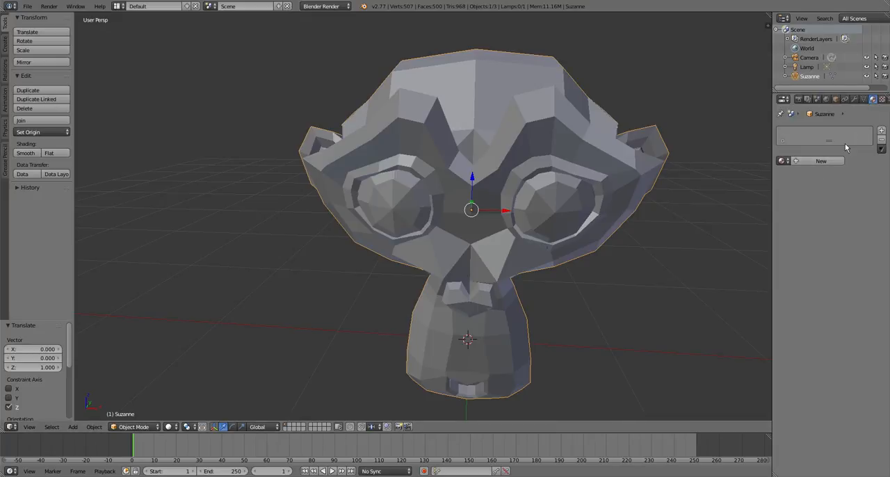
left_click(805, 161)
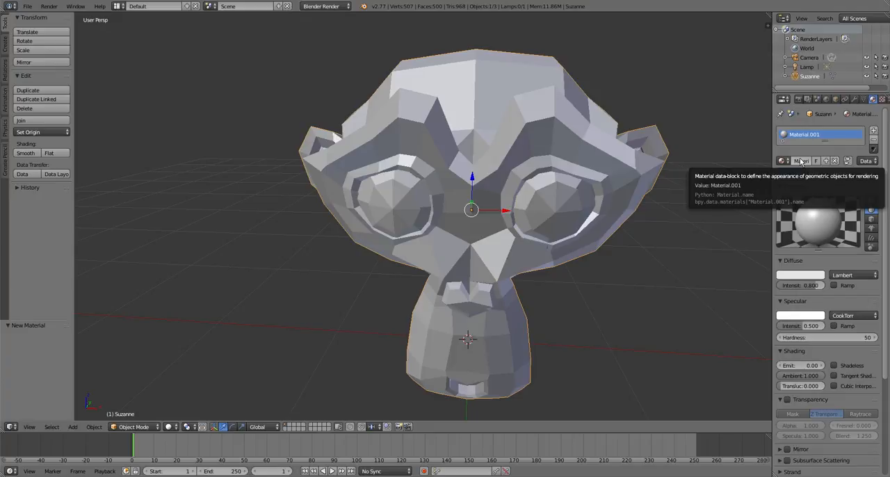
left_click(802, 161)
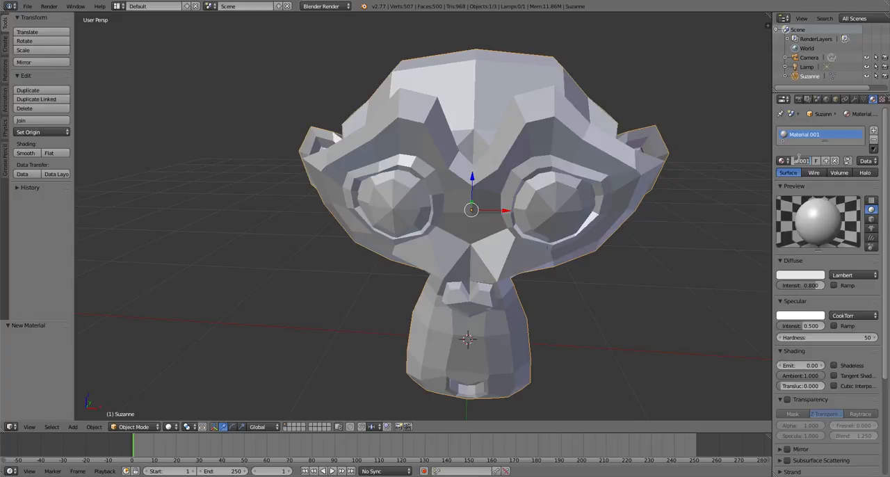
key("BackSpace")
type("WHite")
key("Return")
- Add a second material slot to the monkey head with a new material named Blue
left_click(874, 130)
left_click(799, 194)
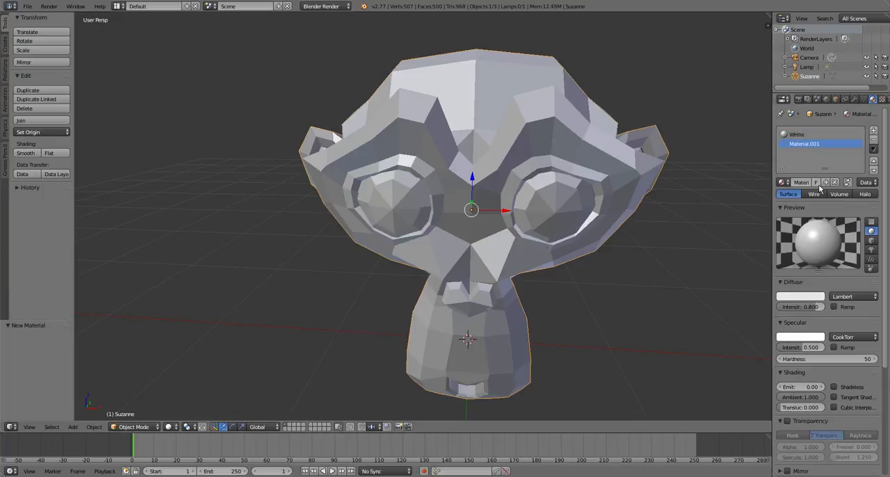
left_click(802, 181)
type("Blue")
key("Return")
- Add a third material slot to the monkey head with a new material named Black
left_click(874, 130)
left_click(804, 181)
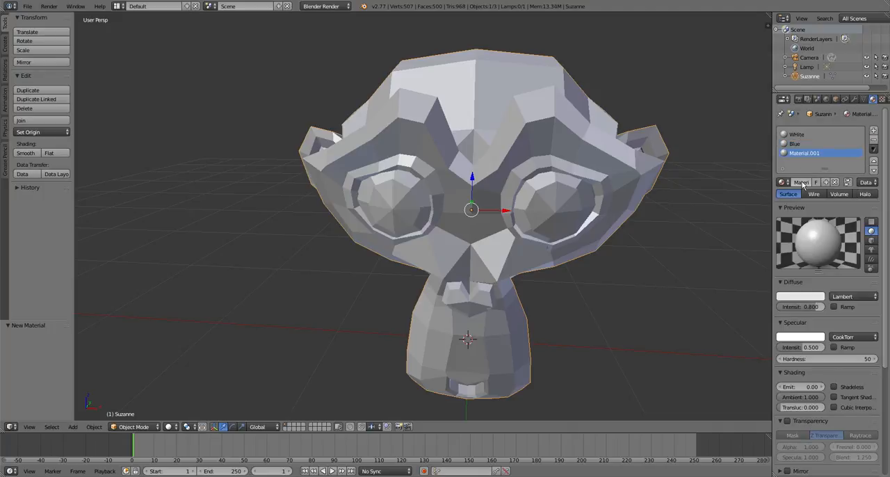
left_click(801, 182)
type("Black")
key("Return")
- Add a fourth material slot with a new material named Brown, and rename the monkey object Suzanne1
left_click(875, 131)
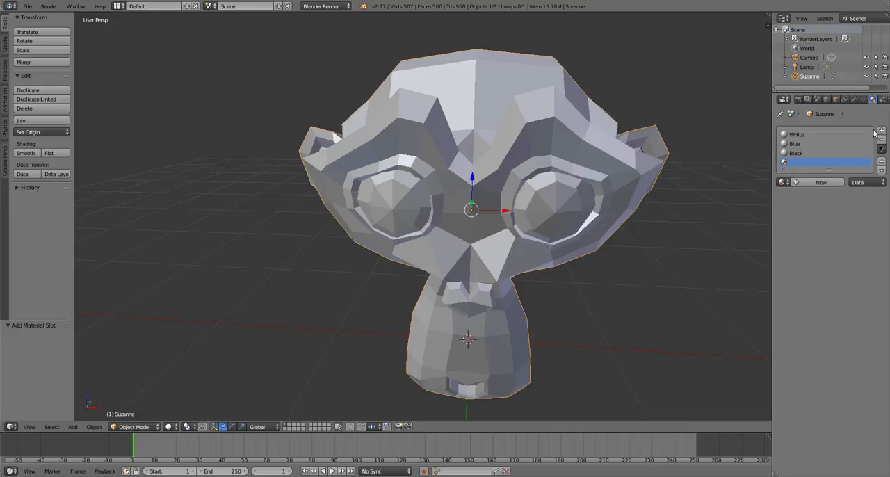
left_click(805, 182)
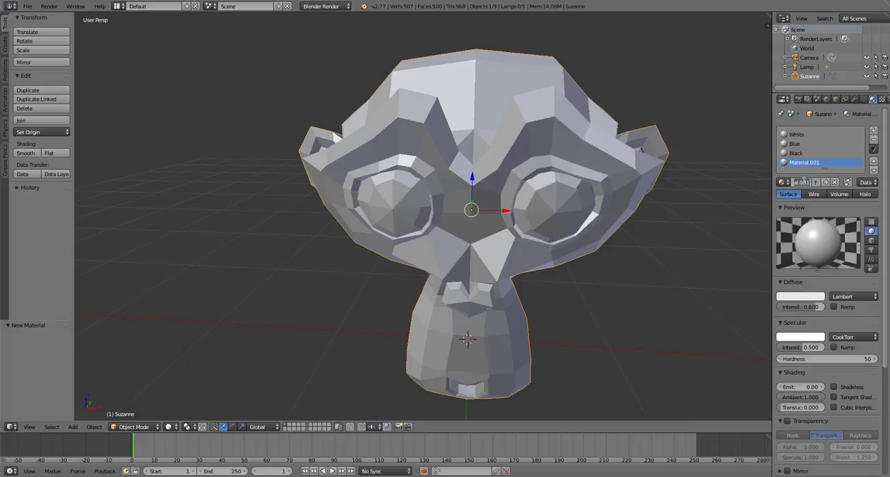
type("Bl")
type("own")
key("Return")
double_click(803, 76)
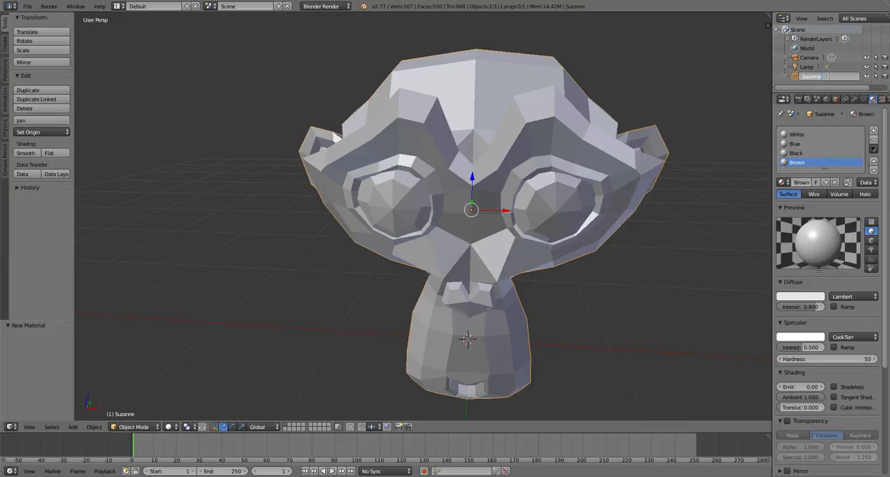
key("Return")
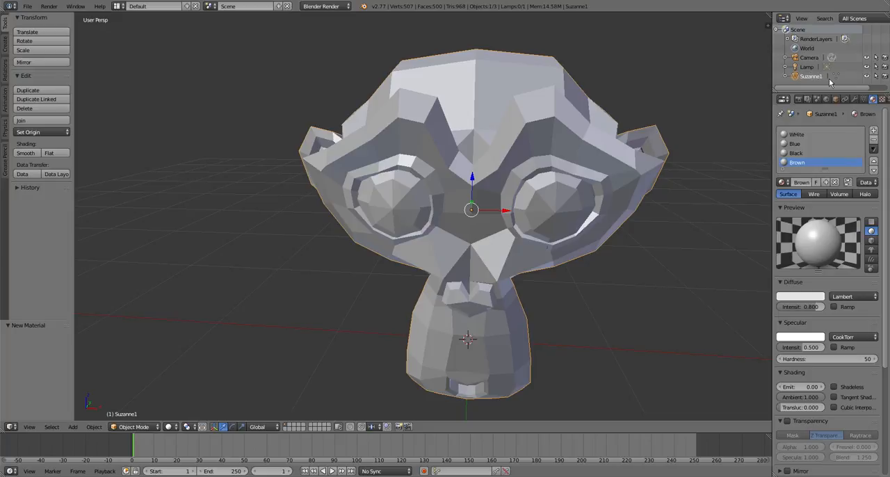
- Add a fifth material slot to the monkey head with a new material named Skin
left_click(874, 130)
left_click(815, 191)
left_click(801, 190)
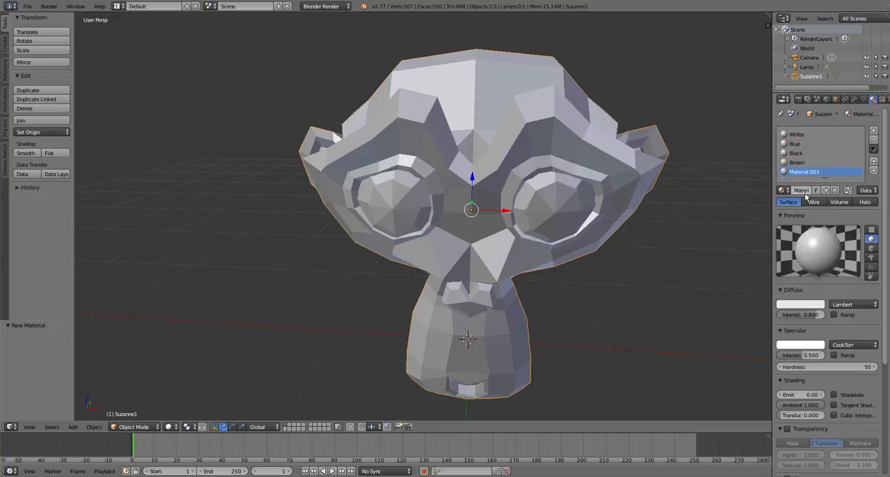
type("Skin")
key("Return")
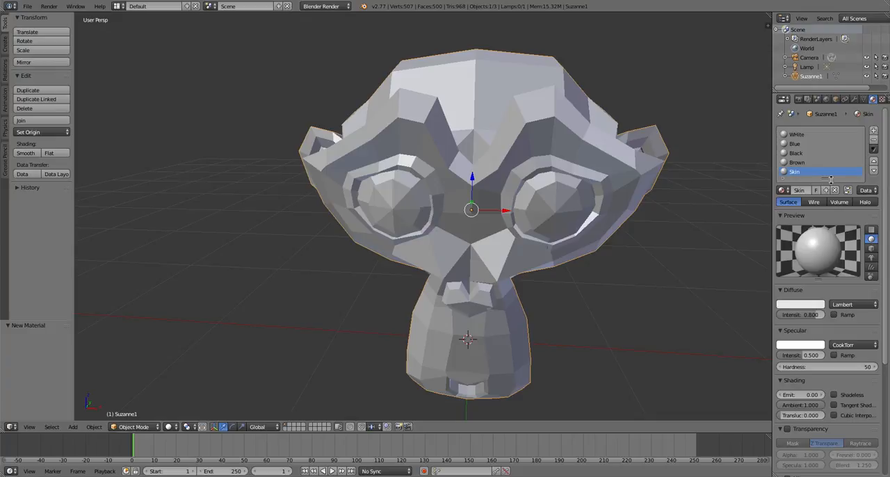
- Add a sixth material slot to the monkey head with a new material named Red
left_click(873, 130)
left_click(809, 191)
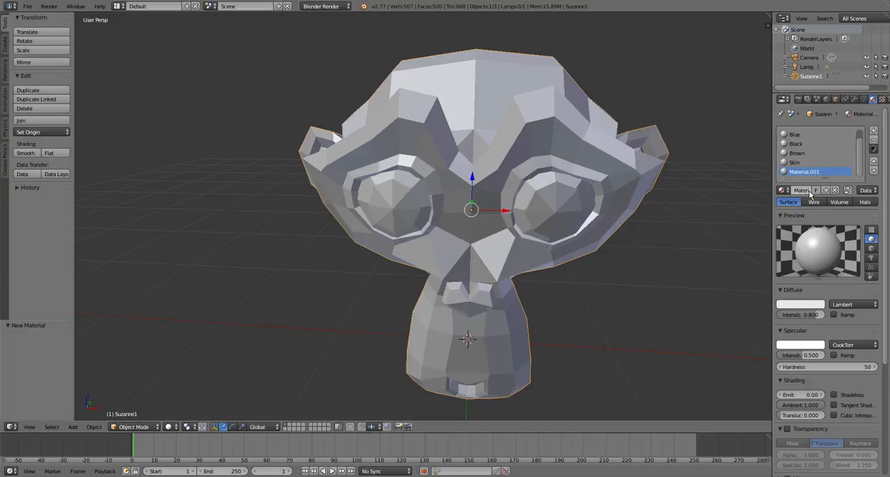
left_click(811, 190)
type("Red")
key("Return")
- Examine the monkey head's face, eyes and ears from several angles and distances
scroll(521, 223, "down", 1)
middle_click_drag(522, 223, 429, 208)
middle_click_drag(380, 225, 401, 192)
scroll(432, 229, "up", 5)
scroll(431, 230, "down", 4)
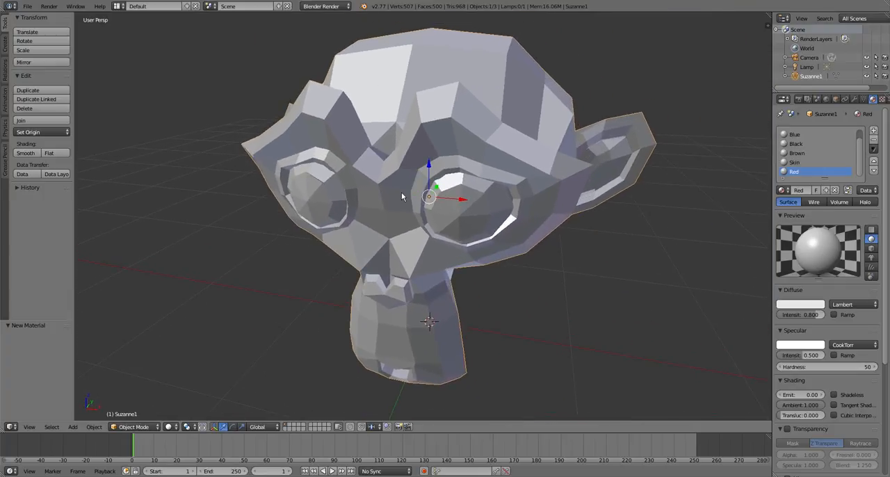
scroll(401, 192, "up", 5)
scroll(403, 195, "down", 3)
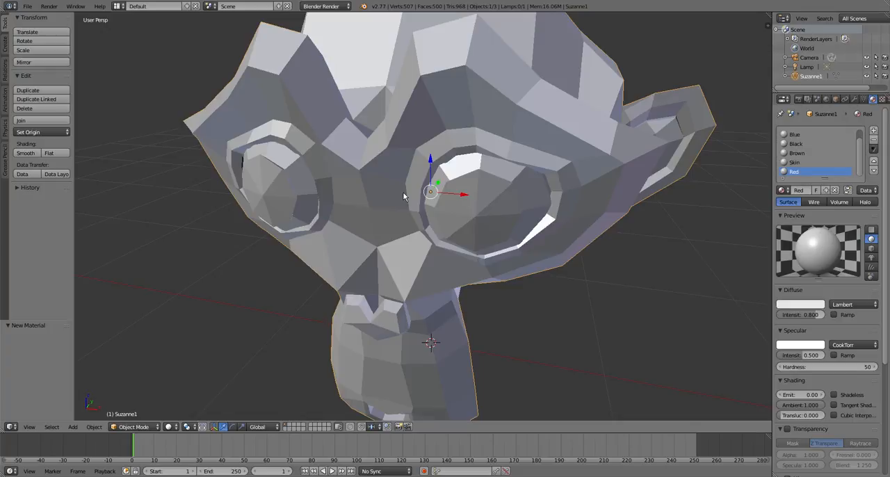
scroll(407, 193, "down", 3)
scroll(443, 261, "up", 4)
scroll(444, 262, "down", 4)
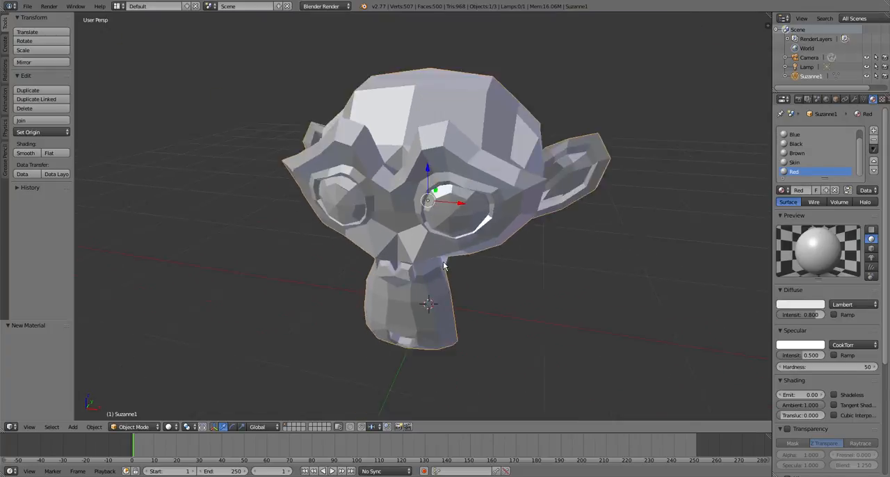
scroll(444, 263, "up", 3)
scroll(444, 266, "down", 1)
scroll(429, 242, "down", 2)
middle_click_drag(429, 242, 413, 132)
scroll(428, 198, "down", 5)
scroll(428, 199, "up", 4)
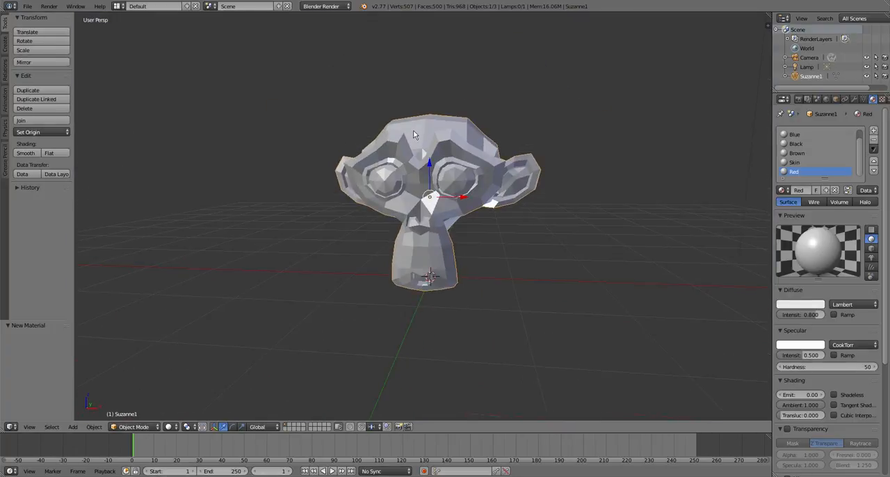
scroll(413, 132, "up", 6)
scroll(413, 135, "down", 1)
scroll(413, 139, "down", 2)
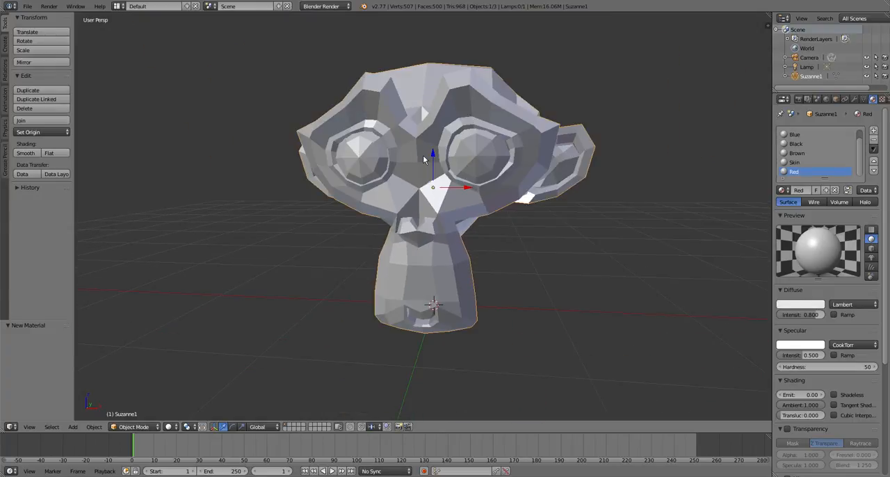
- Enter Edit Mode on the monkey head, deselect the whole mesh and switch to face selection
key("Tab")
scroll(423, 155, "up", 1)
key("a")
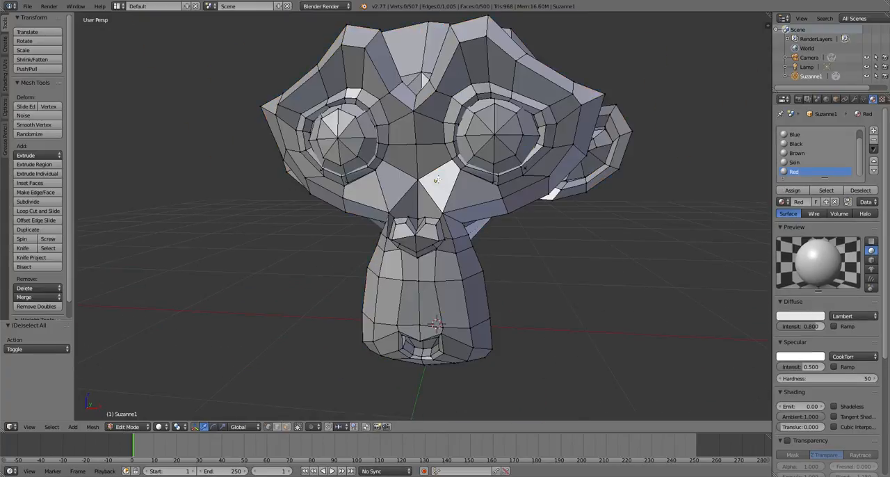
middle_click_drag(437, 180, 449, 273)
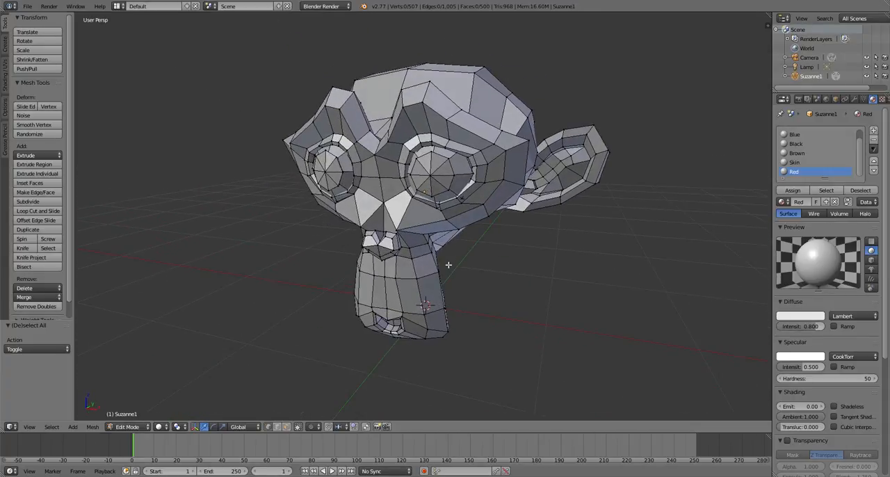
key("ctrl+Tab")
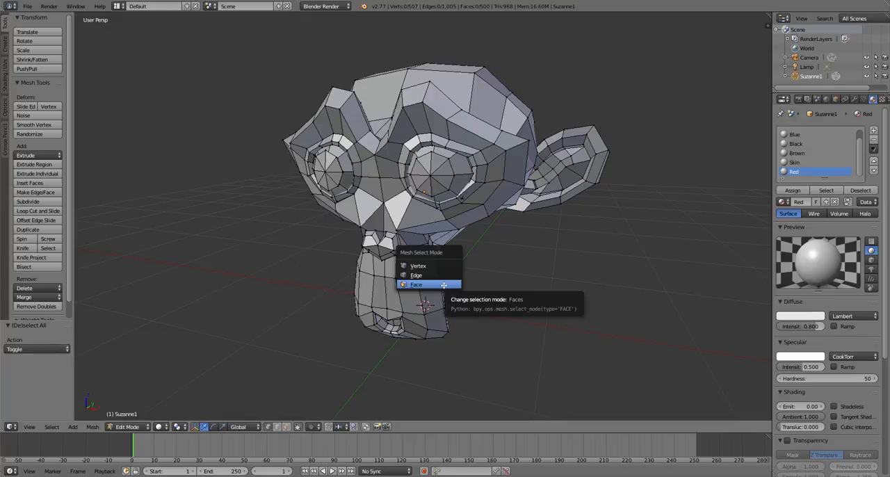
left_click(443, 285)
- Select the linked ring of faces behind the nose, isolate it for inspection, and hide only that ring with the rest of the head shown
scroll(472, 226, "up", 1)
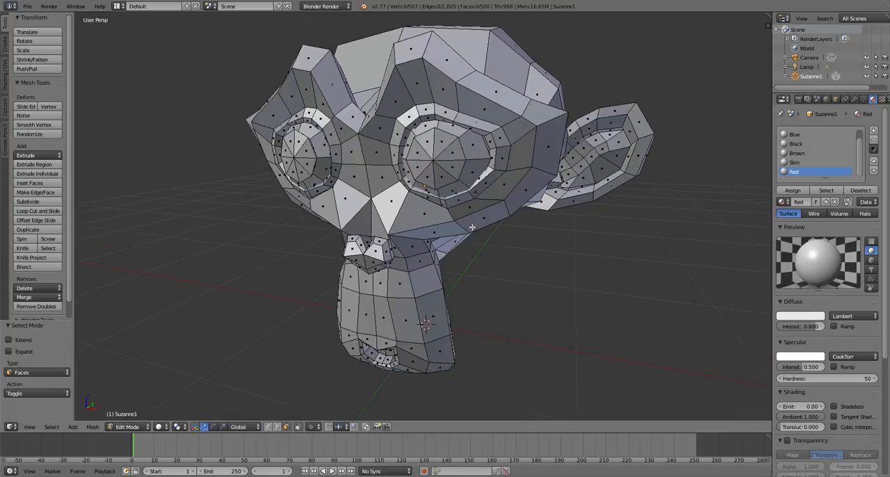
scroll(371, 333, "down", 1)
scroll(372, 334, "up", 1)
scroll(377, 263, "up", 5)
scroll(377, 262, "down", 2)
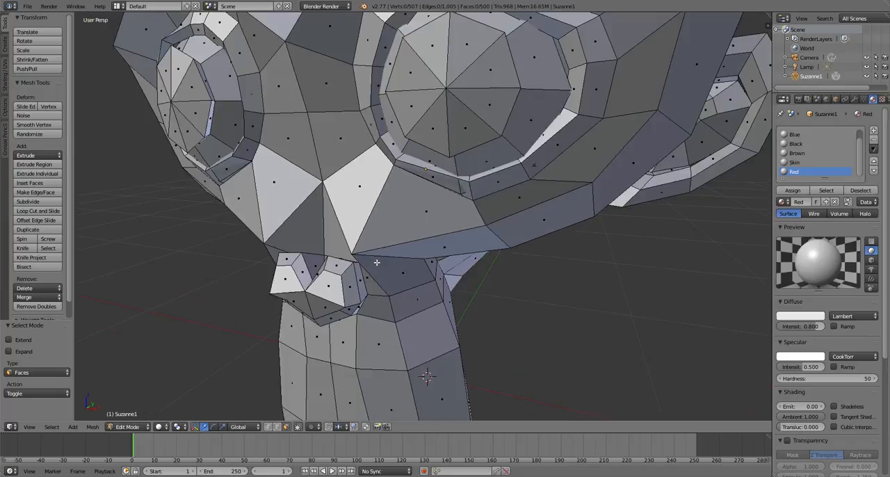
scroll(376, 263, "down", 3)
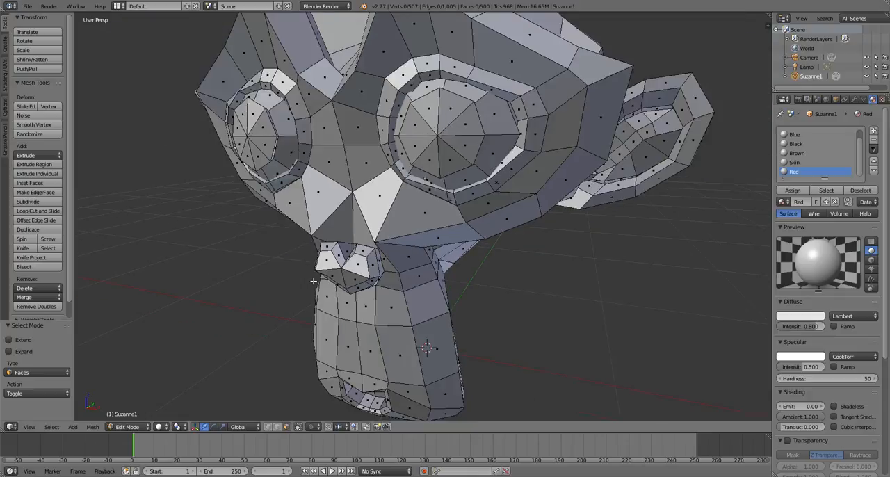
middle_click_drag(376, 263, 294, 301)
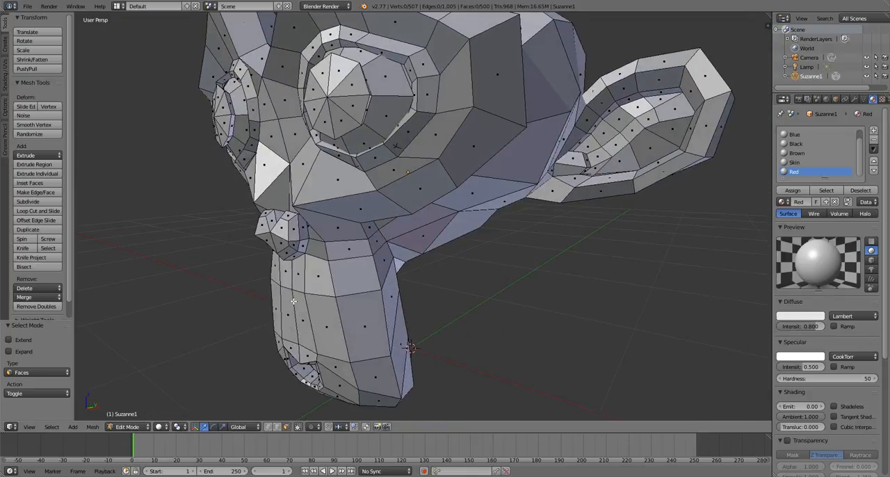
key("l")
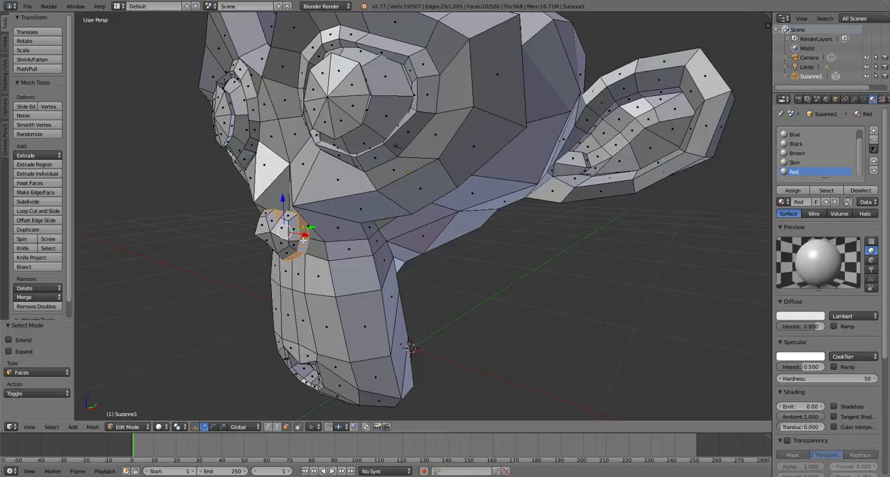
key("shift+h")
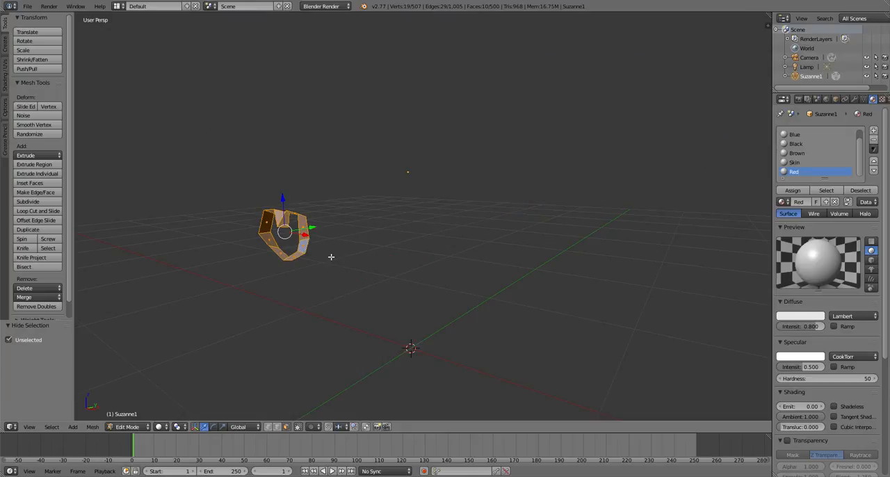
key("alt+h")
key("a")
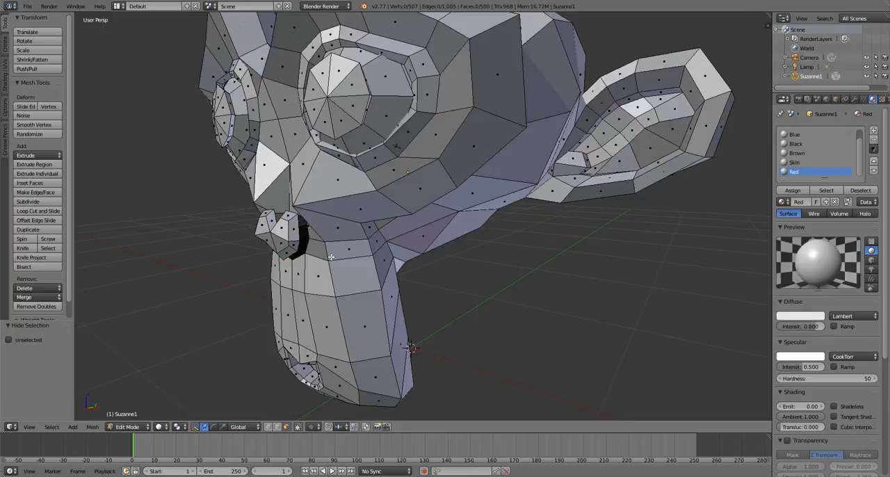
- Select the linked faces of the nose and add a material slot with a new material named Pink
key("l")
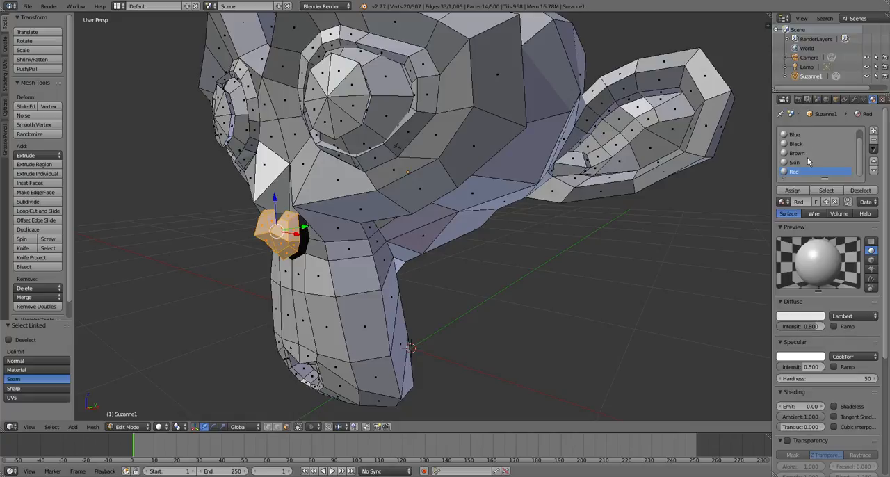
left_click(874, 132)
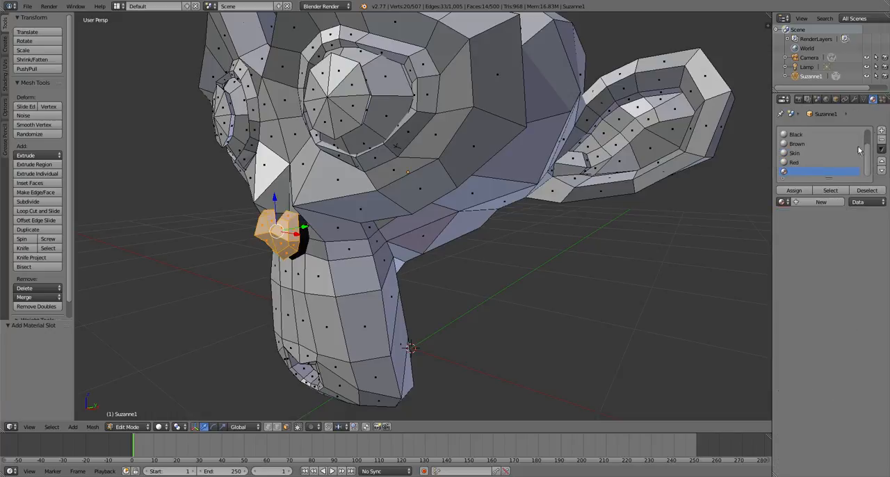
left_click(805, 202)
left_click(804, 202)
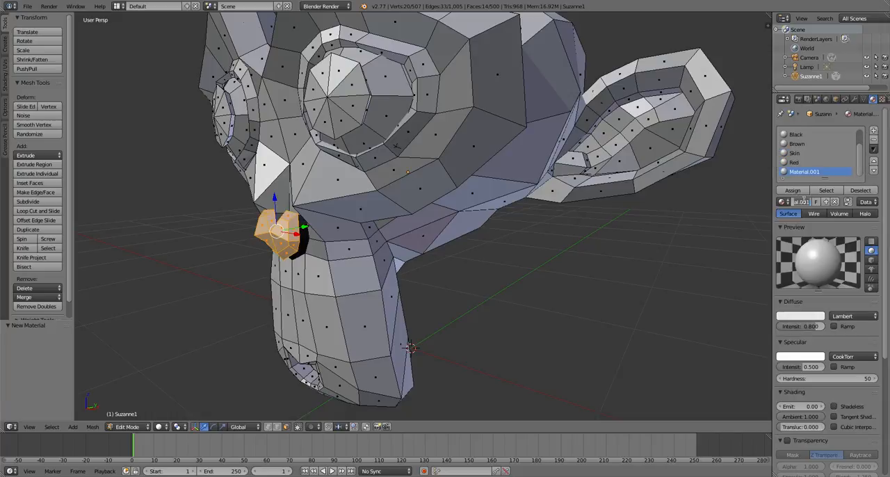
type("Pink")
key("Return")
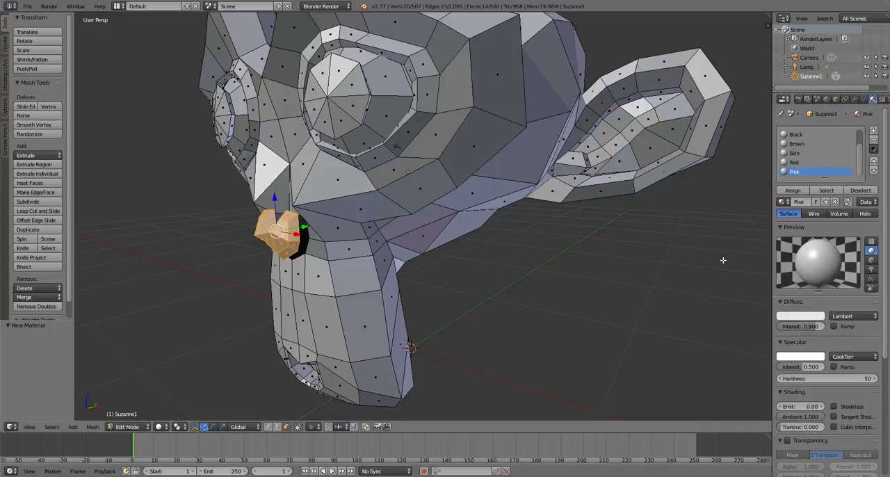
- Mix a soft pink diffuse colour for the Pink material, adjusting its hue, saturation and brightness
left_click(781, 318)
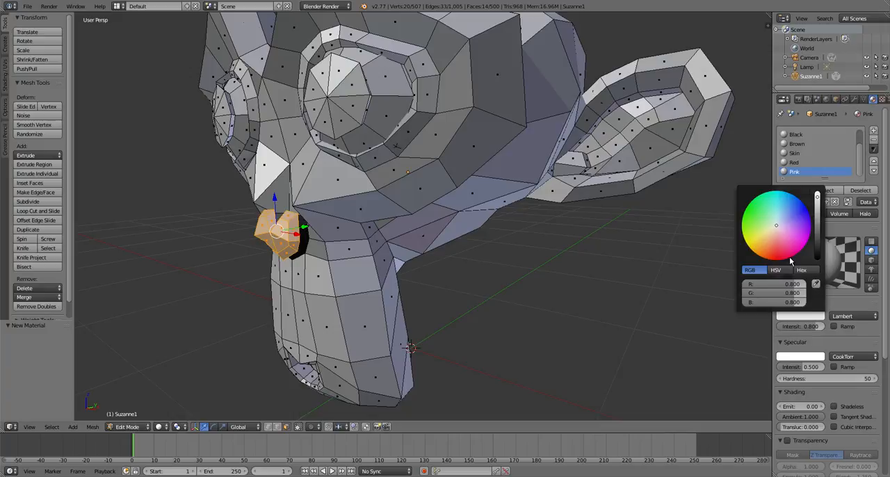
left_click_drag(791, 261, 781, 234)
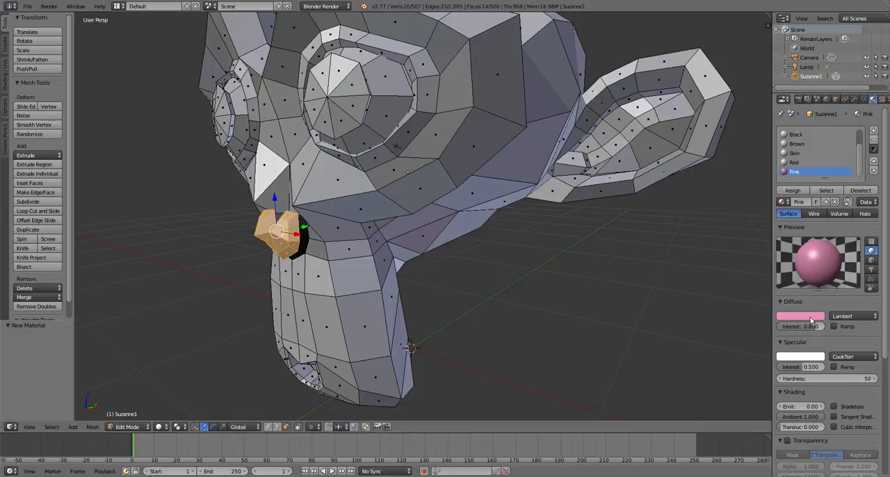
left_click(805, 320)
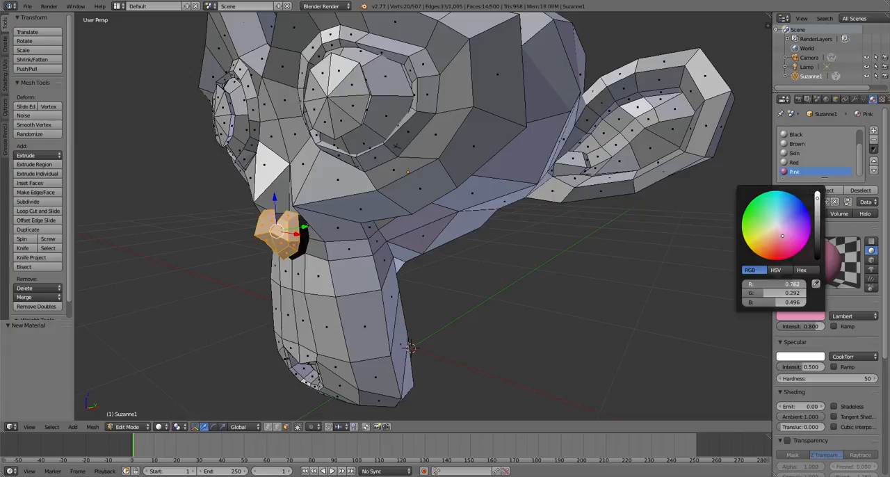
left_click_drag(793, 284, 769, 305)
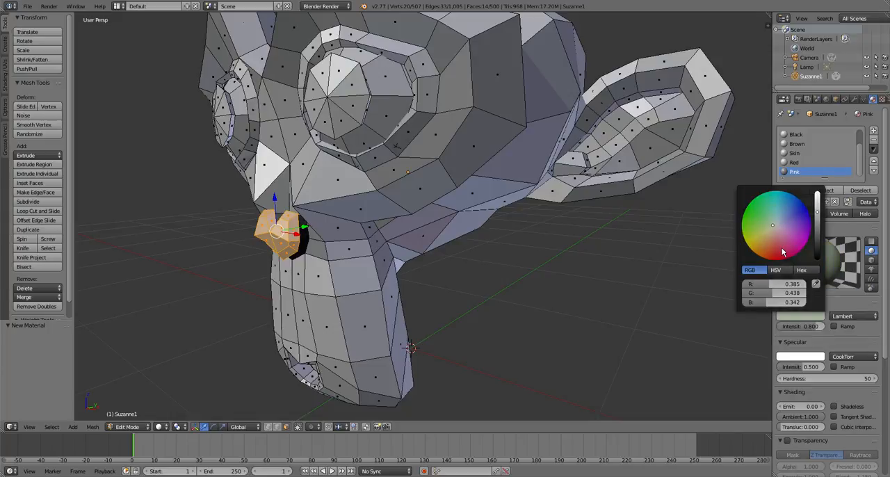
left_click_drag(782, 249, 778, 234)
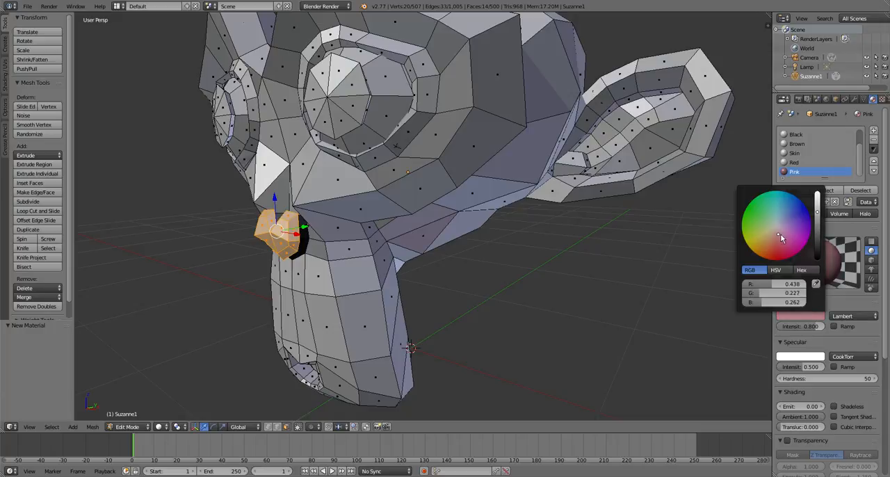
left_click_drag(817, 212, 816, 203)
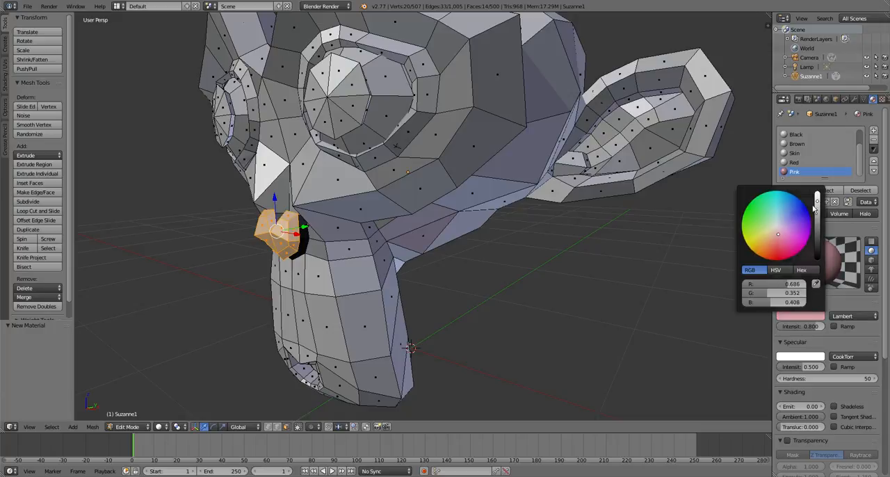
left_click(809, 357)
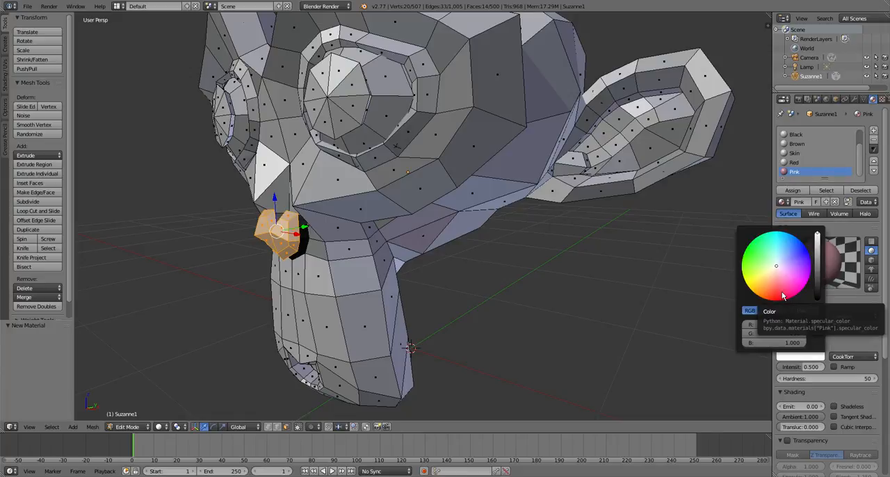
left_click(802, 316)
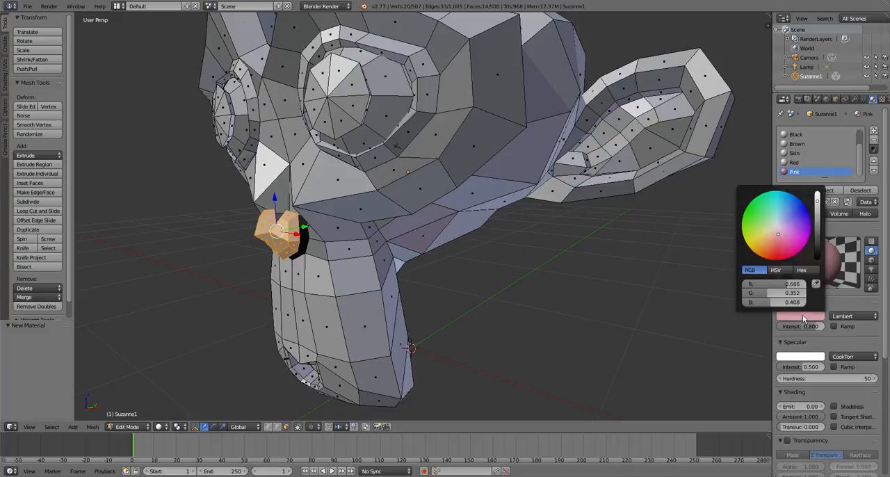
left_click_drag(779, 236, 781, 238)
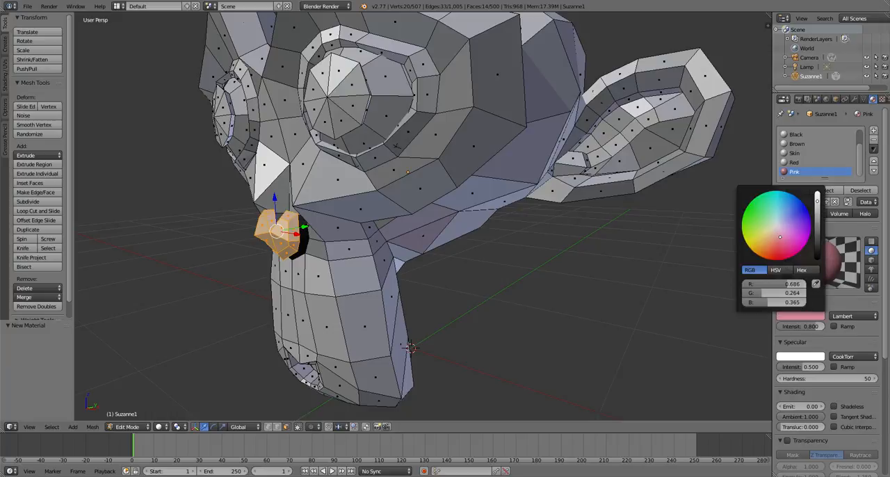
- Give the Pink material a pale pink specular colour with intensity 0.292 and brighten its diffuse colour
left_click(808, 357)
left_click_drag(777, 269, 779, 271)
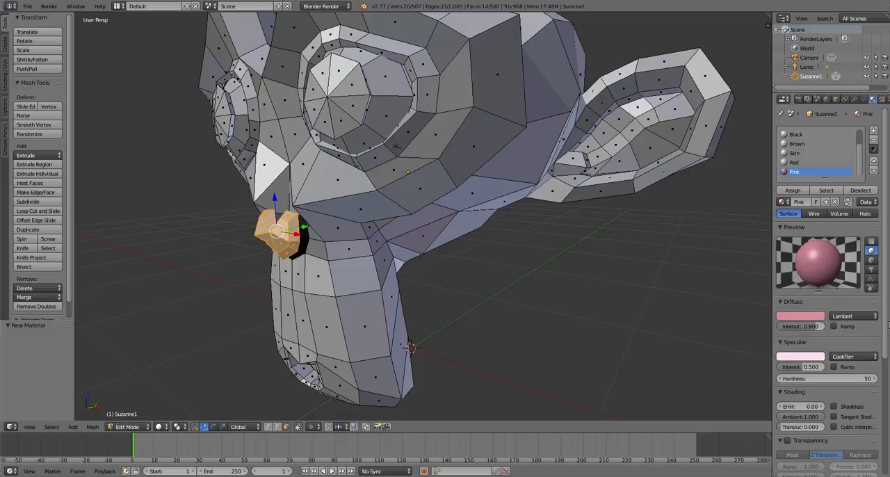
left_click_drag(819, 368, 779, 368)
left_click(813, 316)
left_click_drag(817, 202, 818, 194)
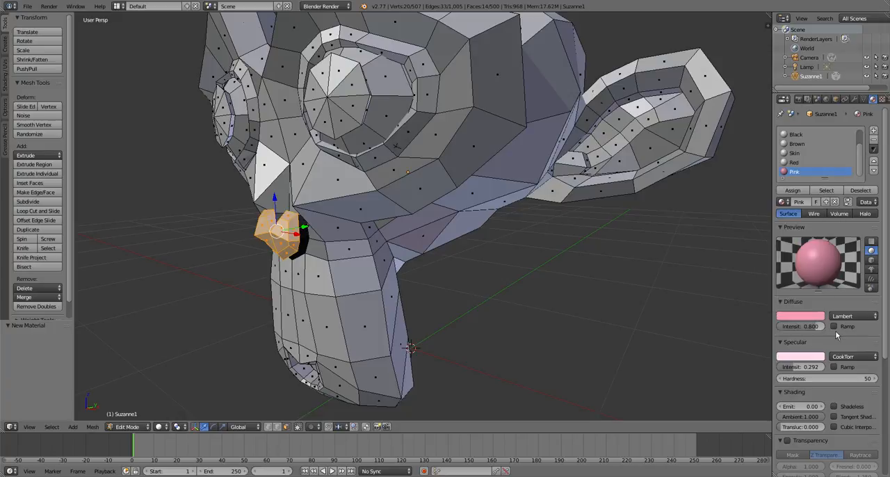
- Assign Pink to the nose faces and to the revealed ring behind them, ending with everything deselected
left_click(793, 190)
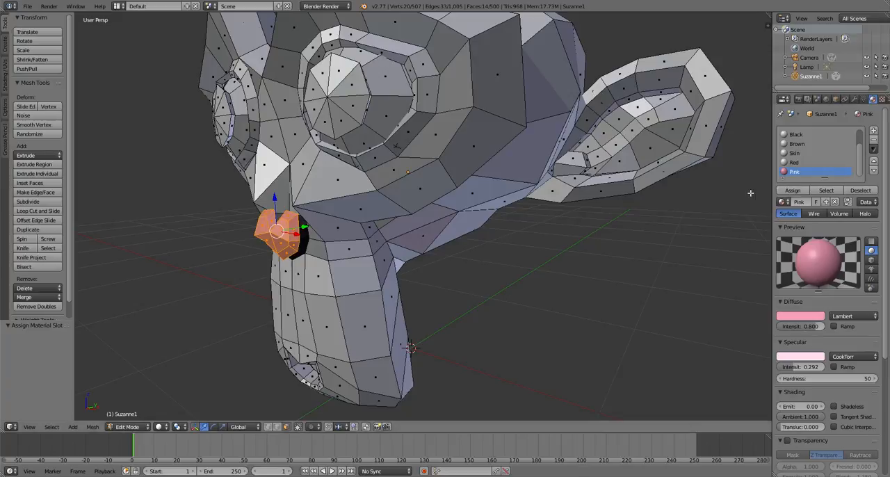
key("alt+h")
left_click(793, 190)
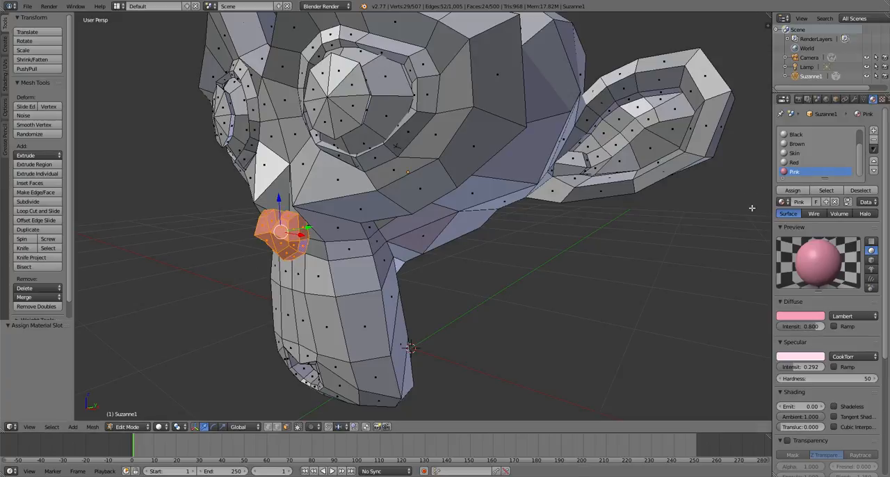
key("a")
- Select the face loop around the rim of the mouth and assign the Red material to it
middle_click_drag(397, 224, 424, 148)
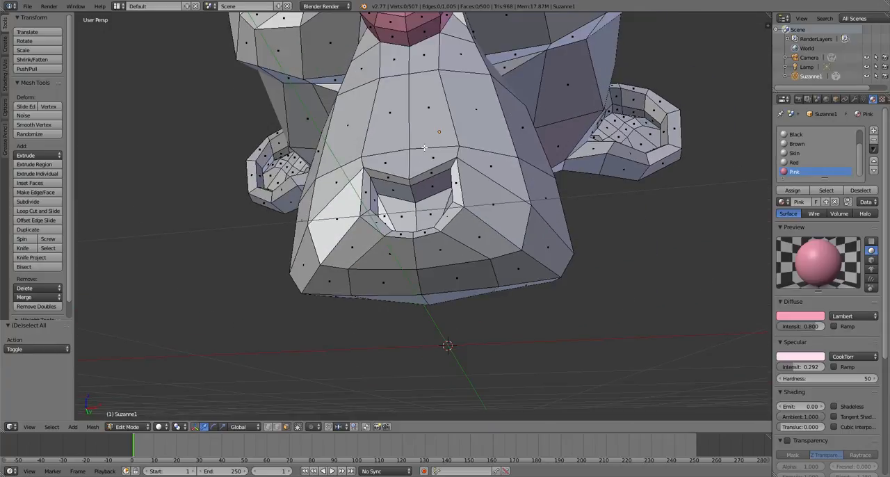
left_click(408, 181, "alt")
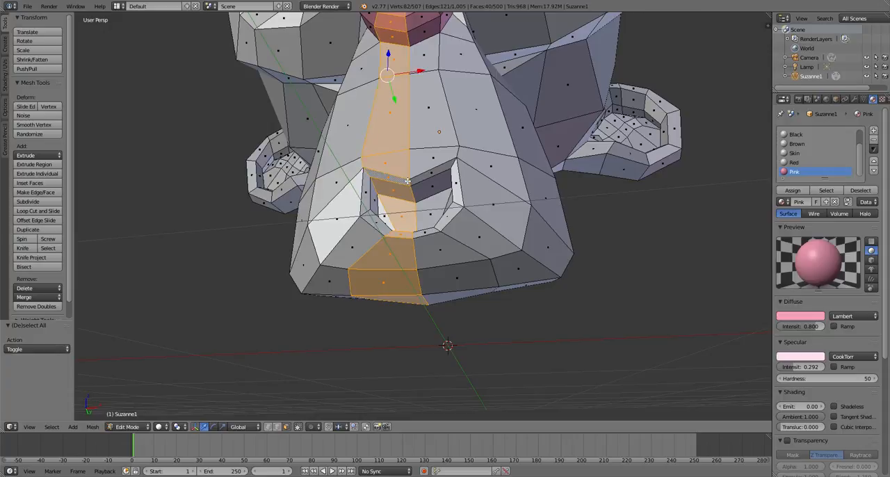
right_click(410, 178, "alt")
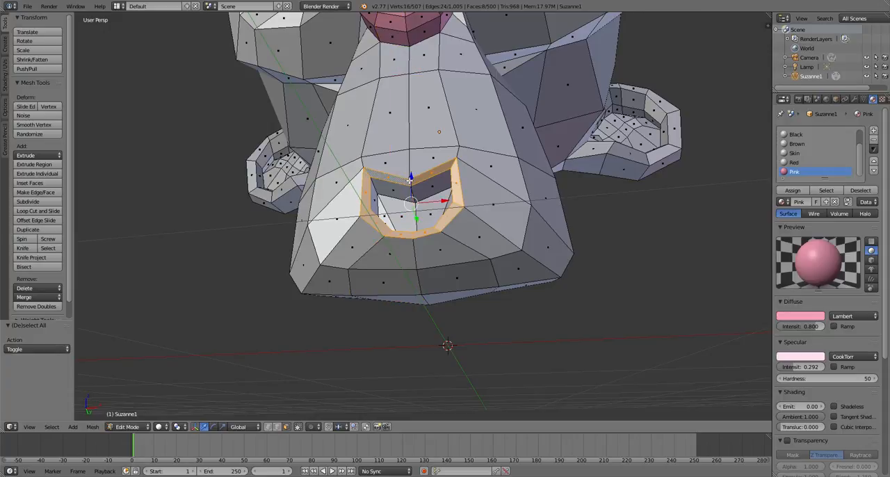
left_click(793, 162)
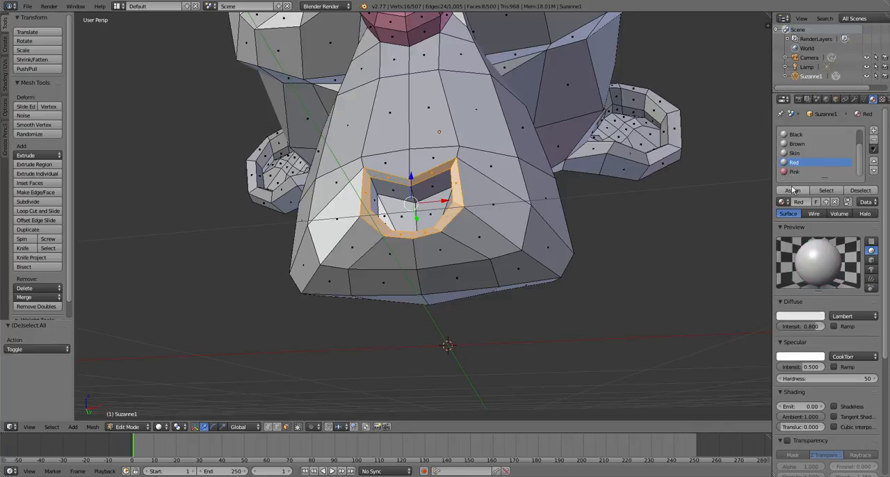
left_click(793, 190)
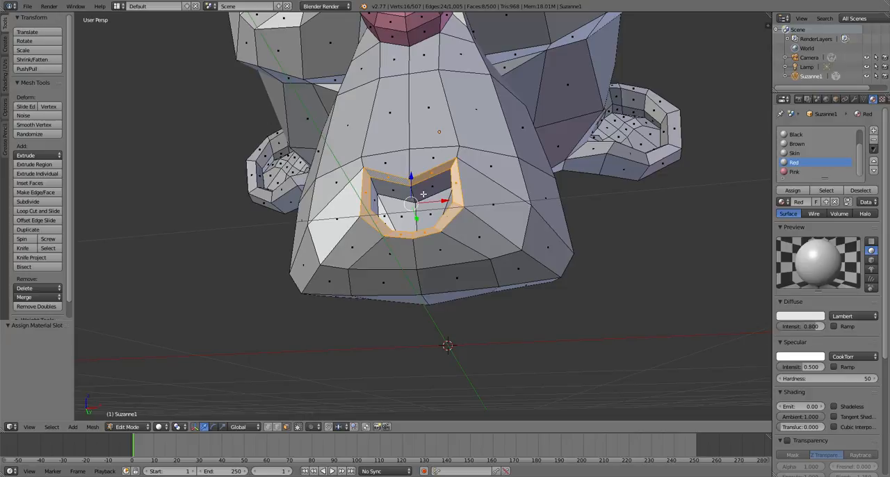
- Hide the mouth rim, select the linked faces inside the mouth and assign the Red material to them
key("h")
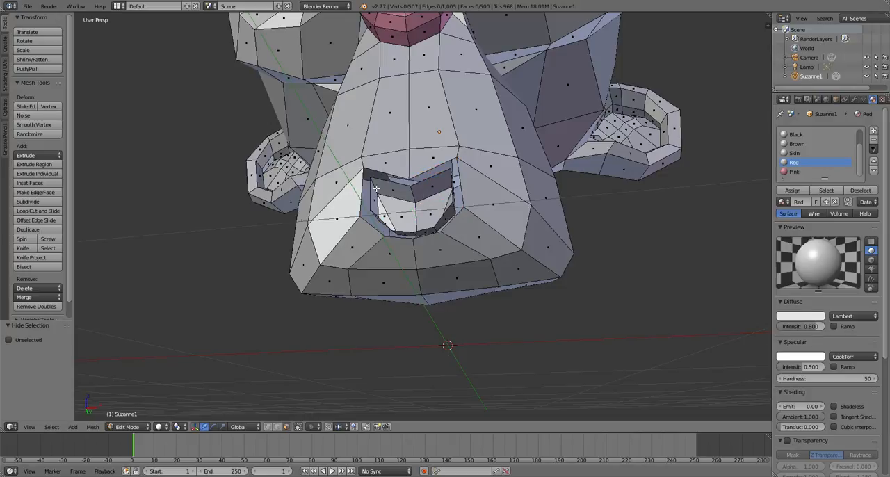
key("l")
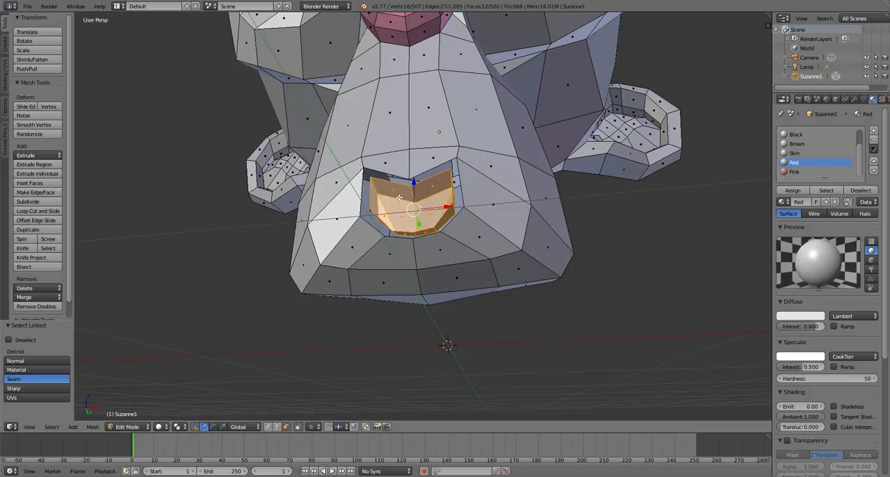
left_click(800, 194)
- Set the Red material's diffuse colour to R 0.800, G 0.027, B 0.024 and its specular colour to light pink
left_click(813, 318)
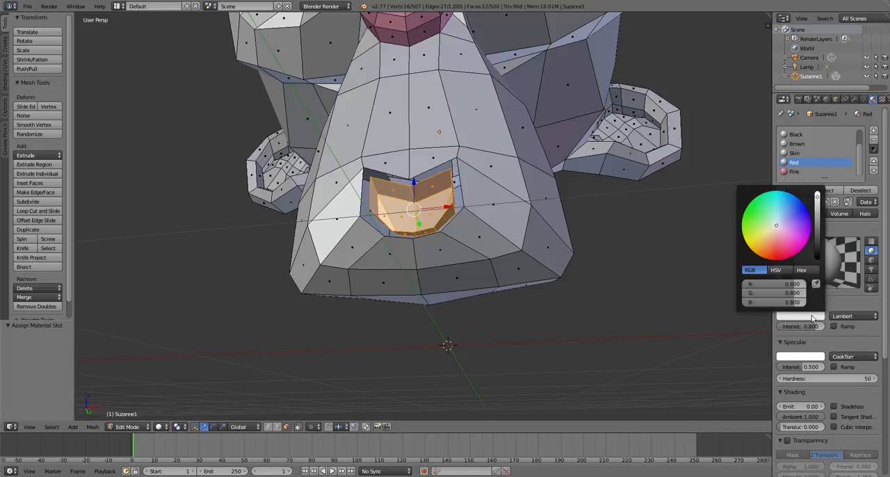
left_click(778, 258)
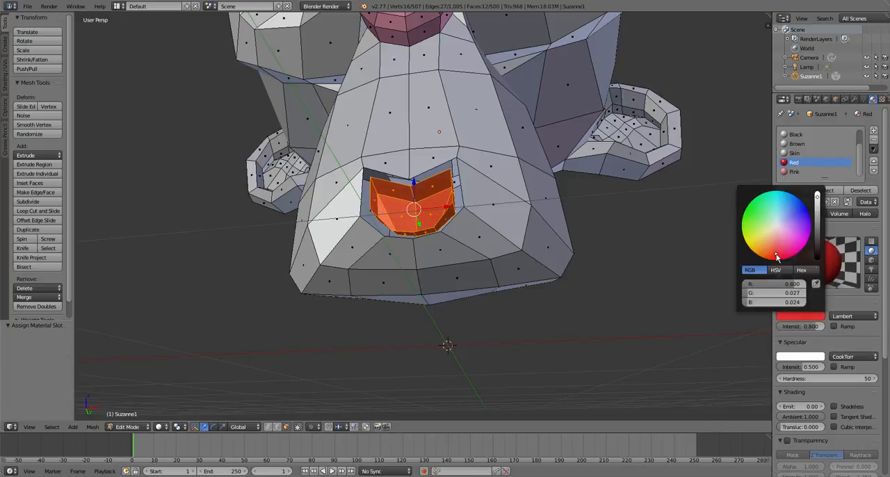
left_click(815, 357)
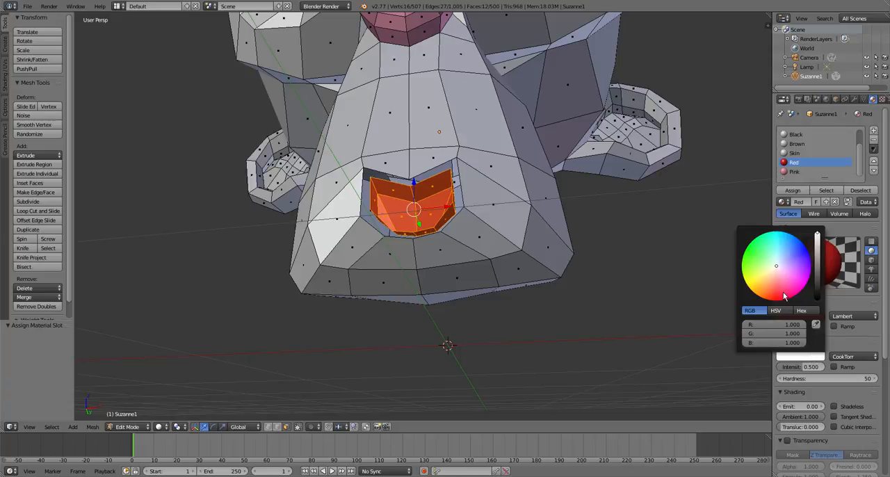
left_click_drag(784, 297, 777, 279)
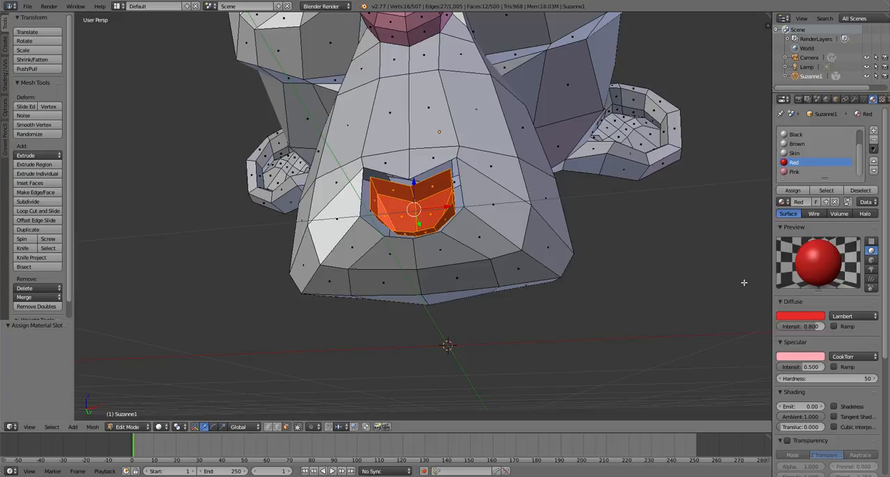
left_click(844, 356)
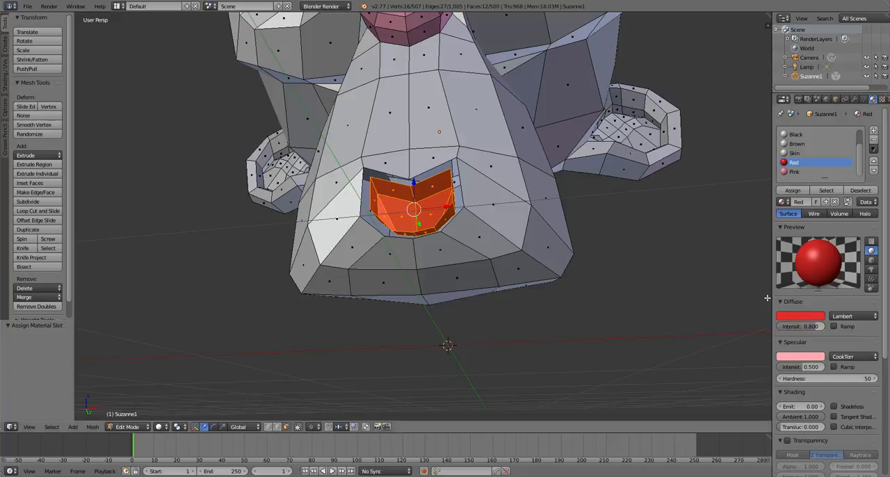
- Change the Pink material's specular shader to Blinn, keeping Lambert for diffuse, and return to the Red material
left_click(799, 171)
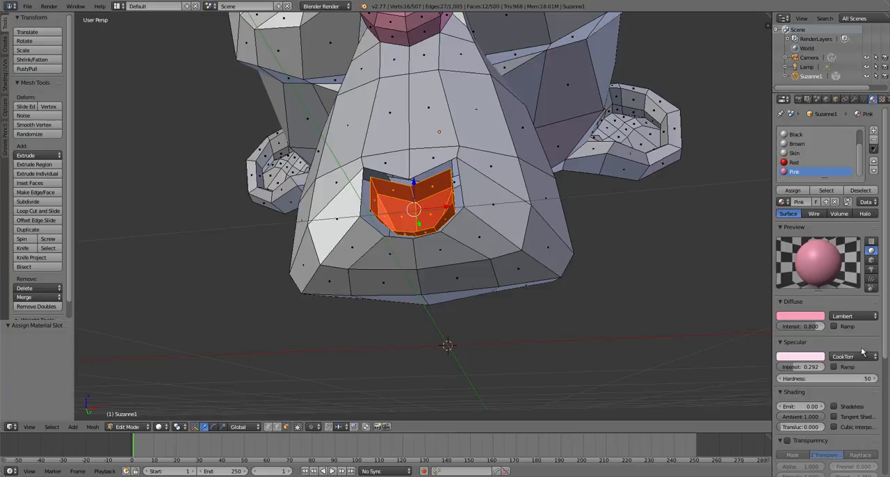
left_click(856, 318)
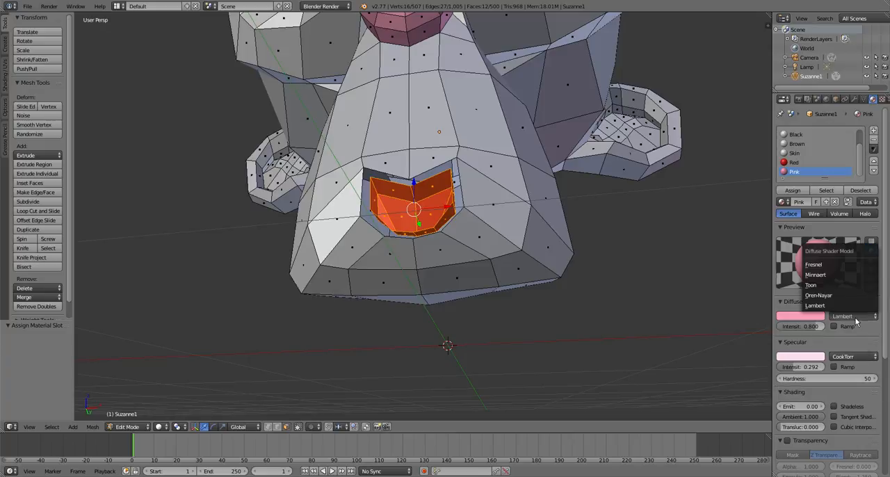
left_click(854, 356)
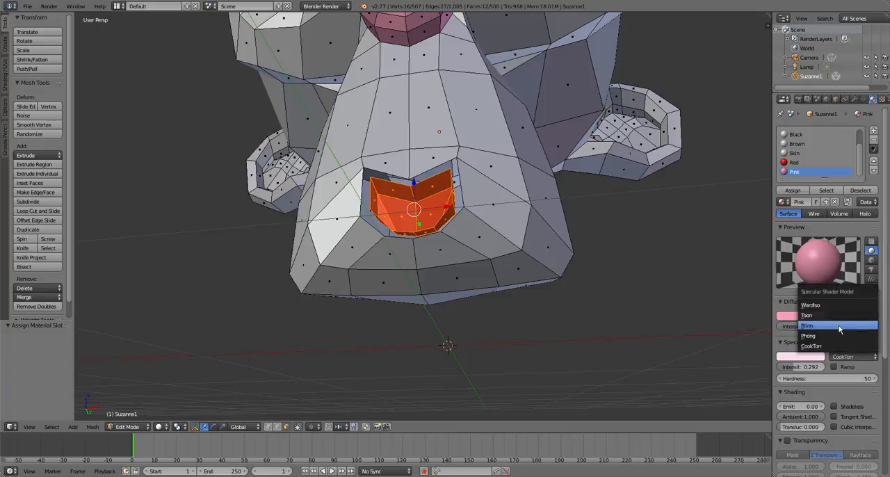
left_click(840, 327)
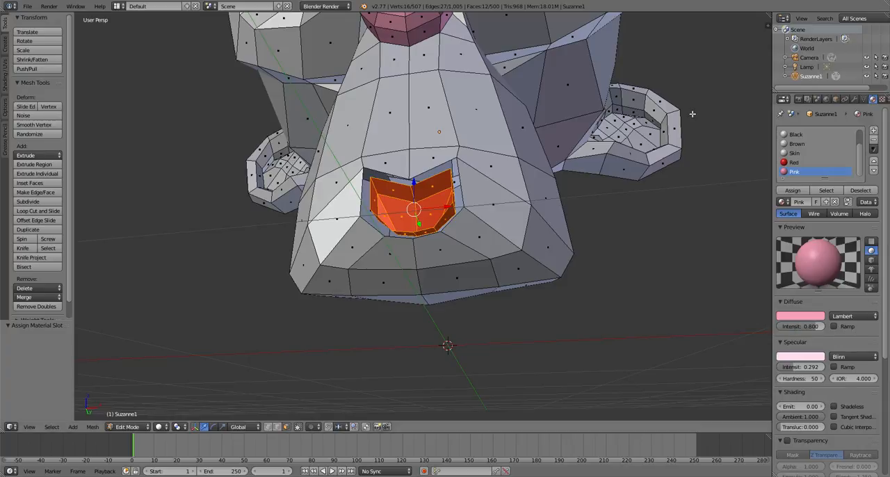
left_click(806, 162)
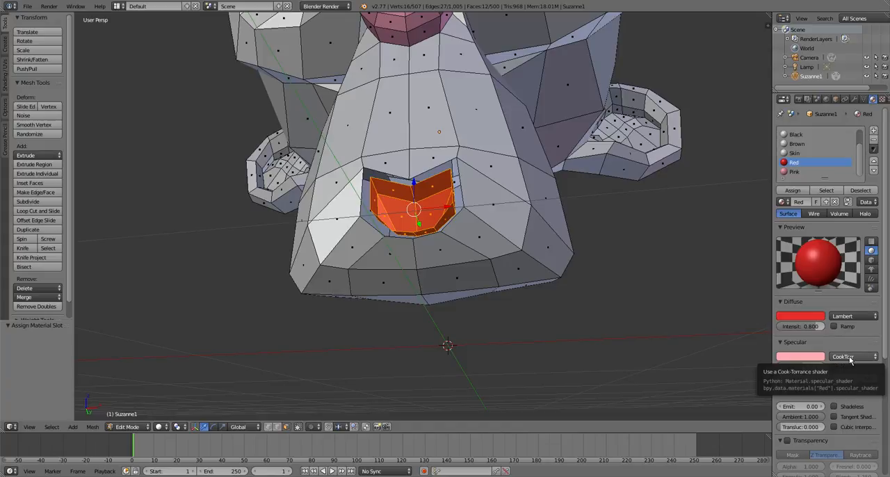
- Reveal the hidden mouth rim, deselect the whole mesh and check the coloured nose and mouth
key("alt+h")
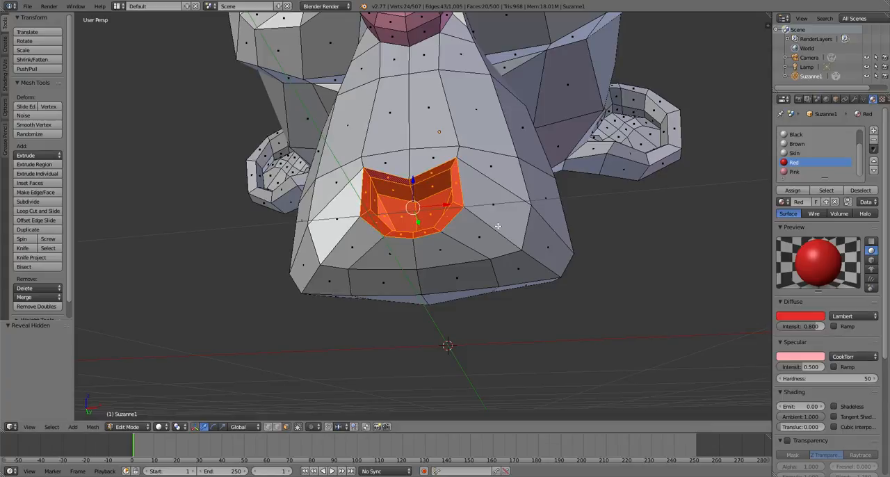
key("a")
scroll(453, 206, "down", 3)
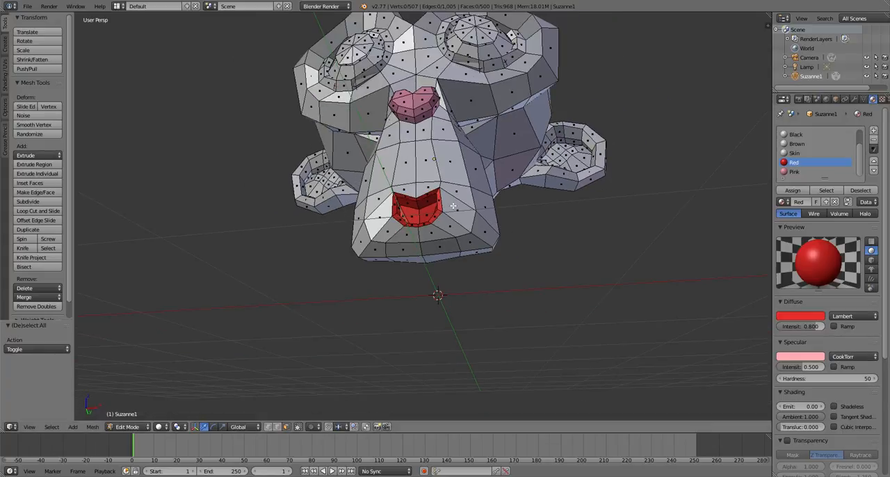
middle_click_drag(453, 205, 496, 350)
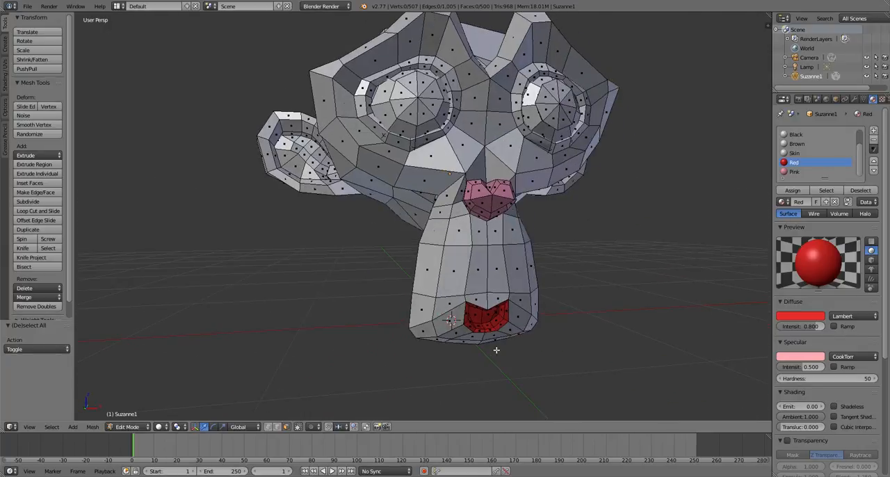
- Select the linked faces of the main head, hide all unselected parts and inspect the surface up close
scroll(497, 350, "down", 3)
scroll(471, 171, "up", 2)
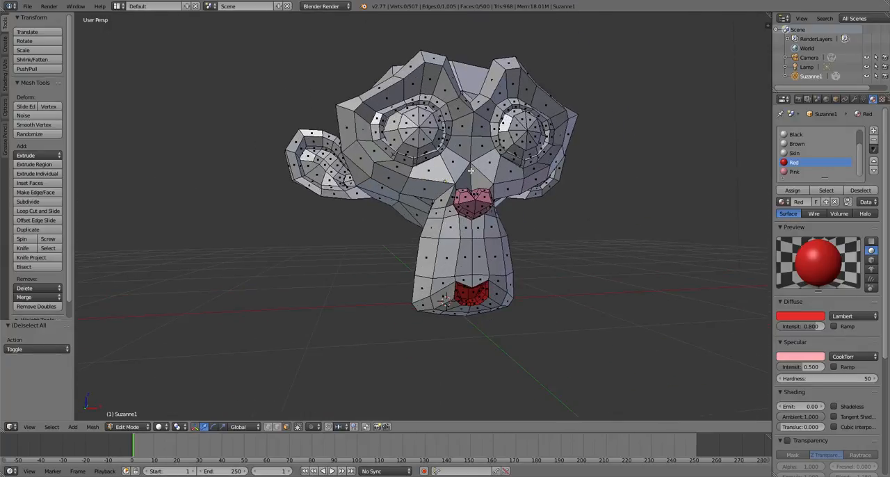
key("l")
middle_click_drag(471, 171, 491, 268, "shift")
key("shift+h")
scroll(389, 229, "up", 5)
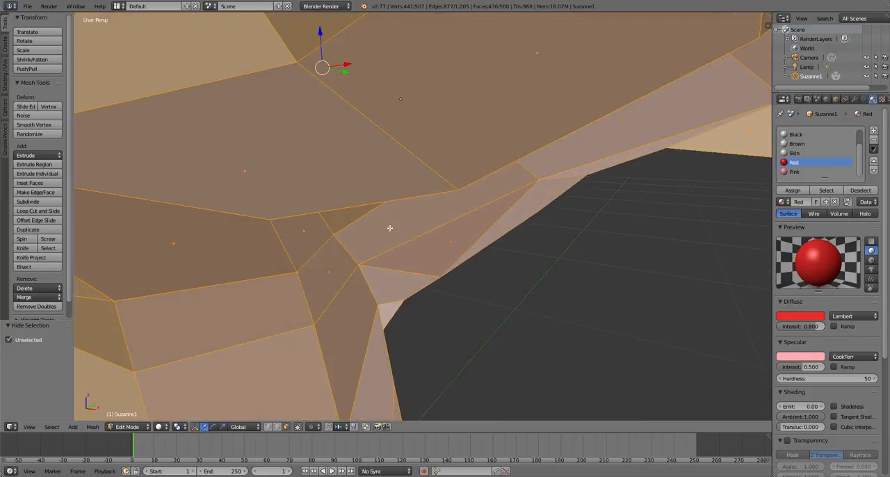
- Deselect the mesh, hide the loop of faces around the nose, and select and hide the linked pink nose faces
scroll(375, 222, "down", 2)
key("a")
scroll(375, 224, "down", 2)
right_click(279, 249, "alt")
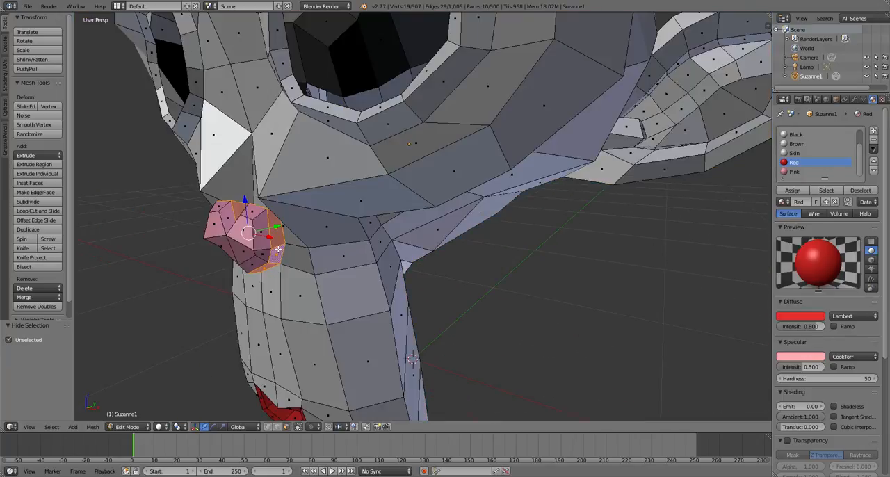
key("h")
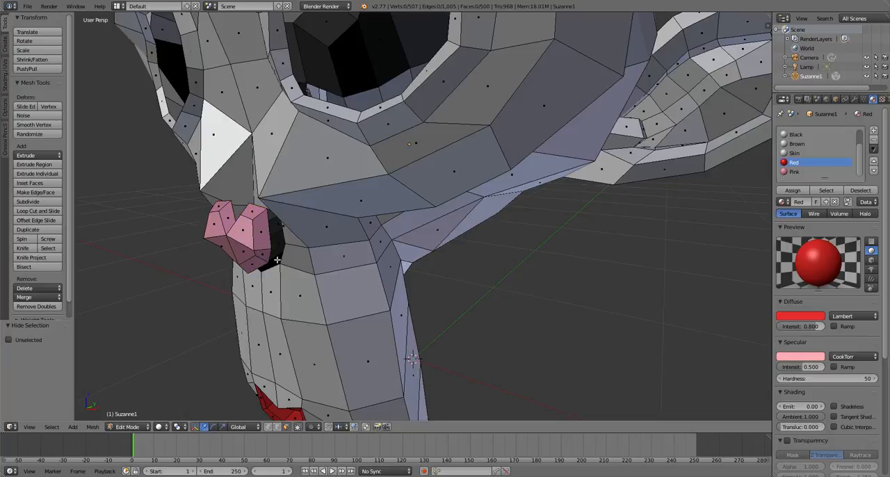
key("l")
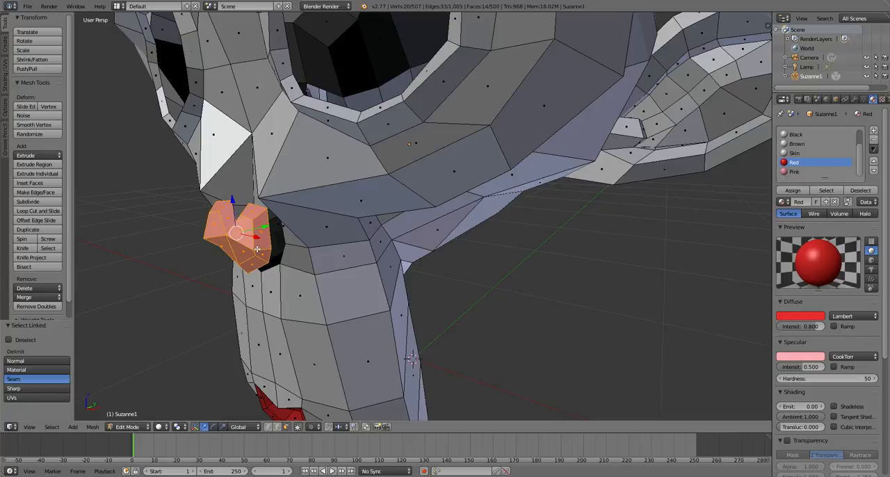
key("h")
key("Home")
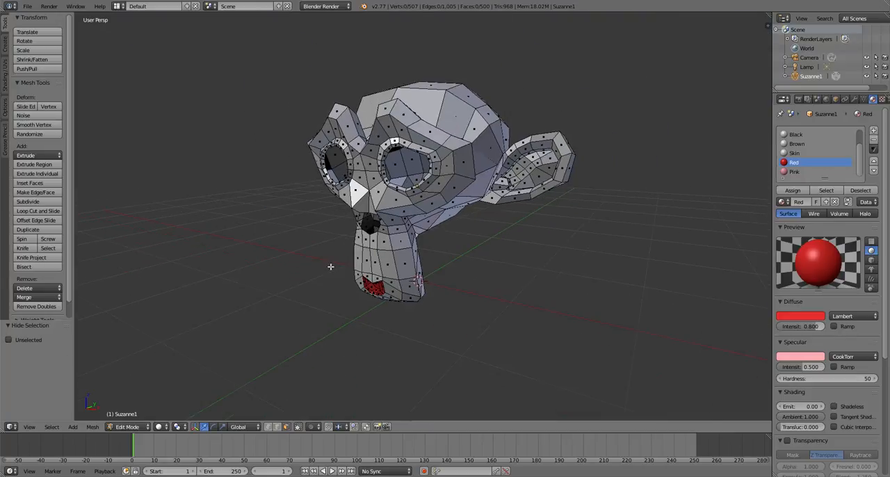
- Select the linked red mouth faces and hide them, leaving the rest of the head visible
scroll(362, 278, "up", 4)
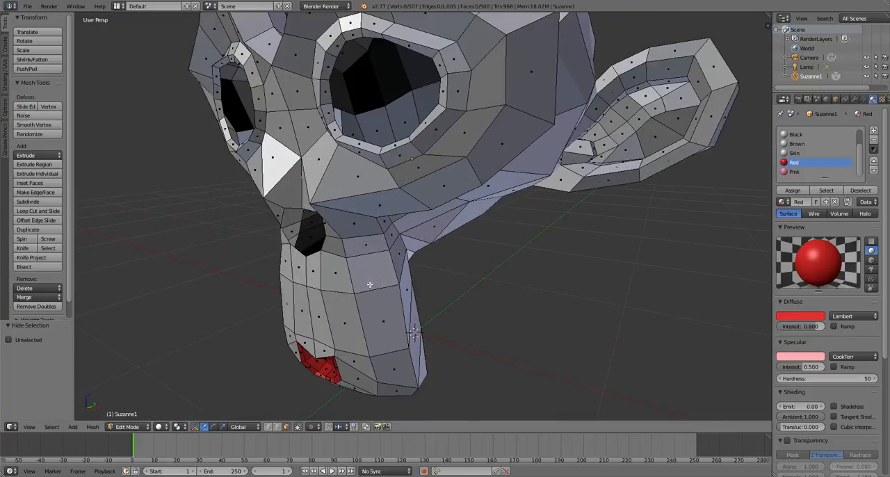
key("l")
key("a")
key("l")
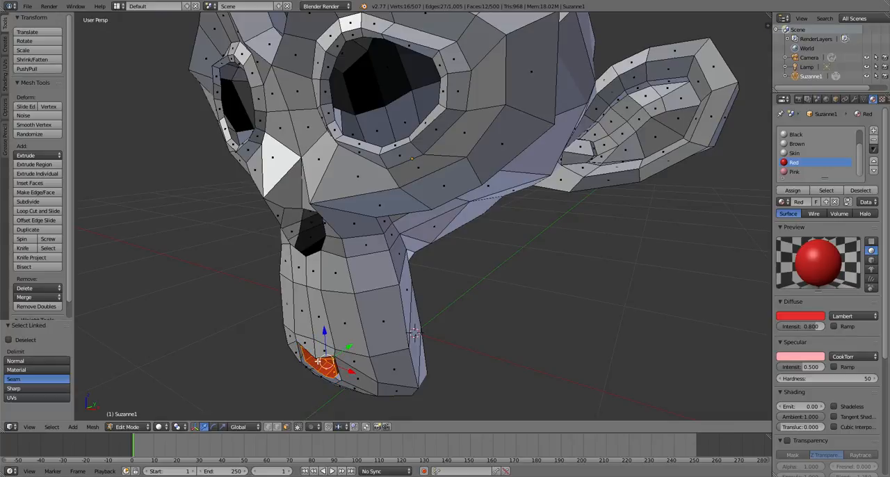
key("h")
scroll(352, 308, "down", 8)
middle_click_drag(352, 308, 427, 326)
scroll(426, 309, "up", 5)
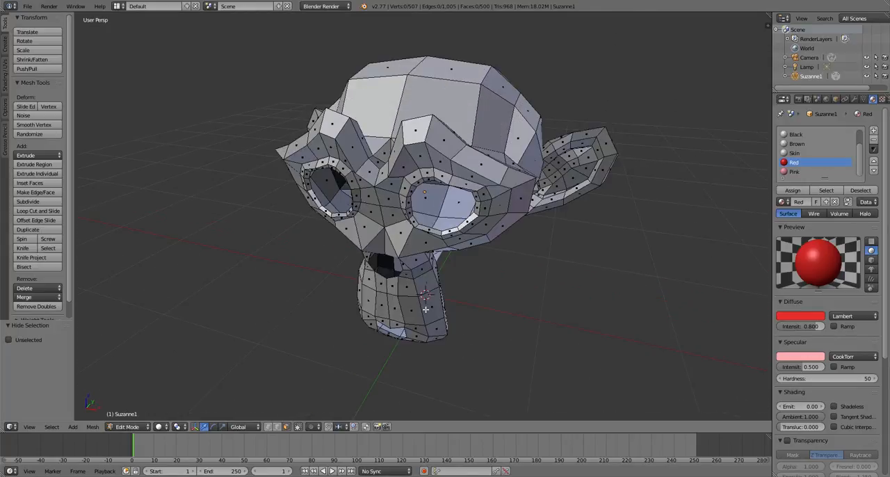
- Select all visible head faces and set the Brown material's diffuse colour to a very dark reddish brown
key("a")
left_click(796, 143)
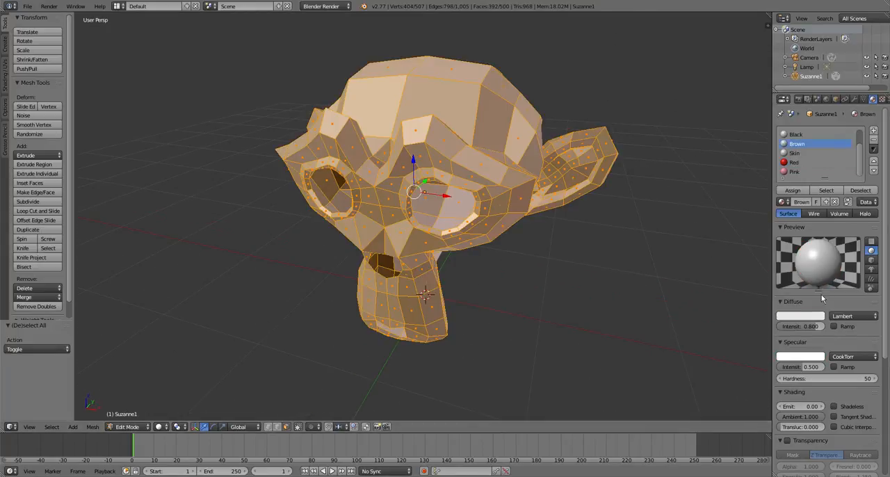
left_click(800, 315)
left_click(771, 253)
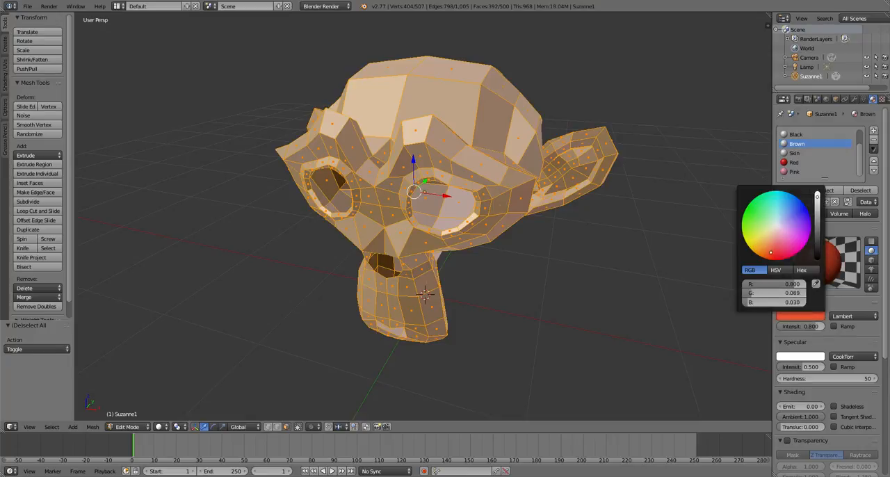
left_click_drag(771, 252, 765, 257)
left_click_drag(817, 221, 817, 240)
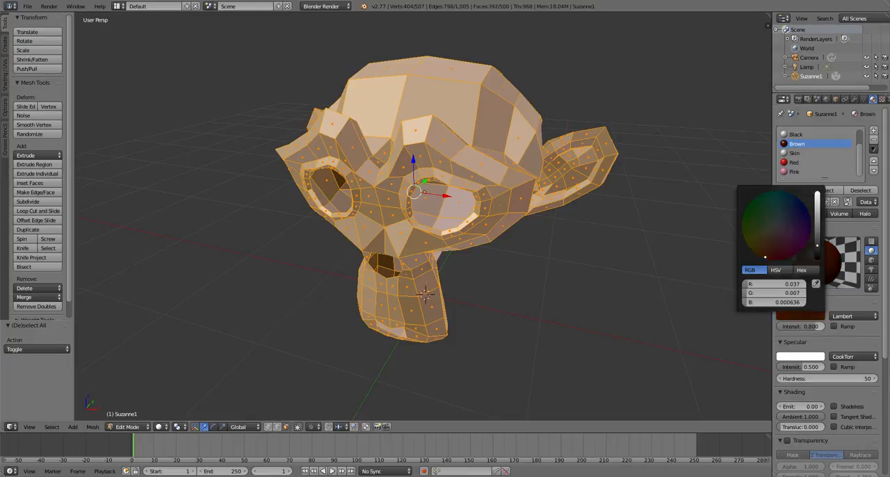
- Set the Brown material's specular colour to a muted orange-brown with intensity 0.521, keeping the Lambert diffuse shader
left_click(857, 317)
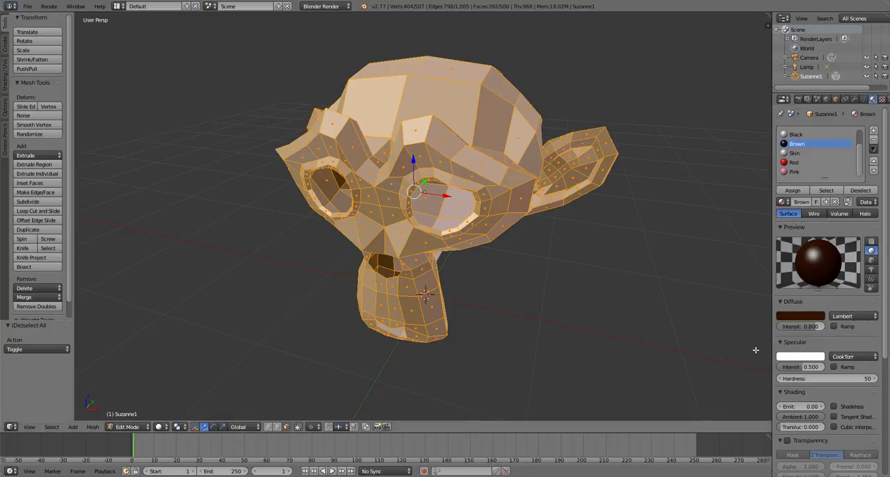
left_click(786, 358)
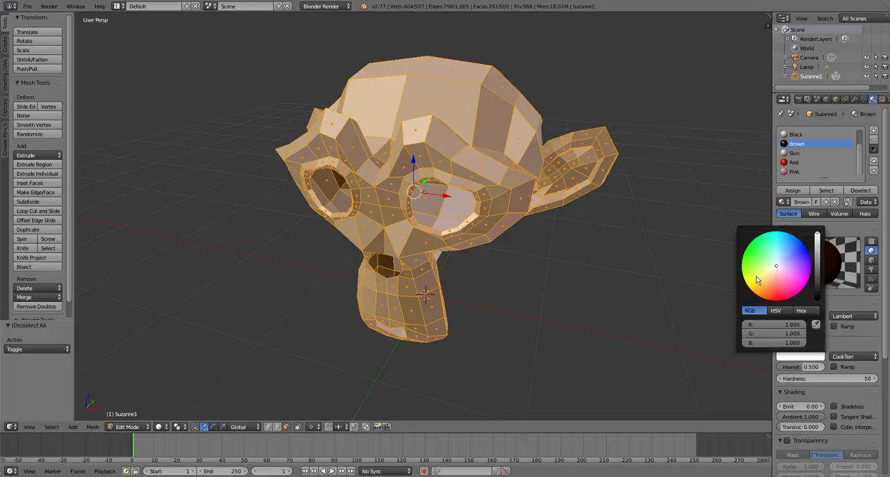
left_click(758, 280)
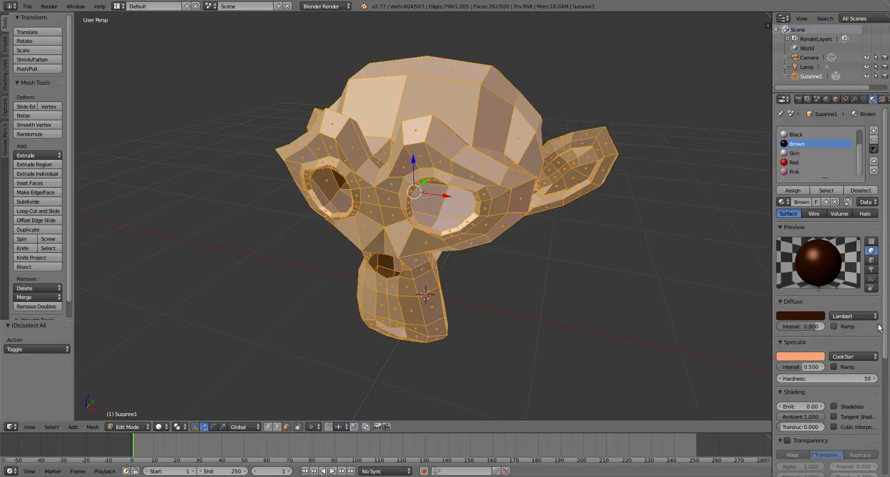
left_click(814, 360)
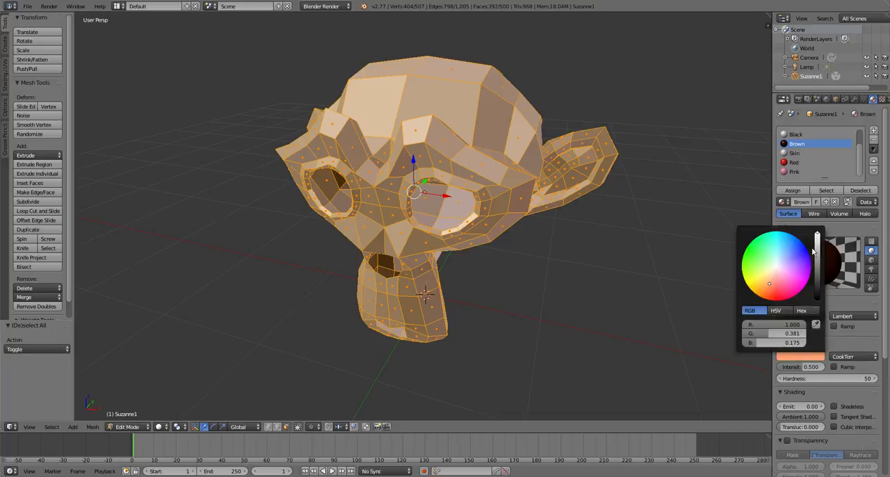
left_click_drag(816, 253, 816, 262)
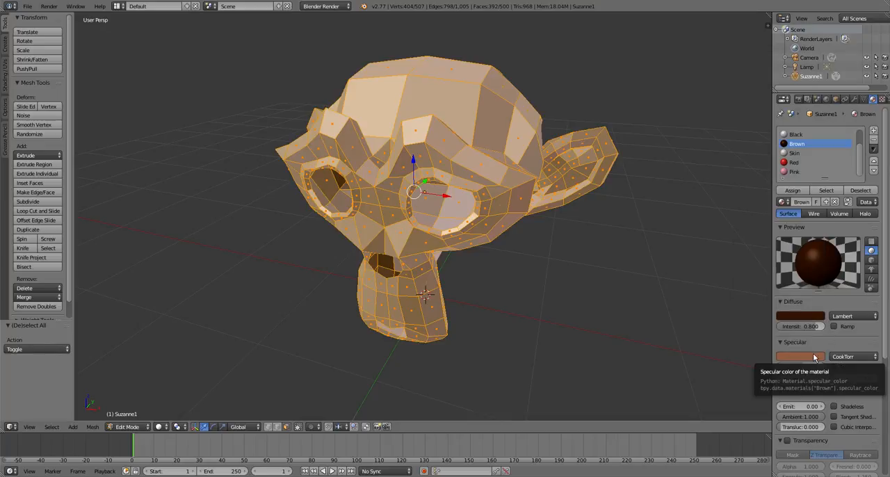
mouse_move(800, 367)
left_mouse_down()
mouse_move(817, 367)
mouse_move(801, 366)
left_mouse_up()
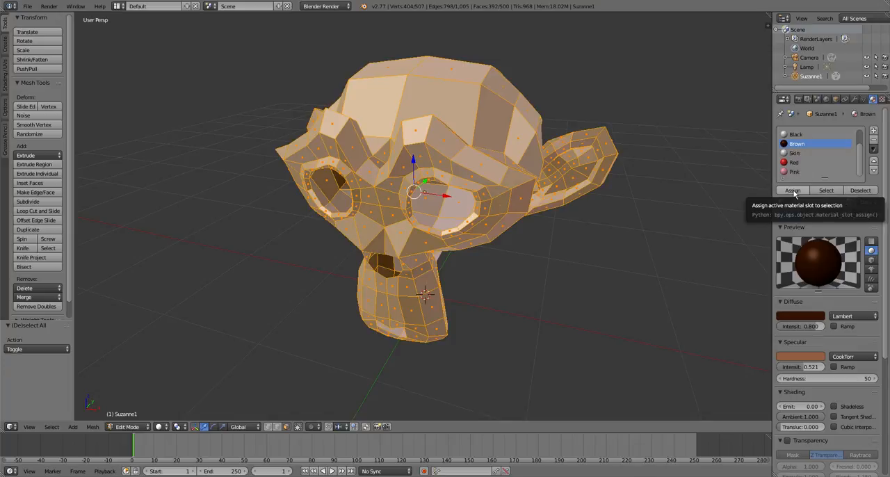
- Assign the Brown material to the selected head faces, deselect everything and check the coloured head
left_click(793, 191)
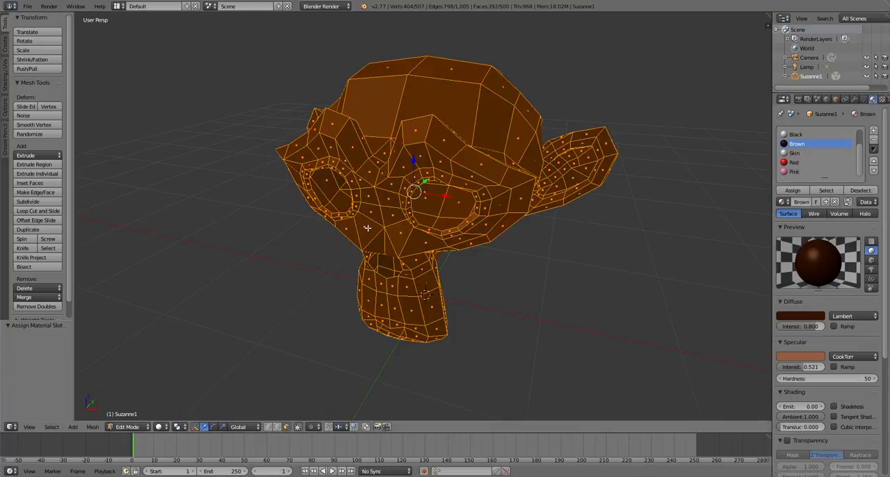
scroll(366, 205, "down", 2)
scroll(366, 183, "up", 1)
key("a")
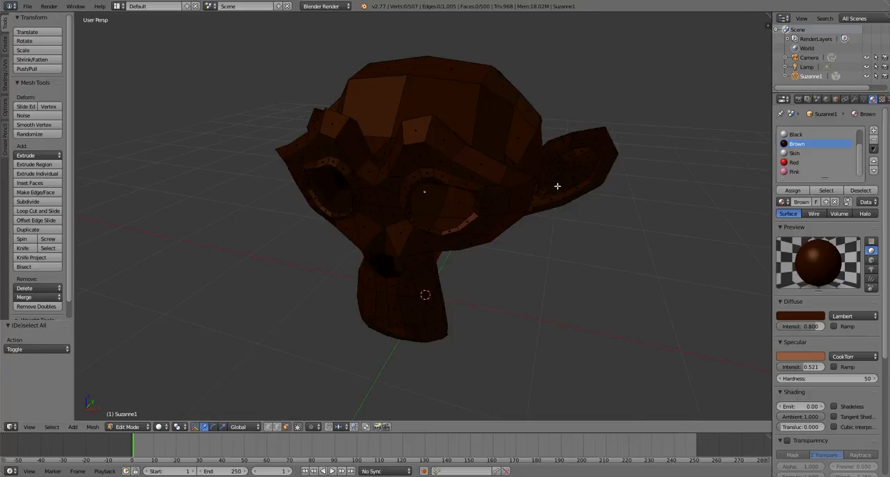
middle_click_drag(430, 297, 357, 337, "shift")
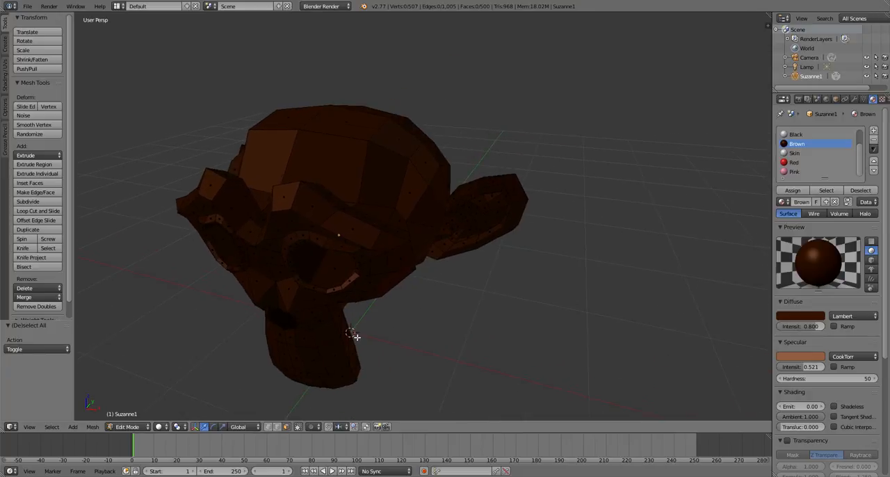
- Set the Skin material's diffuse colour to salmon pink and its specular colour to pale pink
left_click(809, 153)
left_click(803, 317)
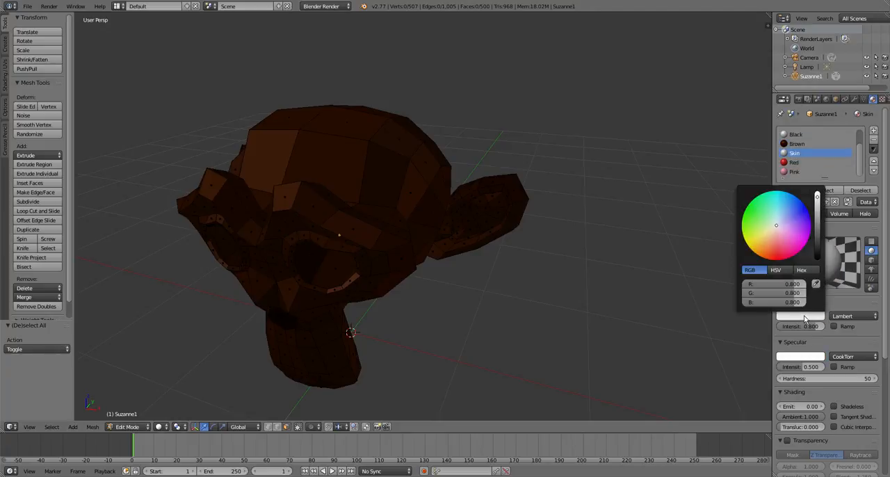
left_click_drag(779, 258, 777, 239)
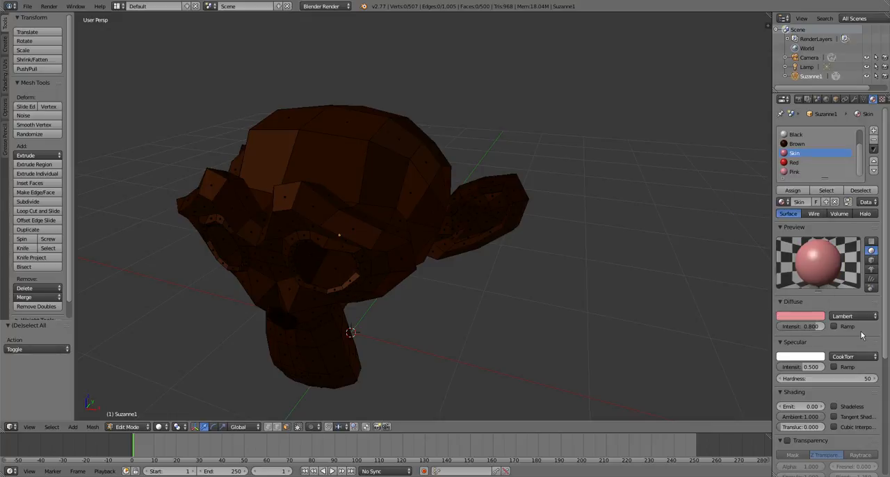
left_click(818, 319)
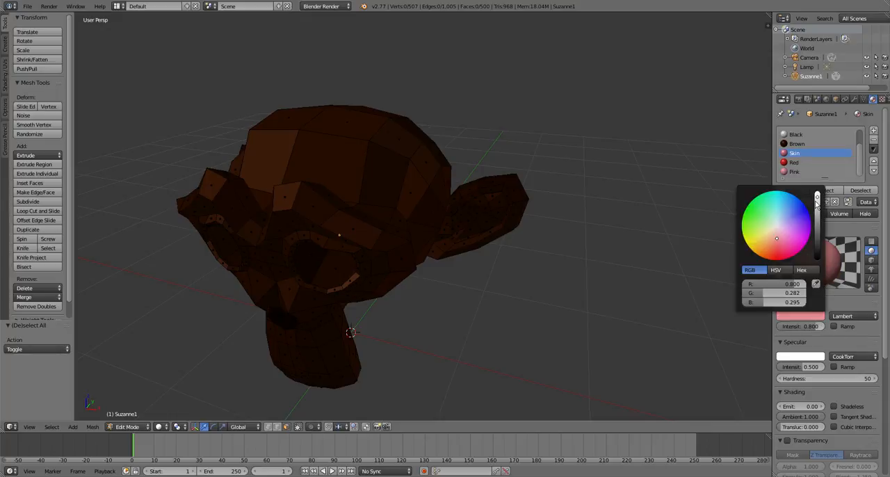
left_click_drag(817, 198, 817, 196)
left_click(816, 358)
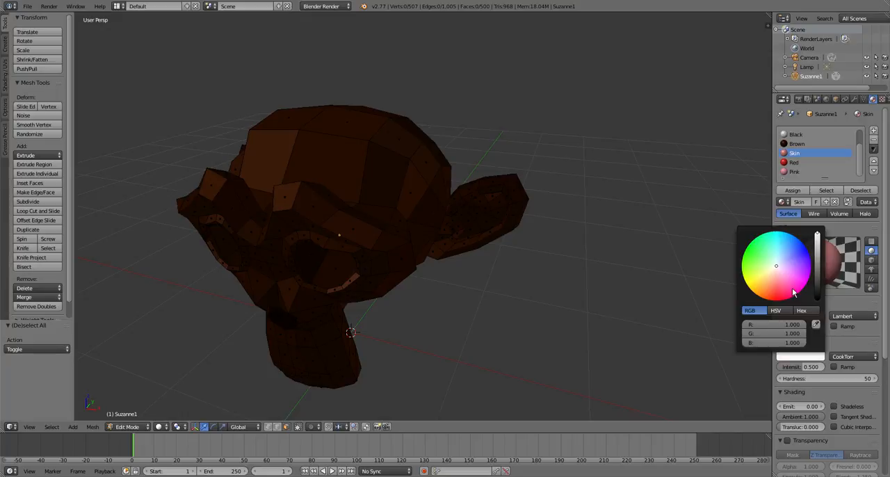
left_click(780, 272)
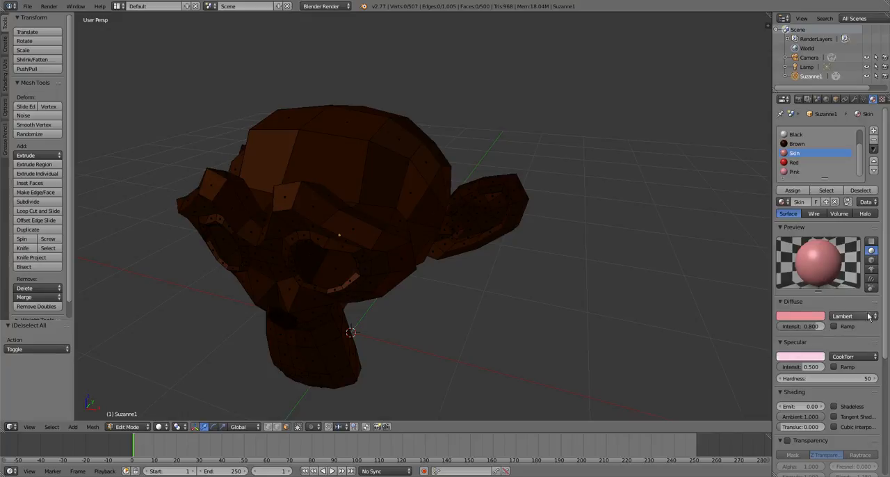
- Hide the face loop bordering the inner ear, select the linked inner-ear faces and assign the Skin material to them
scroll(505, 224, "up", 5)
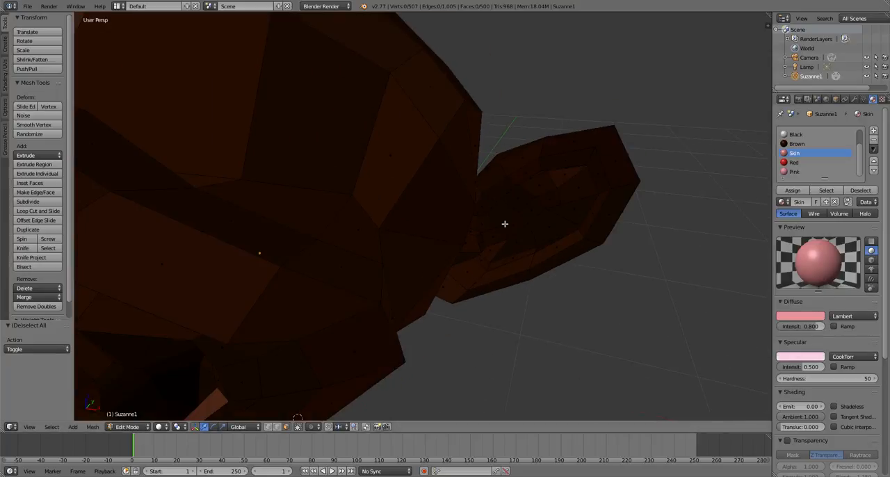
scroll(505, 224, "down", 5)
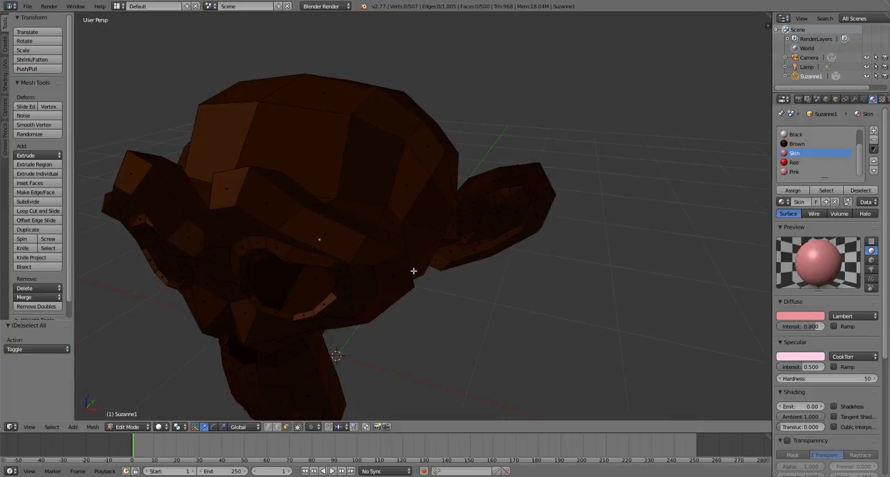
scroll(456, 241, "up", 3)
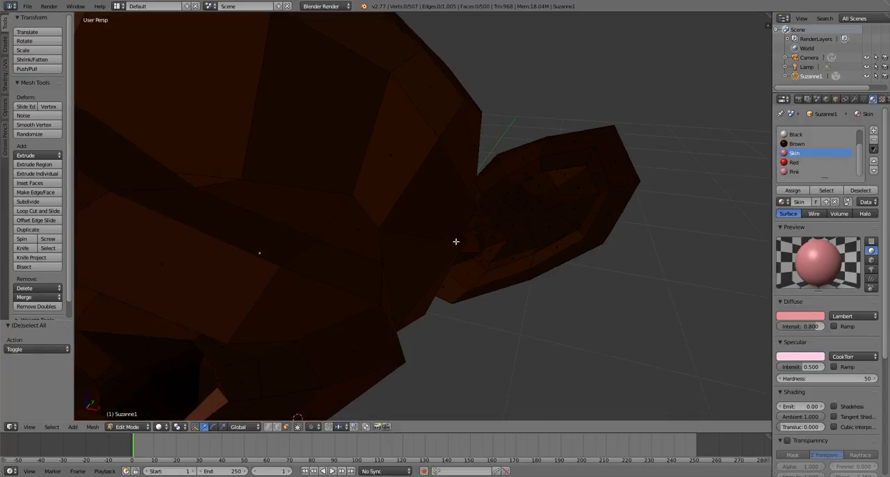
right_click(488, 265, "alt")
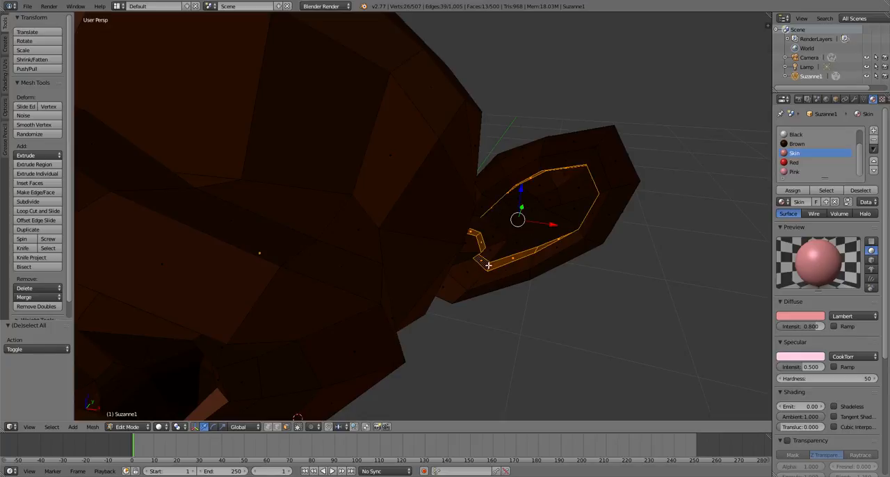
key("h")
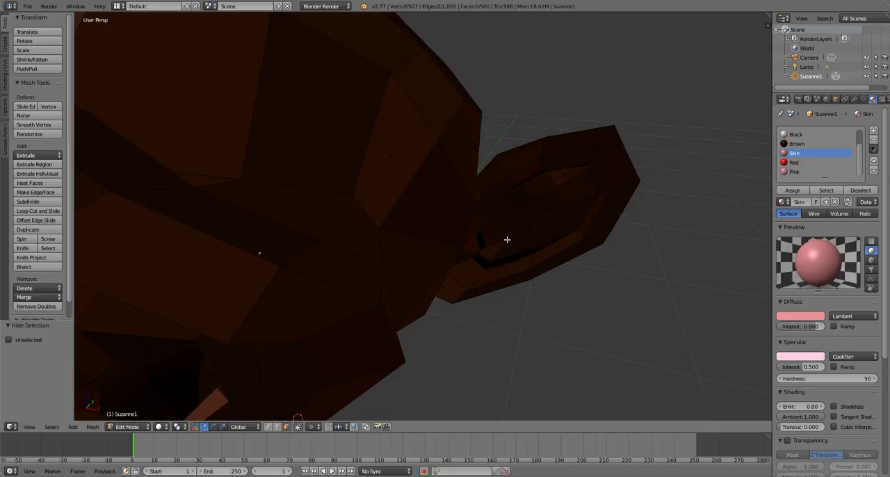
key("l")
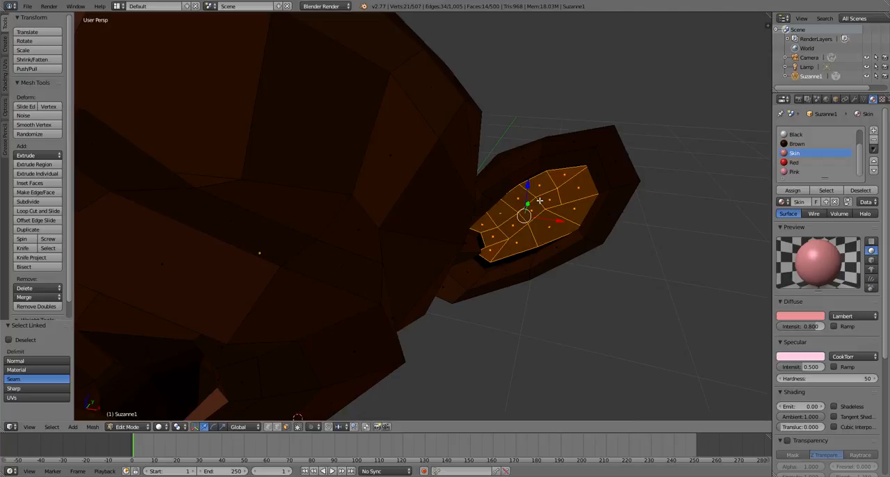
left_click(793, 191)
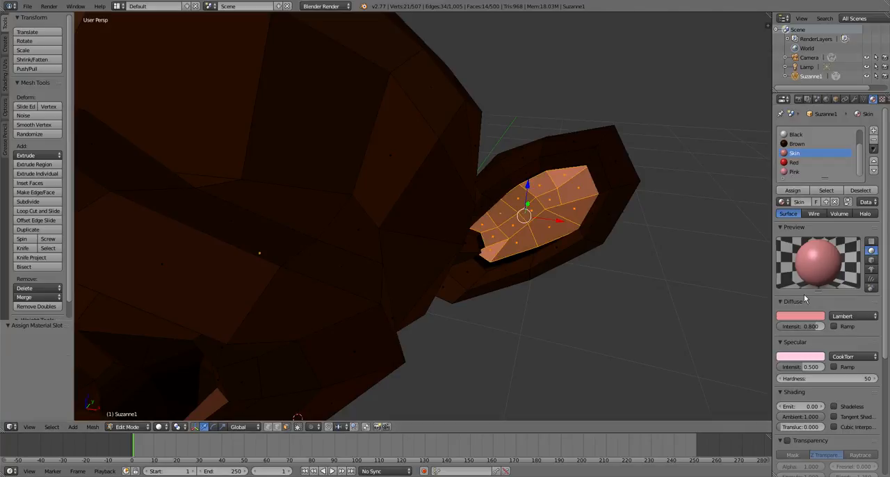
- Change the Skin material's diffuse colour to R 0.828, G 0.561, B 0.367, check the ear in Object Mode and resume mesh editing
left_click(799, 316)
left_click_drag(768, 251, 771, 237)
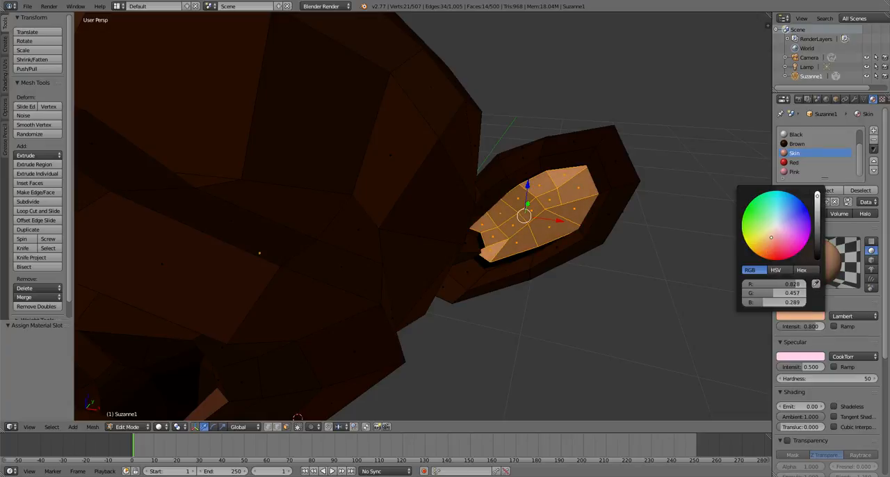
left_click_drag(771, 237, 771, 234)
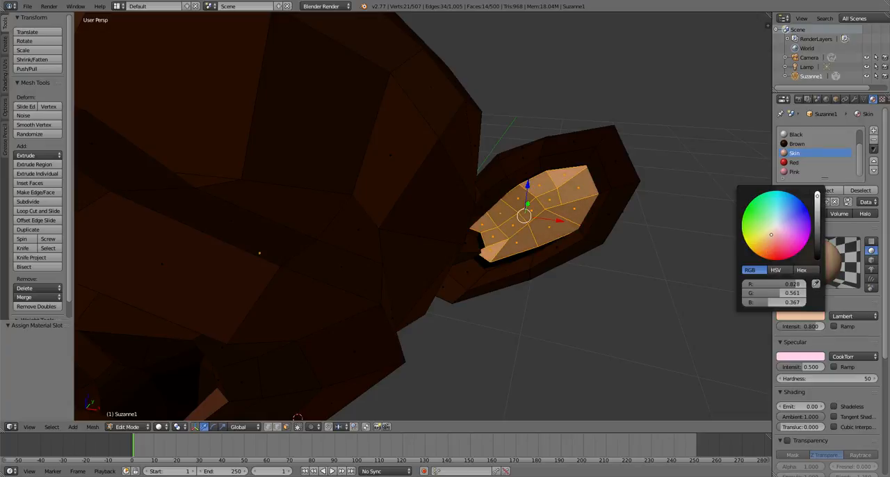
key("Tab")
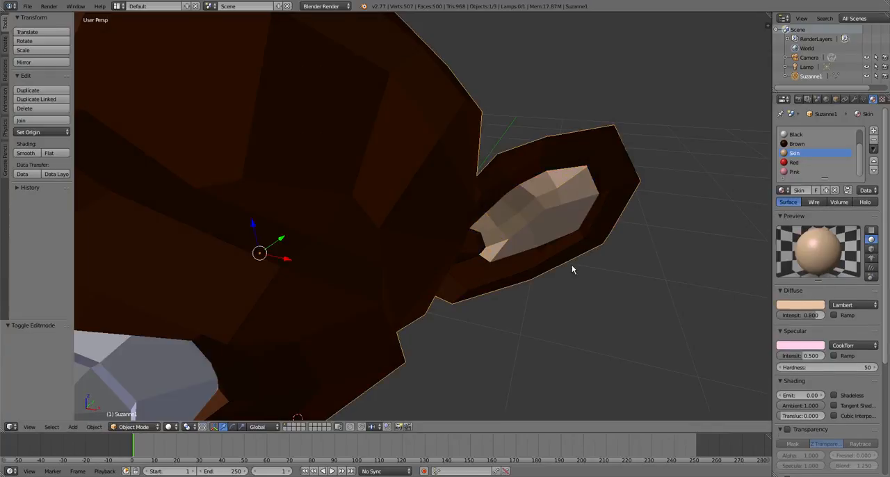
middle_click_drag(572, 270, 427, 366)
key("Tab")
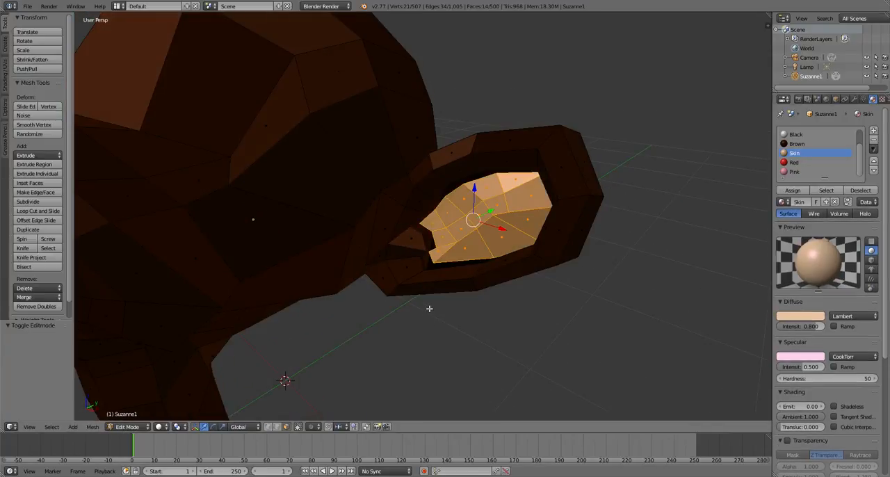
- Reveal the hidden faces, assign the Skin material to the resulting selection and to the two faces at the inner ear's corner
left_click(793, 190)
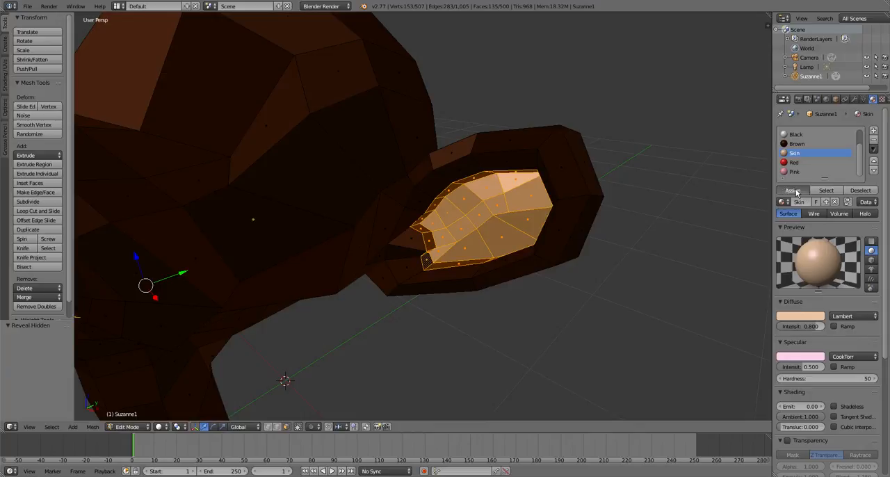
key("a")
scroll(308, 298, "down", 3)
middle_click_drag(308, 299, 405, 308)
right_click(421, 203)
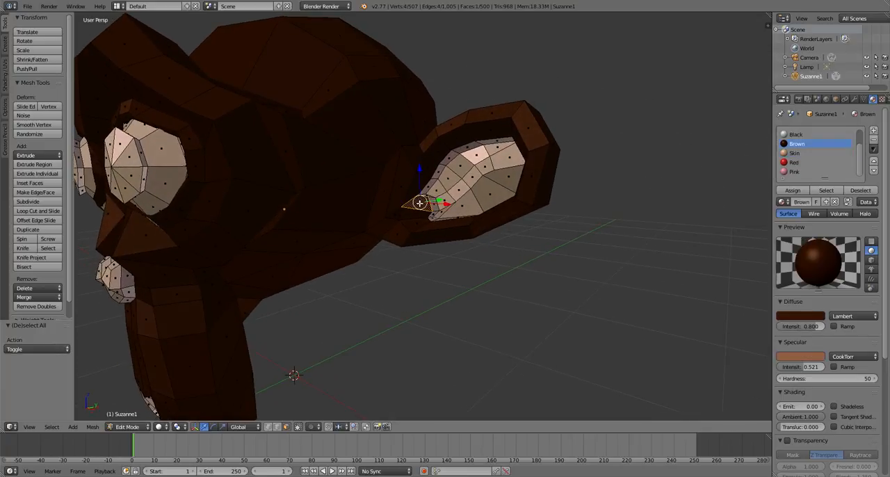
right_click(413, 211, "shift")
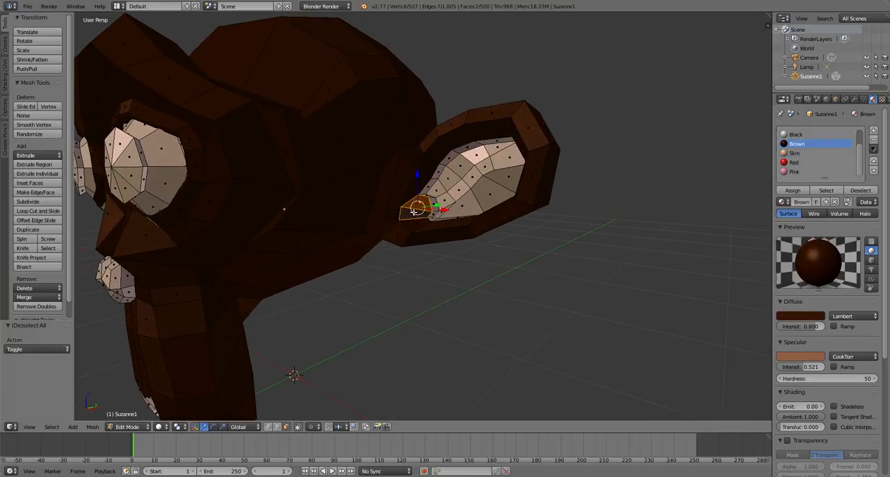
left_click(795, 153)
left_click(793, 190)
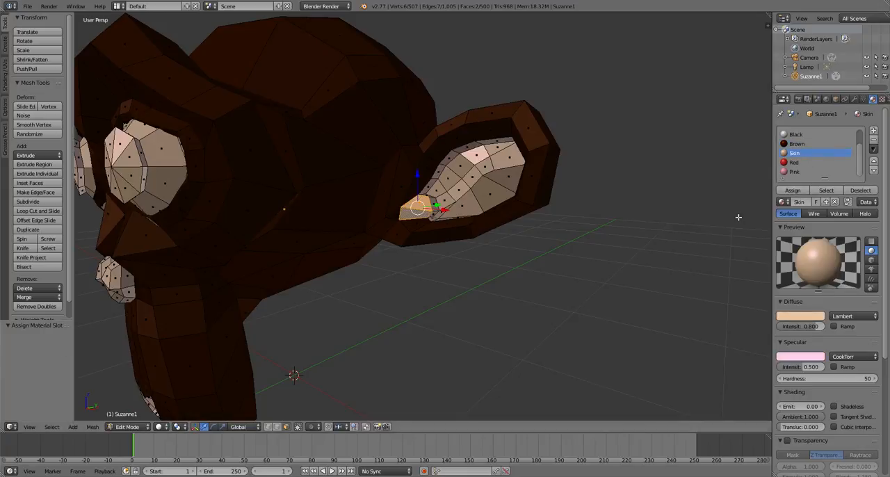
- Assign the Skin material to the two corner faces inside the opposite ear and deselect everything
key("a")
key("Tab")
scroll(418, 257, "down", 6)
middle_click_drag(353, 261, 483, 285)
scroll(383, 243, "up", 6)
key("Tab")
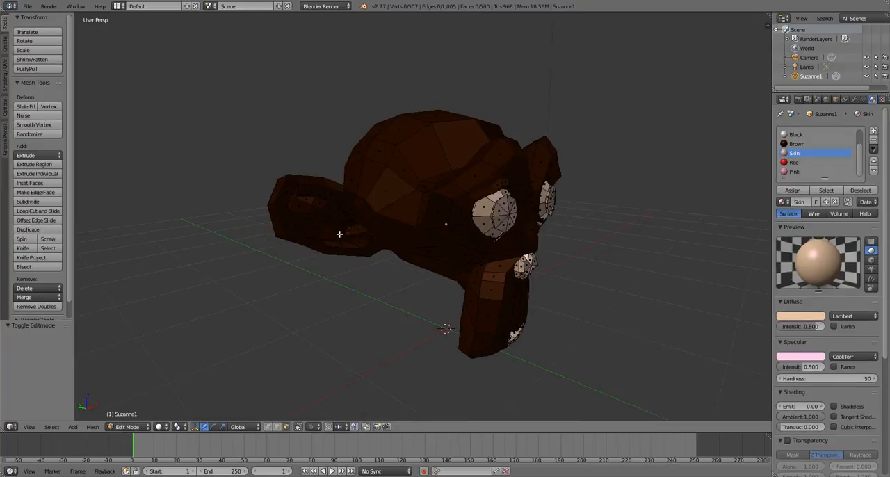
scroll(329, 258, "up", 5)
right_click(265, 255)
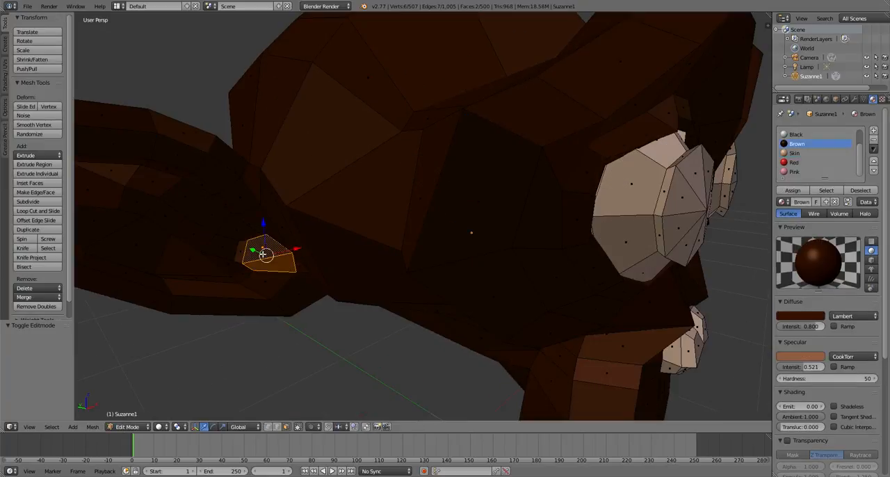
left_click(794, 153)
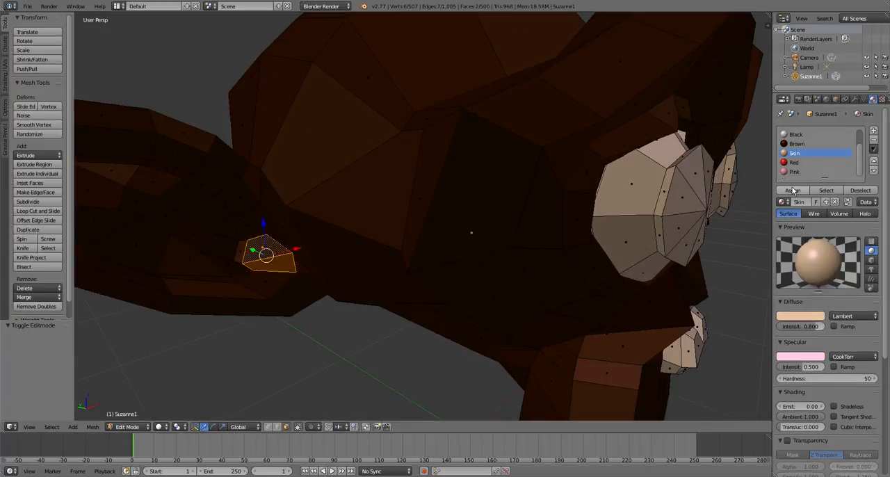
left_click(792, 190)
key("a")
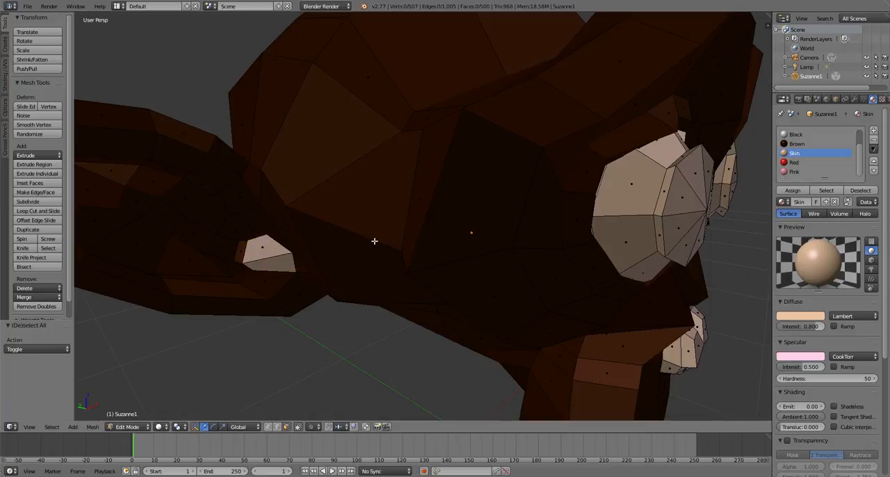
- Undo the Skin assignments made since the hidden faces were revealed and deselect everything
scroll(453, 243, "down", 5)
scroll(452, 243, "down", 2)
scroll(480, 282, "up", 5)
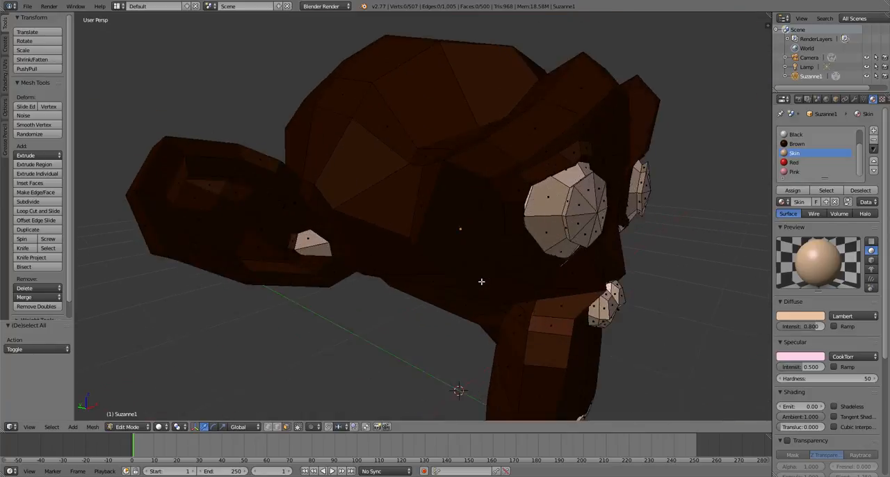
scroll(482, 282, "down", 1)
middle_click_drag(482, 282, 339, 276)
key("ctrl+z")
key("ctrl+z")
key("ctrl+z")
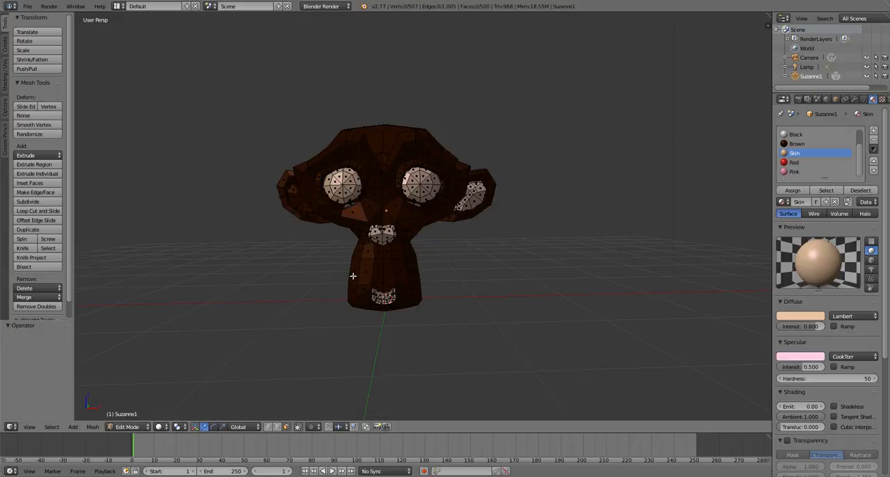
key("ctrl+z")
key("ctrl+z")
key("ctrl+z")
key("ctrl+z")
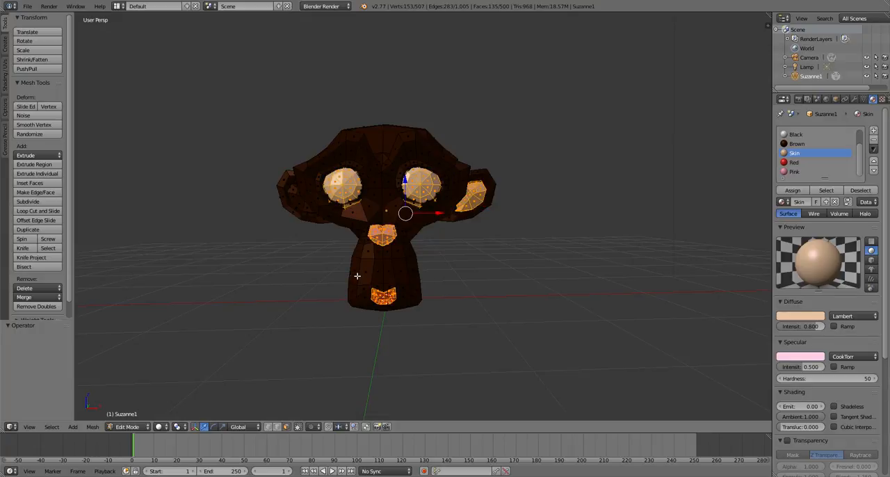
scroll(539, 234, "up", 3)
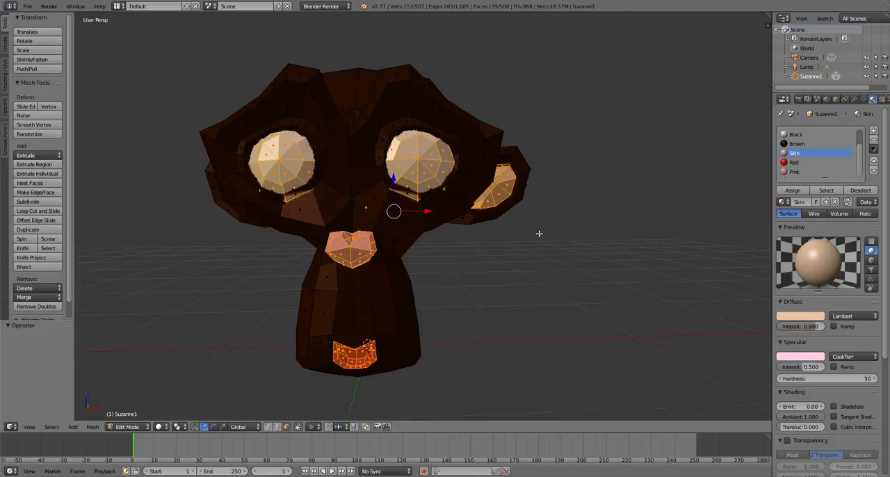
scroll(539, 234, "down", 4)
middle_click_drag(652, 284, 508, 314)
scroll(512, 315, "up", 3)
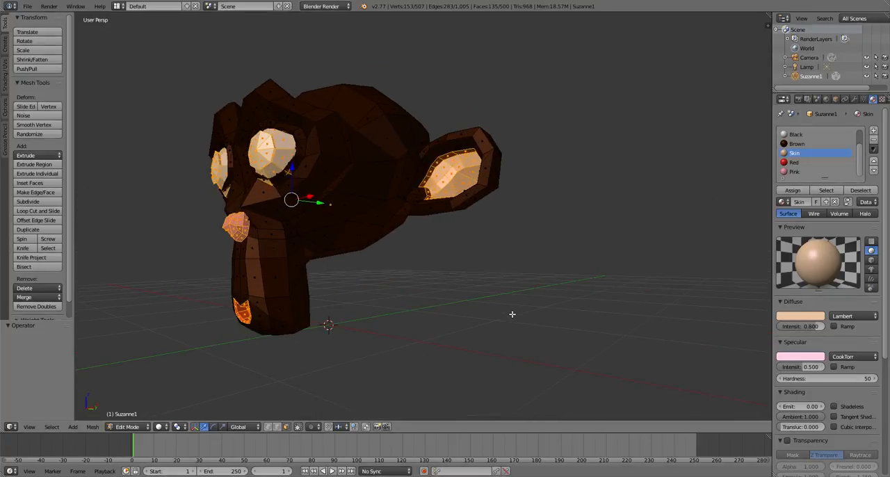
key("a")
- Assign the Skin material to the face loop bordering the inner ear and the two faces at its corner, then deselect everything
scroll(456, 214, "up", 3)
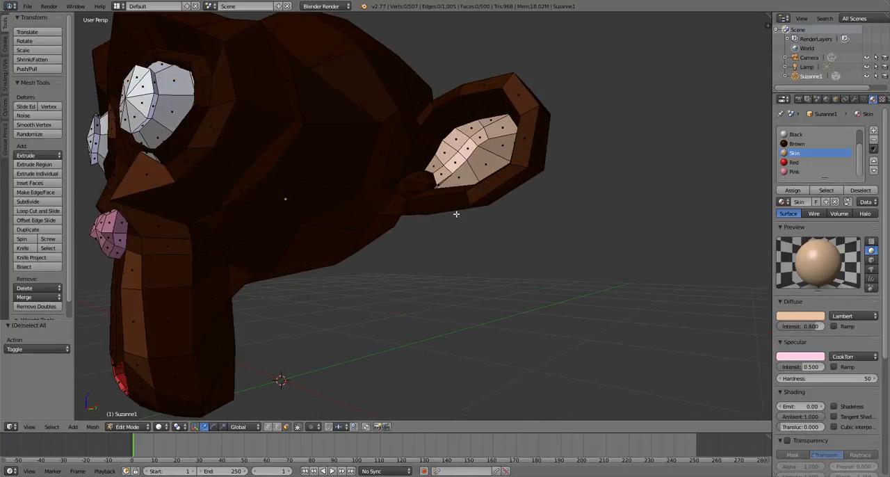
scroll(457, 214, "down", 4)
scroll(414, 205, "up", 7)
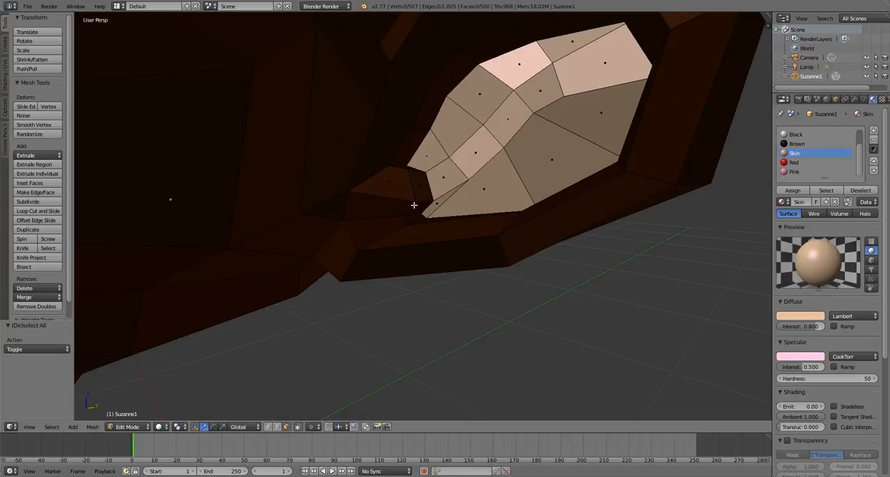
right_click(425, 202, "alt")
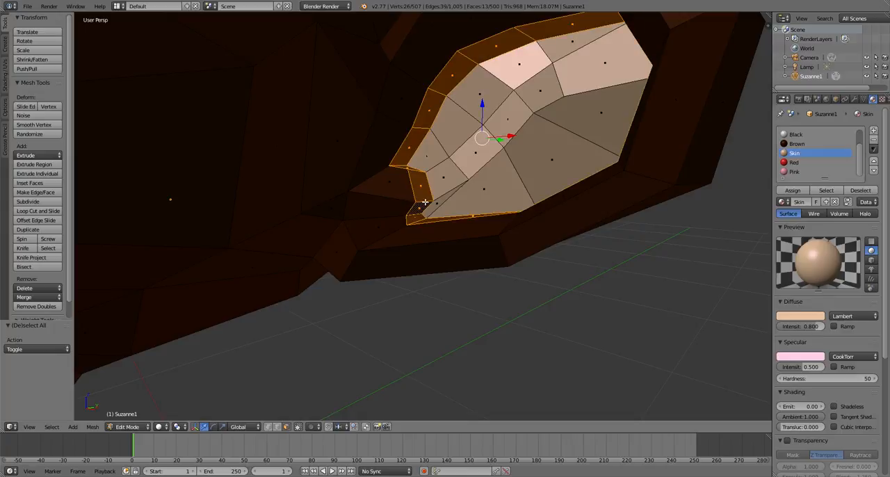
right_click(411, 197)
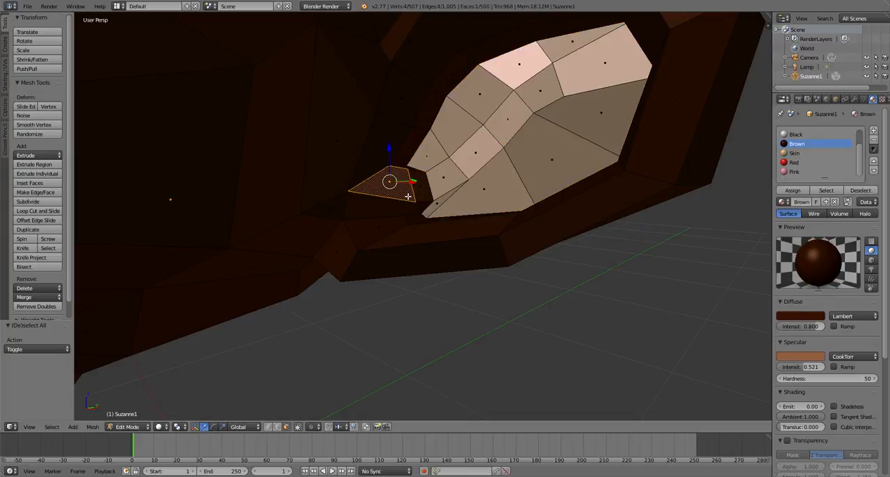
right_click(402, 206, "alt")
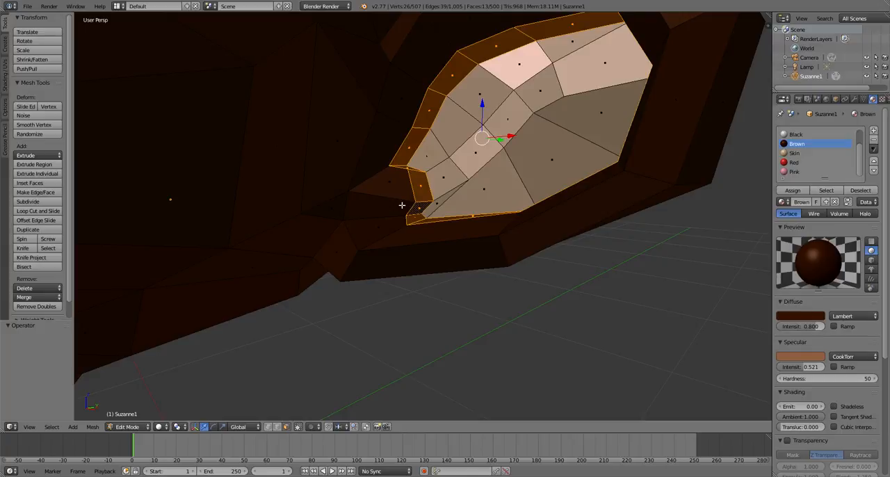
right_click(393, 183, "shift")
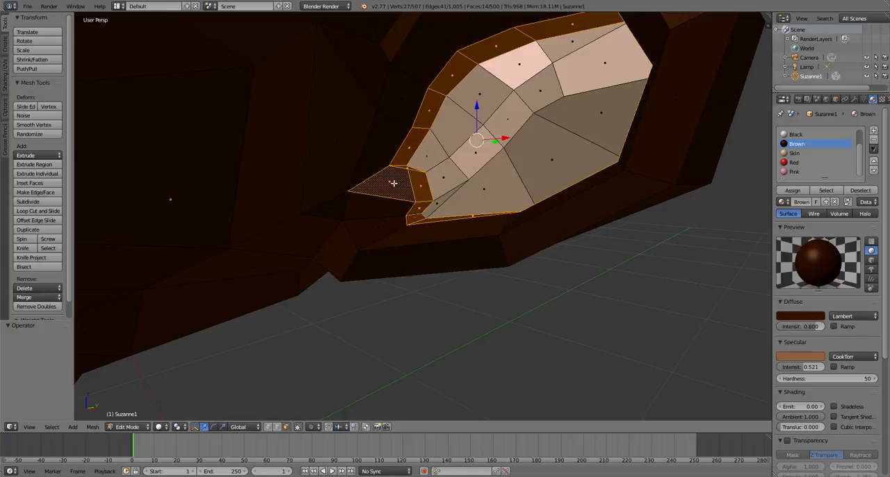
right_click(379, 203, "shift")
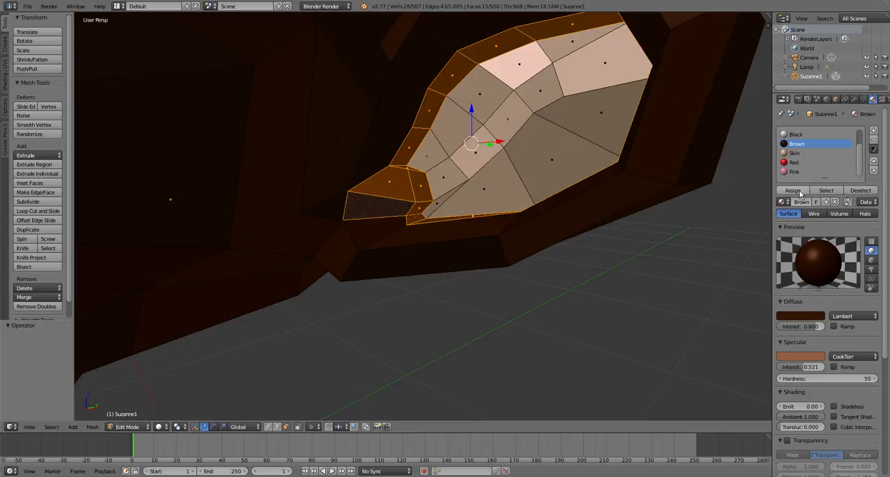
left_click(797, 153)
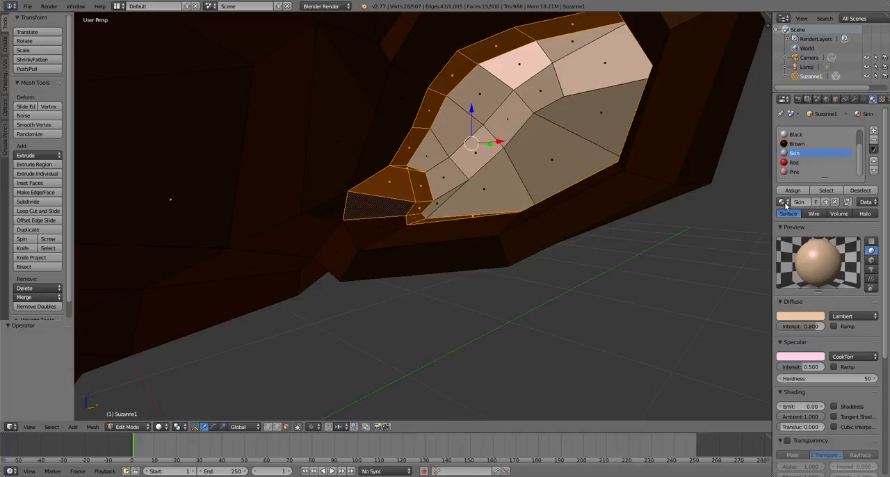
left_click(793, 189)
key("a")
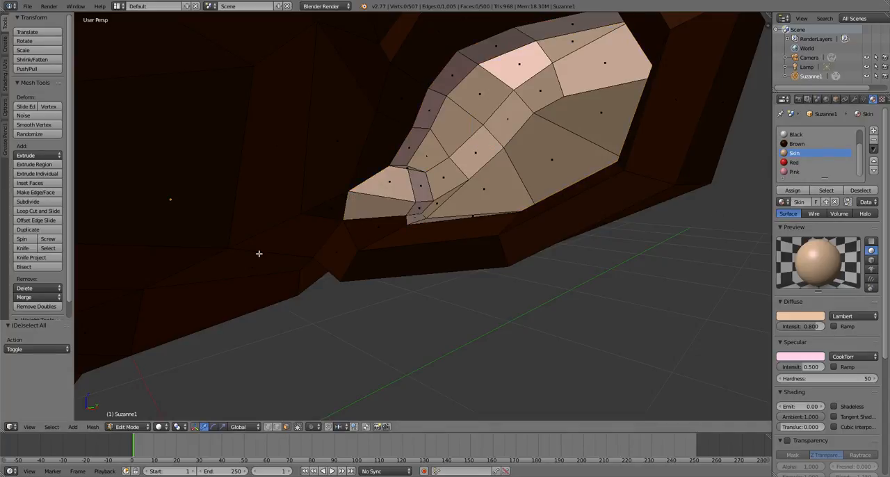
- Select the face loop bordering the other ear's interior plus its two corner faces and assign the Skin material to them
scroll(259, 254, "down", 8)
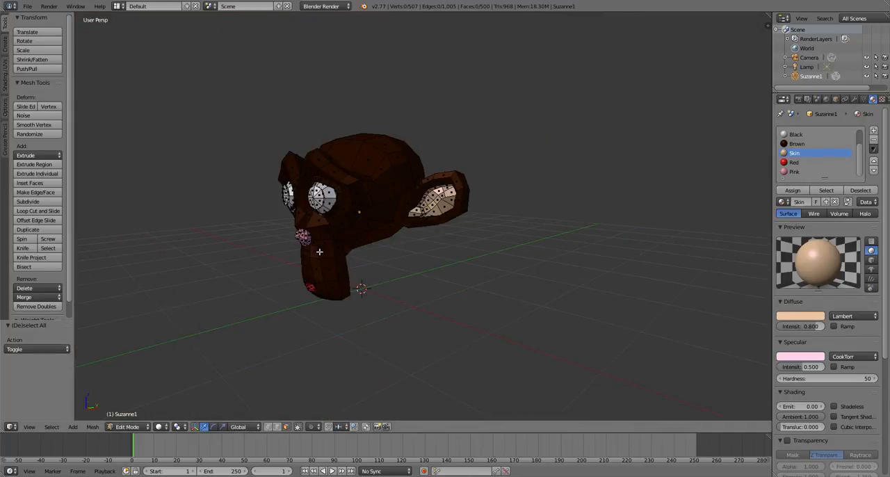
middle_click_drag(319, 252, 495, 296)
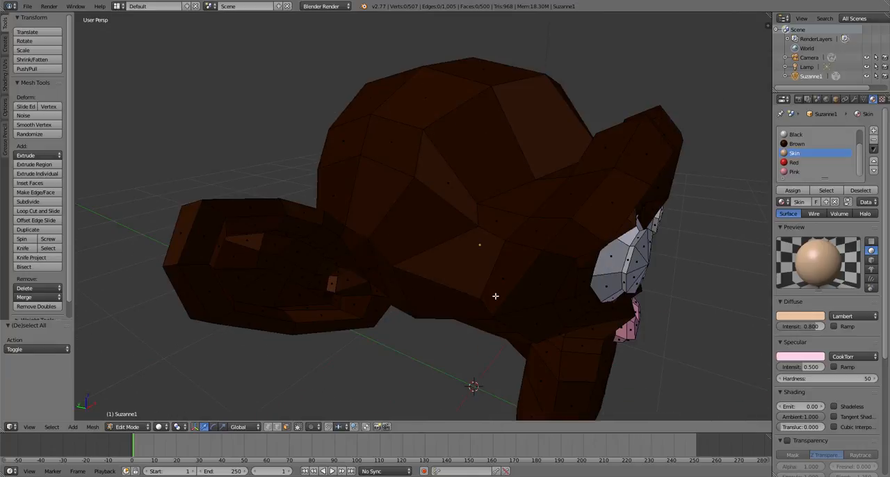
scroll(342, 311, "up", 6)
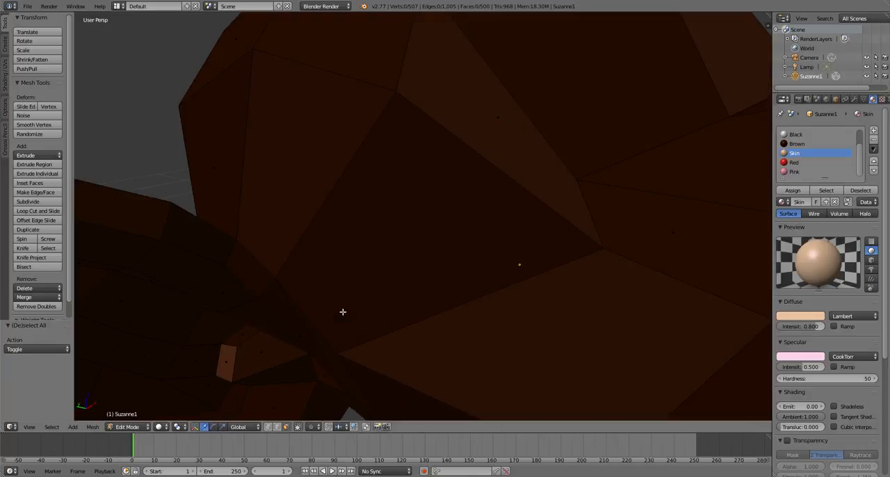
right_click(256, 359)
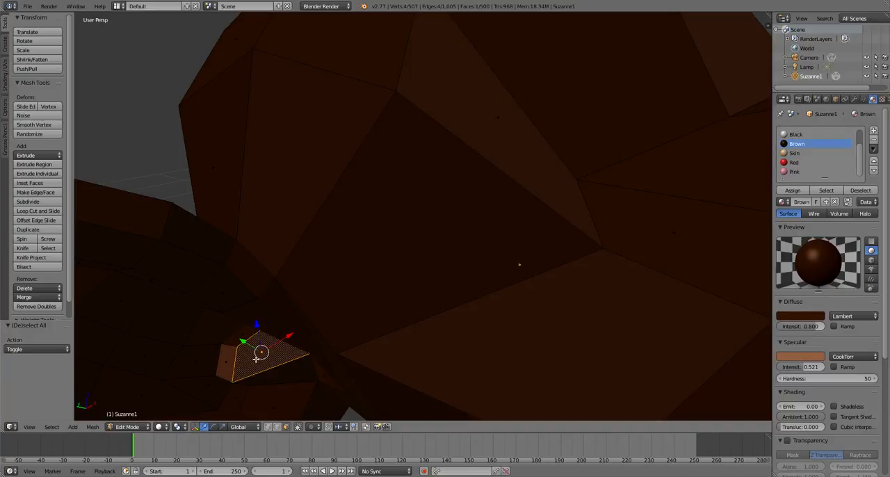
right_click(292, 389, "shift")
key("ctrl+z")
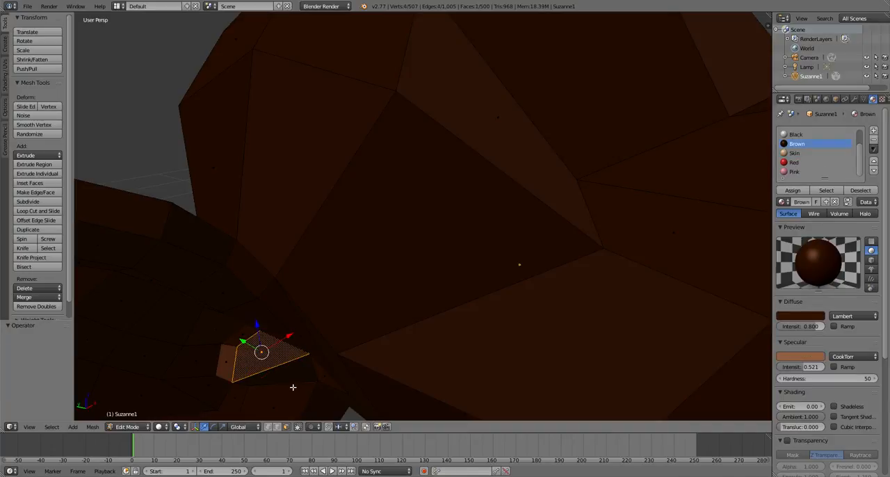
right_click(290, 373, "shift")
middle_click_drag(290, 373, 282, 330)
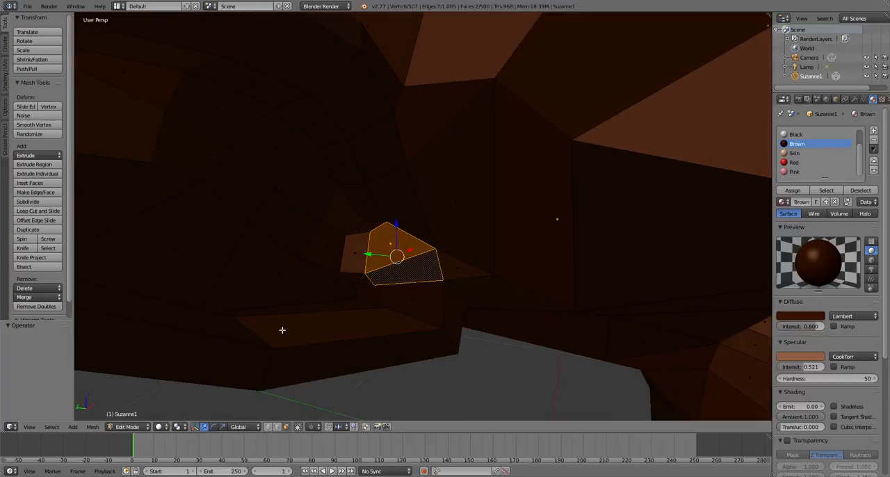
right_click(357, 271, "alt+shift")
scroll(357, 271, "down", 5)
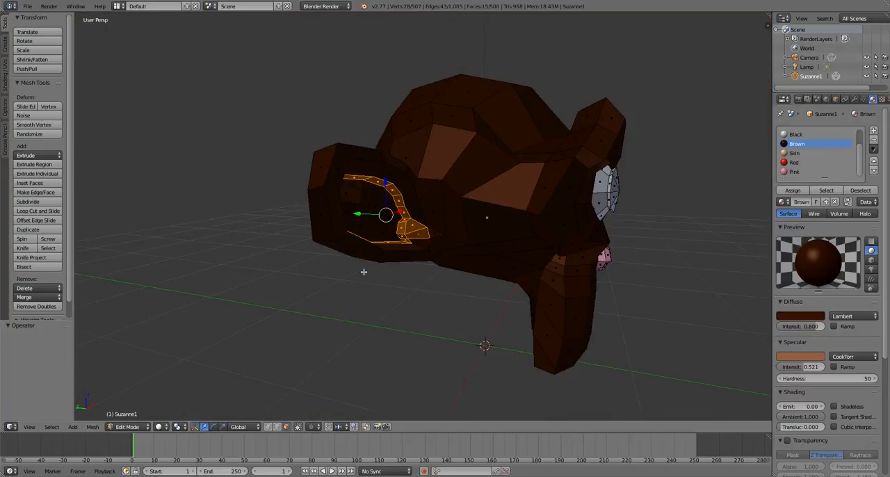
scroll(370, 247, "up", 4)
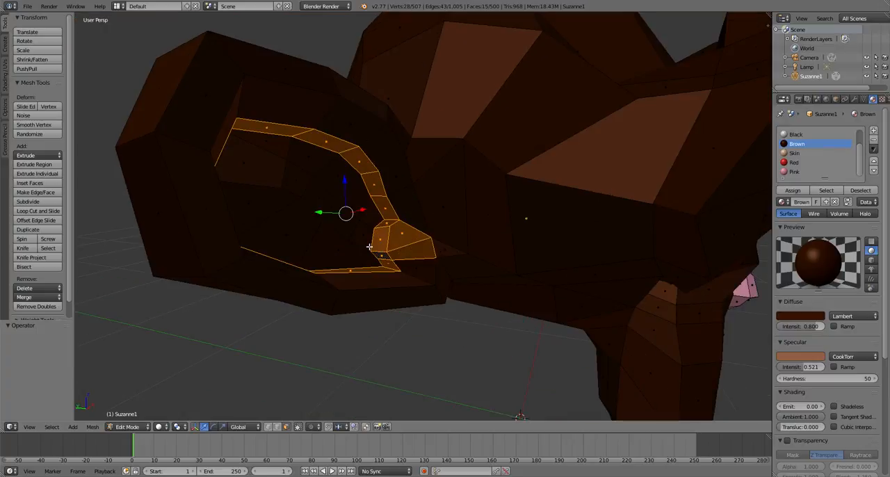
left_click(794, 153)
left_click(792, 190)
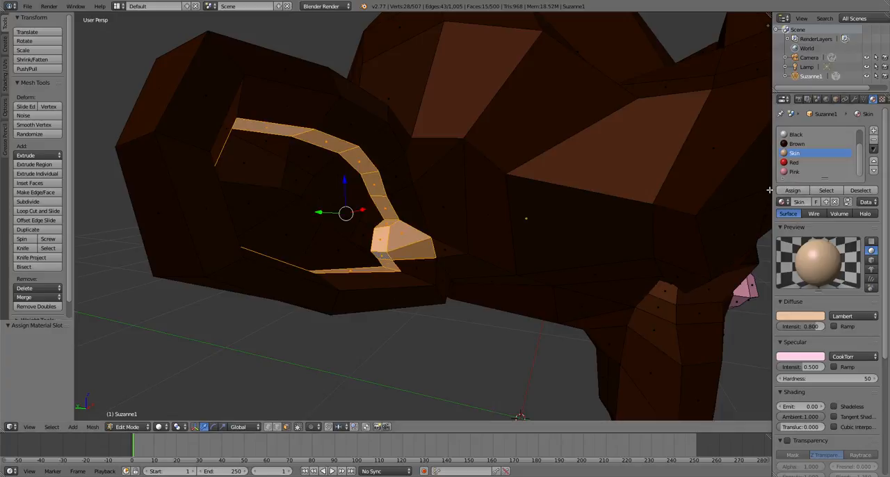
- Hide the selected border faces, assign Skin to the linked inner-ear faces, then reveal the hidden faces and deselect everything
key("h")
key("l")
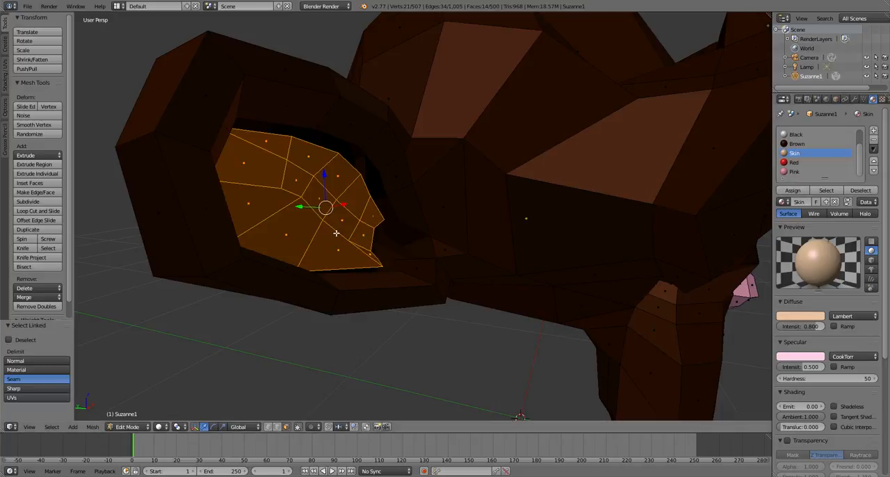
left_click(793, 191)
key("a")
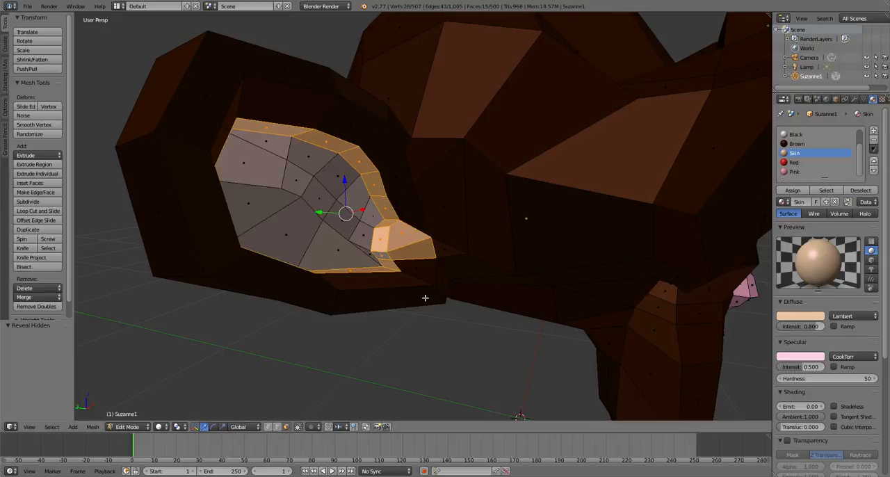
key("a")
scroll(425, 298, "down", 5)
middle_click_drag(425, 299, 259, 321)
scroll(259, 320, "up", 4)
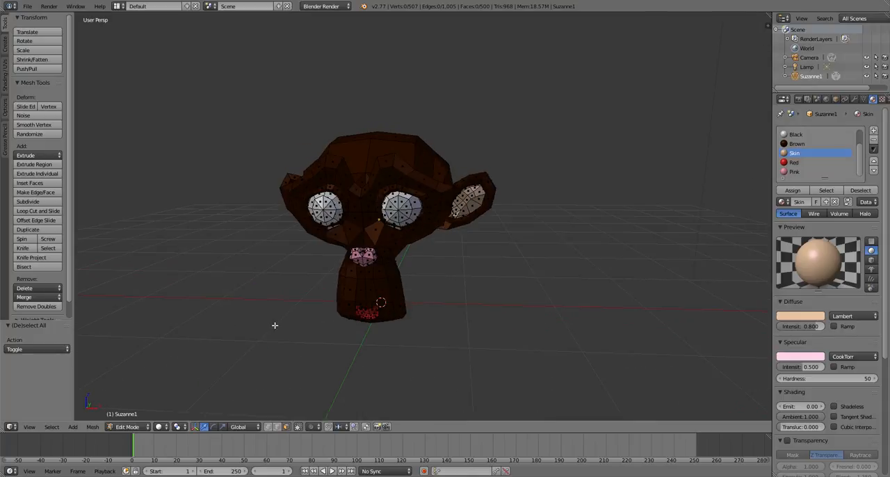
scroll(386, 270, "up", 2)
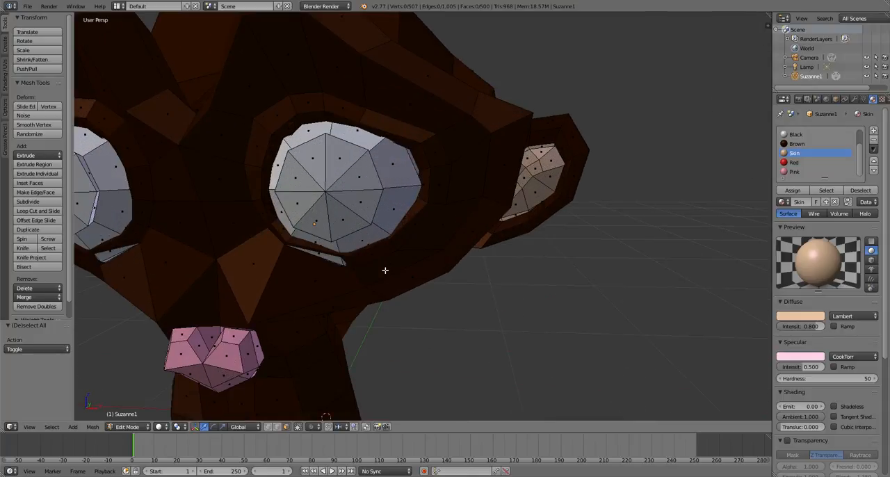
- Select the face loops forming the rims around both eye sockets
scroll(386, 270, "up", 4)
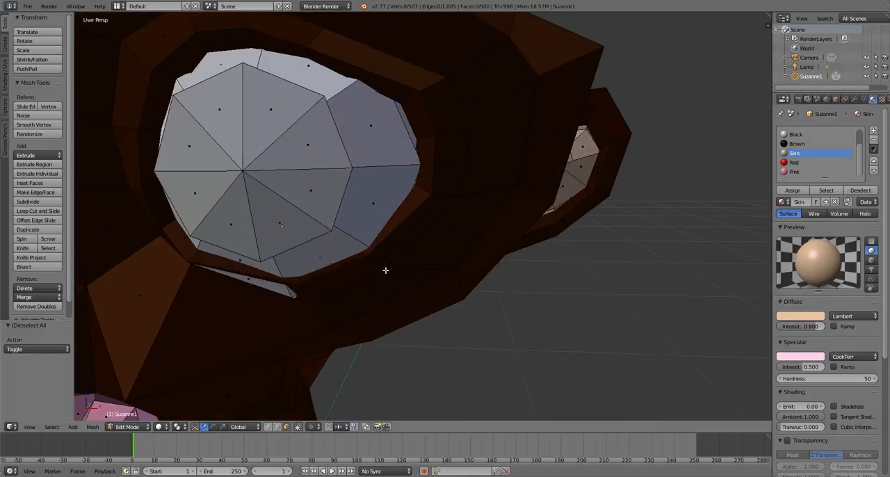
scroll(324, 257, "down", 3)
right_click(370, 265, "alt")
scroll(370, 265, "down", 8)
middle_click_drag(370, 265, 498, 297)
scroll(436, 286, "up", 3)
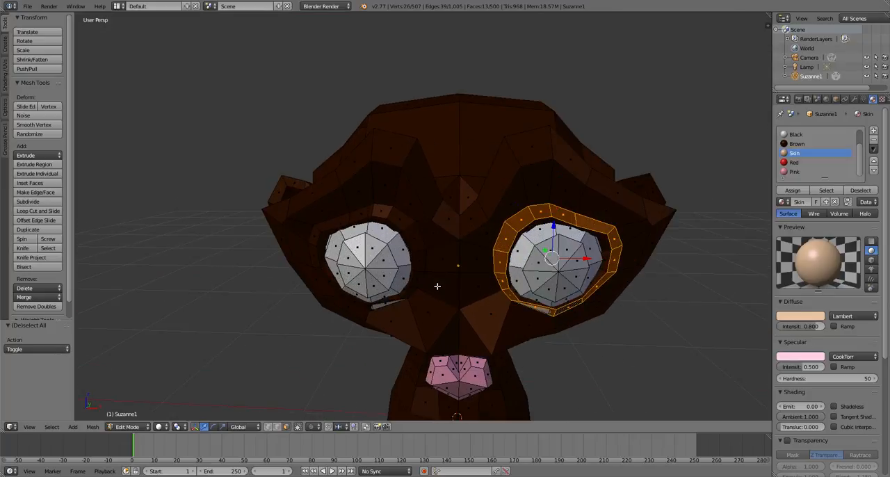
right_click(425, 282, "alt+shift")
scroll(445, 264, "down", 4)
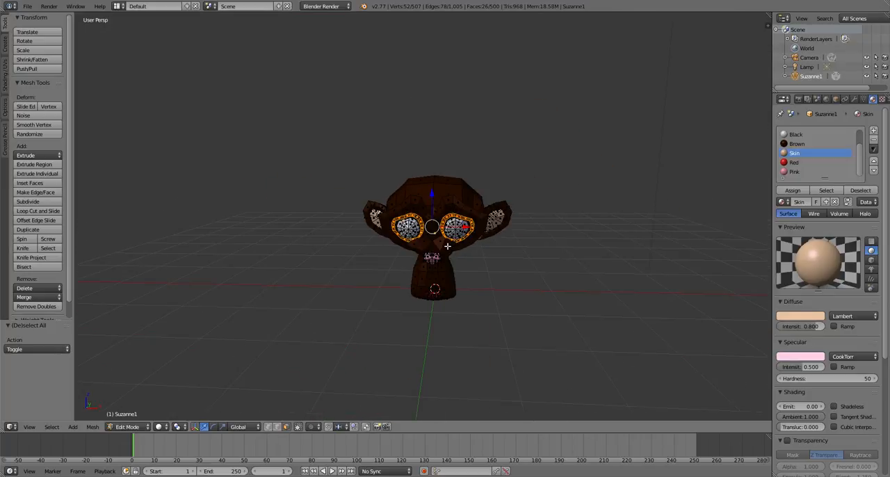
- Show the mesh from the right side in orthographic projection with wireframe display
left_click(34, 427)
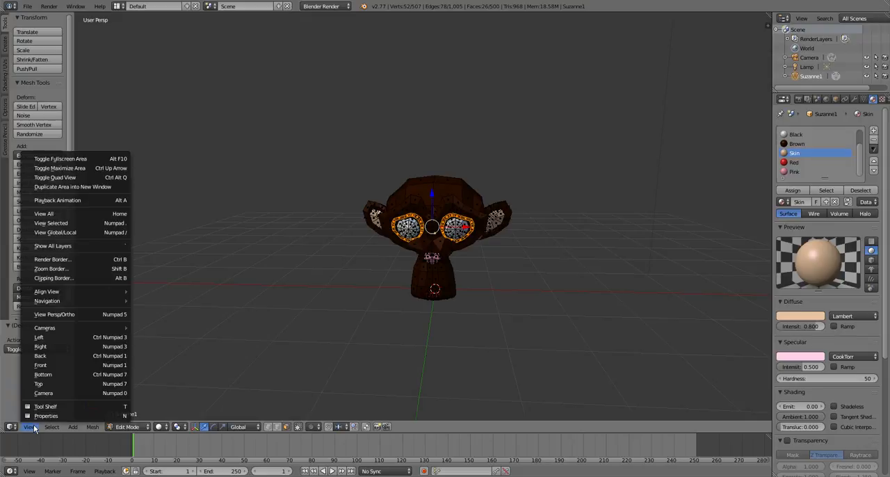
left_click(50, 350)
scroll(324, 265, "up", 3)
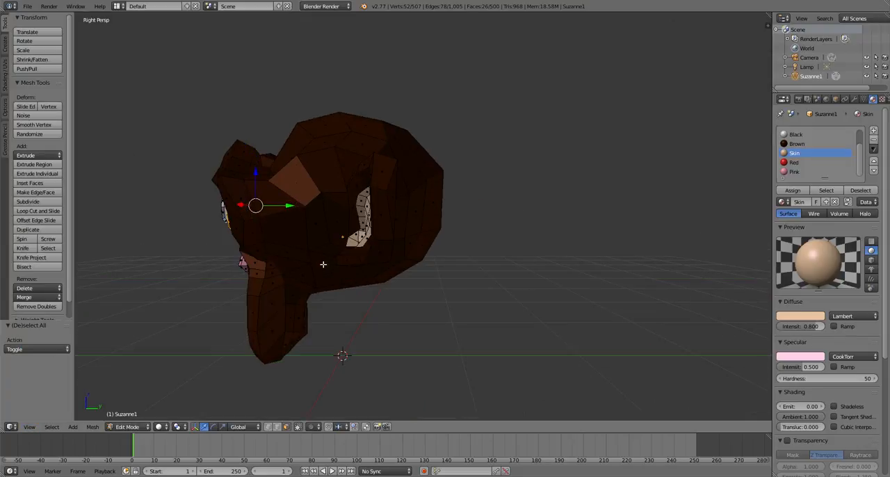
key("KP_5")
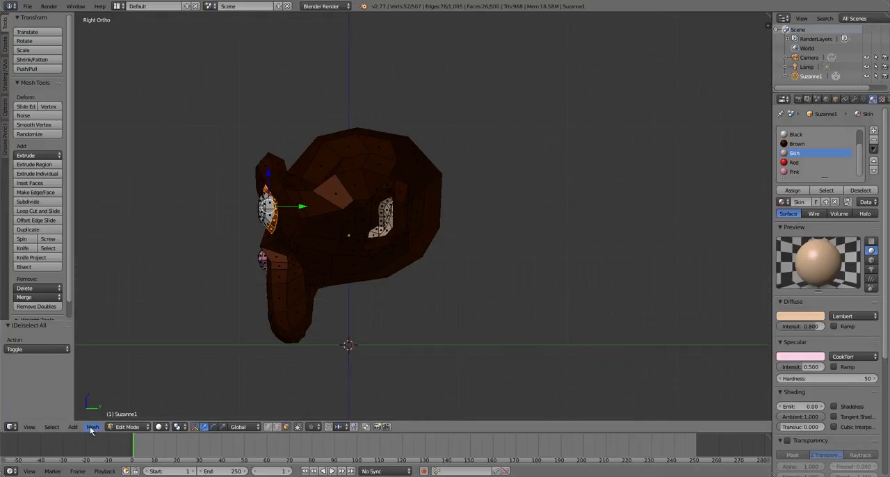
left_click(31, 427)
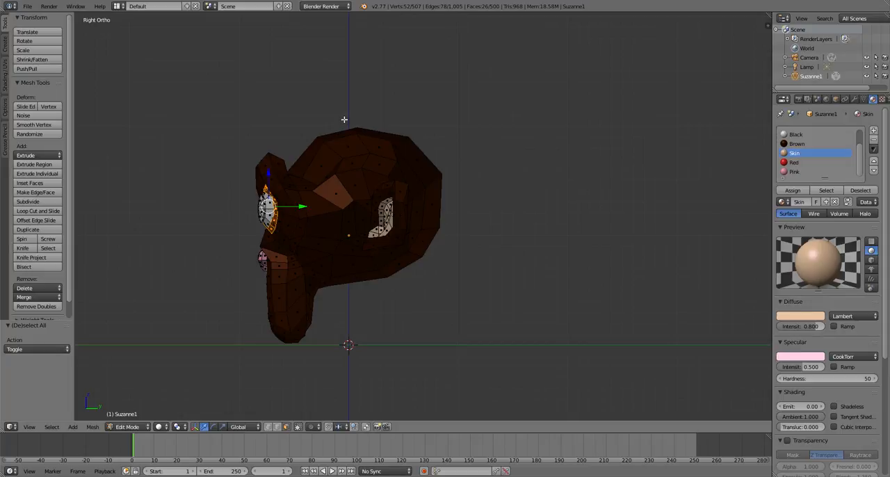
middle_click_drag(453, 309, 550, 344, "shift")
scroll(418, 283, "up", 2)
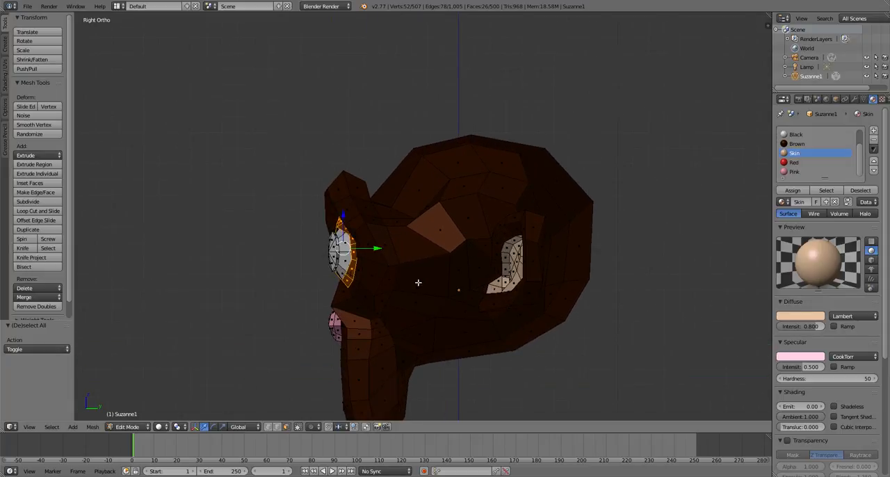
key("z")
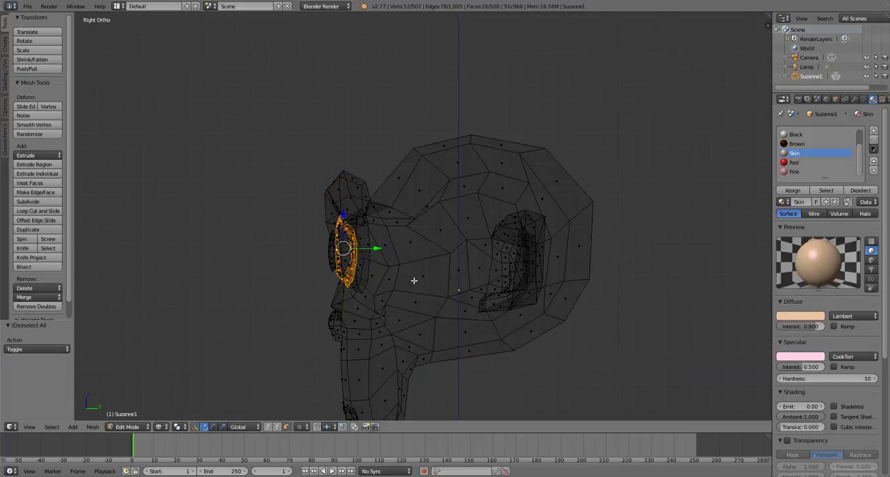
scroll(414, 280, "up", 6)
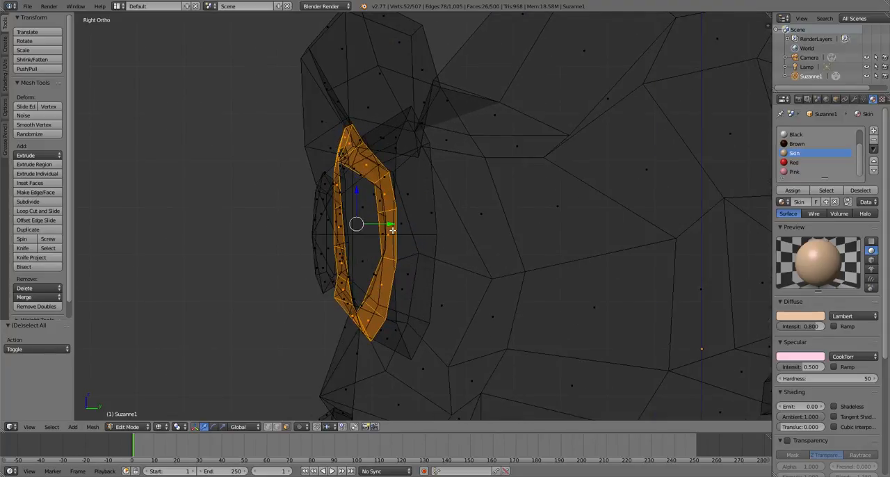
- Shift the selected eye rims by -0.012 along Y, restore the solid display and check the eyes in Object Mode
left_click_drag(393, 231, 386, 230)
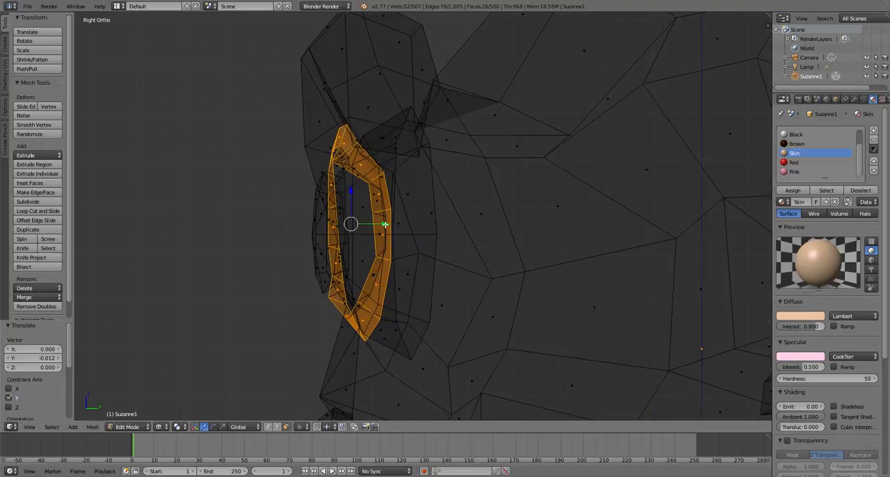
key("z")
scroll(439, 334, "down", 3)
mouse_move(444, 349)
middle_mouse_down()
mouse_move(563, 354)
mouse_move(519, 325)
middle_mouse_up()
key("Tab")
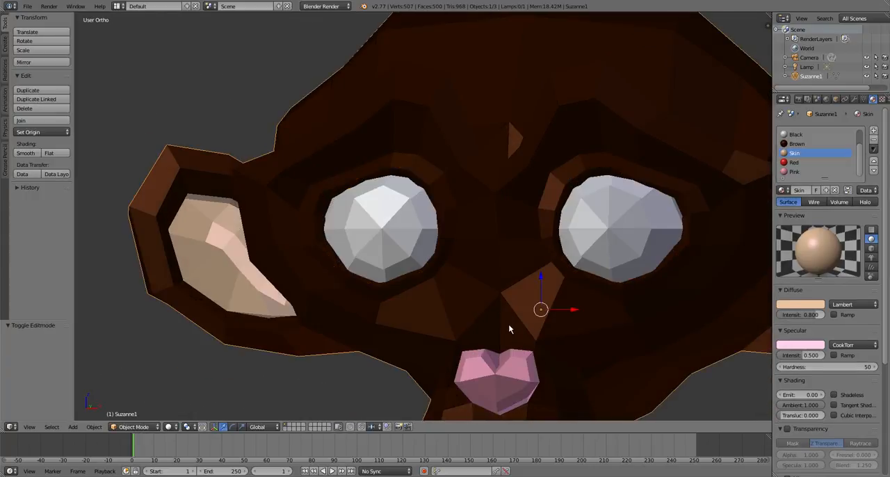
scroll(509, 323, "down", 4)
middle_click_drag(466, 311, 486, 350)
scroll(490, 336, "up", 4)
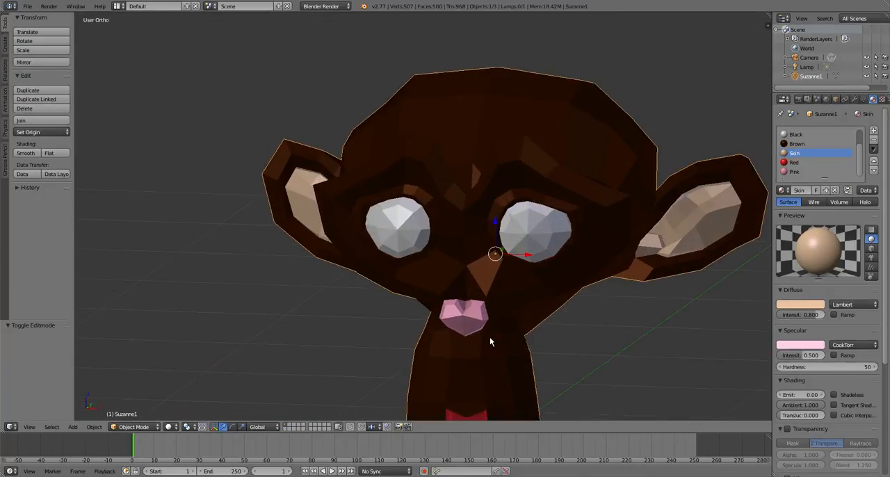
- Return to Edit Mode and select every face of the monkey head
key("Tab")
key("a")
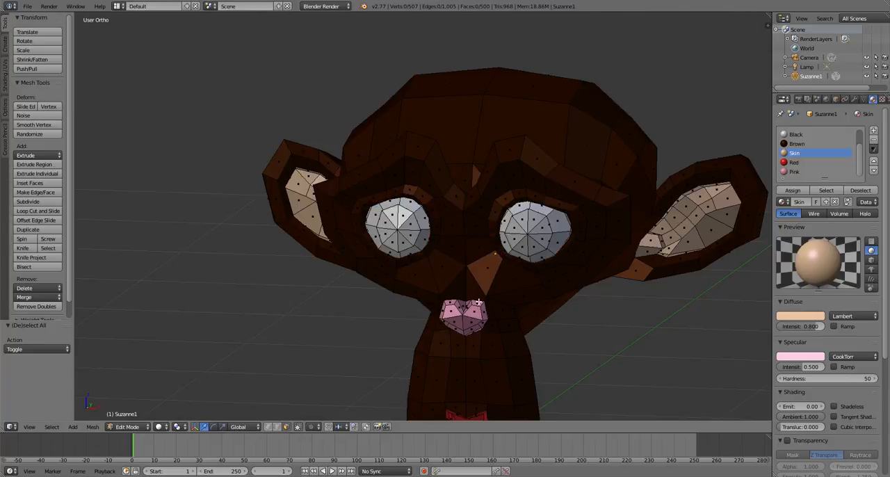
key("a")
key("s")
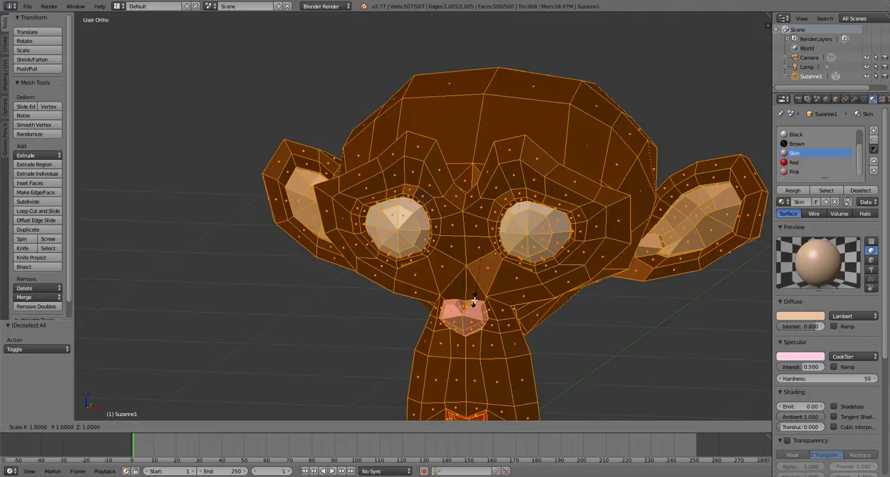
left_click(487, 293)
key("ctrl+z")
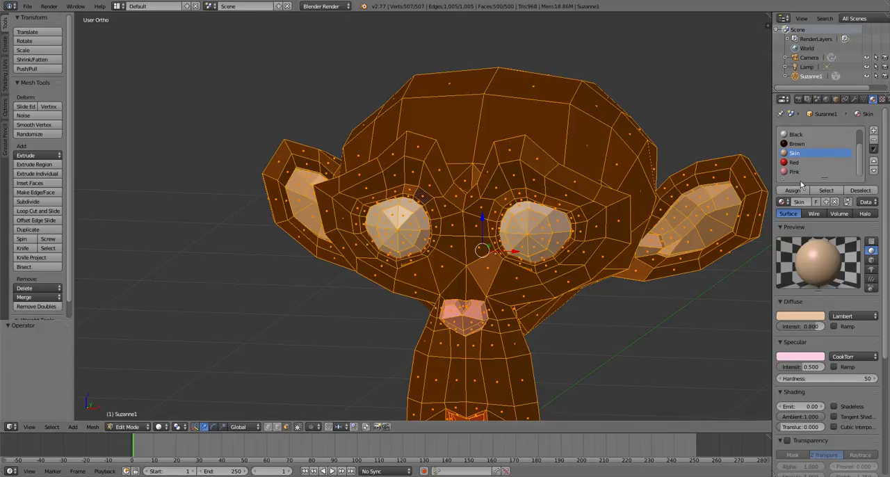
- Apply Shade Smooth to all the selected faces and return to Object Mode
key("w")
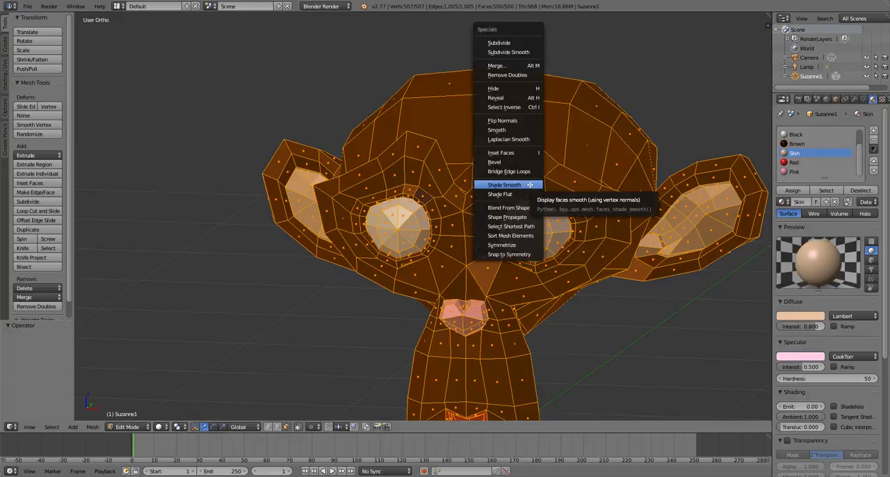
left_click(530, 185)
key("Tab")
scroll(494, 199, "down", 5)
middle_click_drag(495, 199, 329, 256)
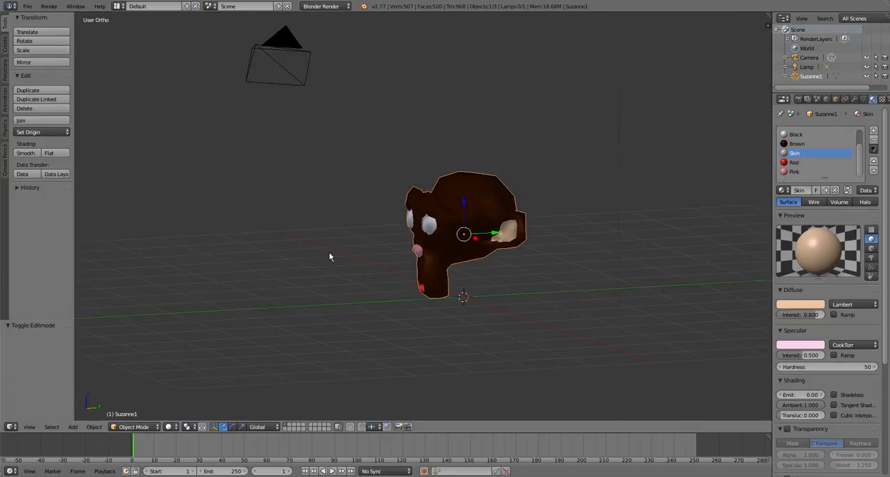
- Isolate both eyeballs in Edit Mode by selecting their linked faces and hiding everything else, then deselect them
scroll(455, 250, "up", 8)
key("Tab")
key("a")
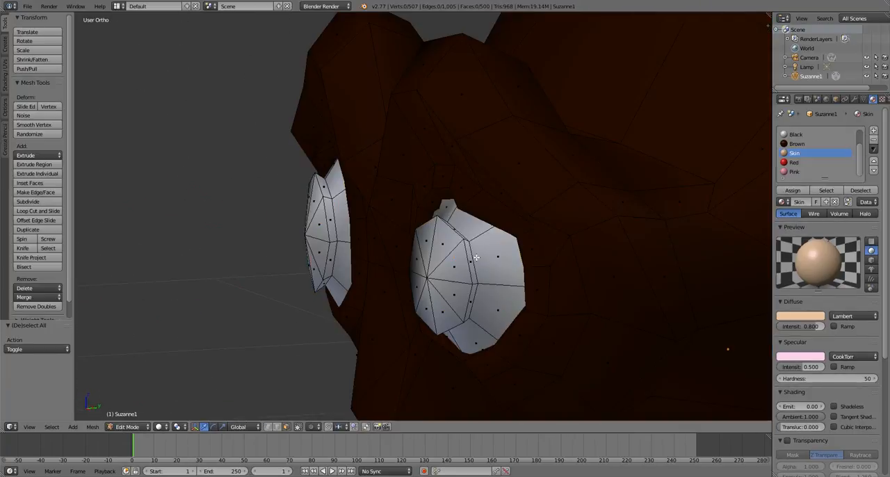
key("l")
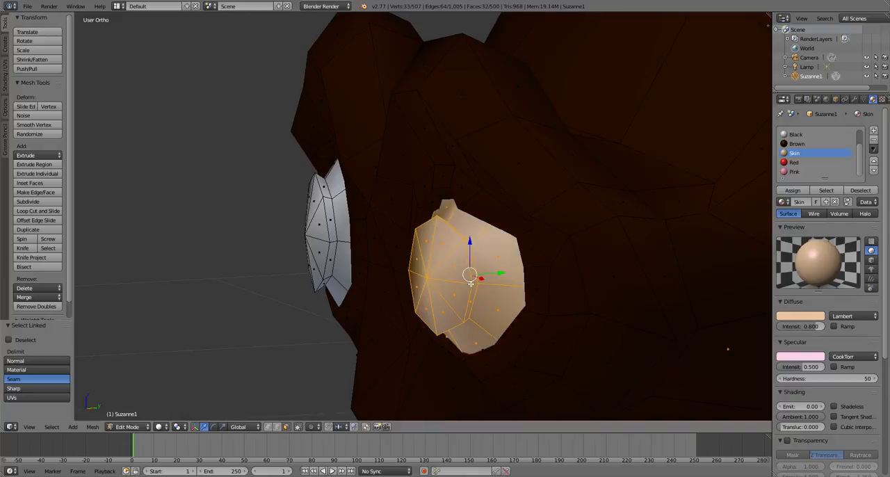
key("l")
key("shift+h")
scroll(329, 232, "down", 2)
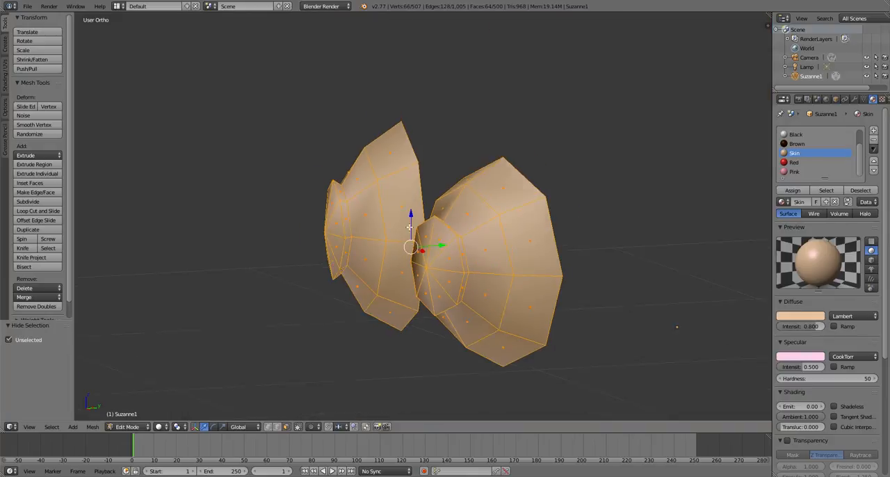
key("a")
scroll(489, 268, "up", 2)
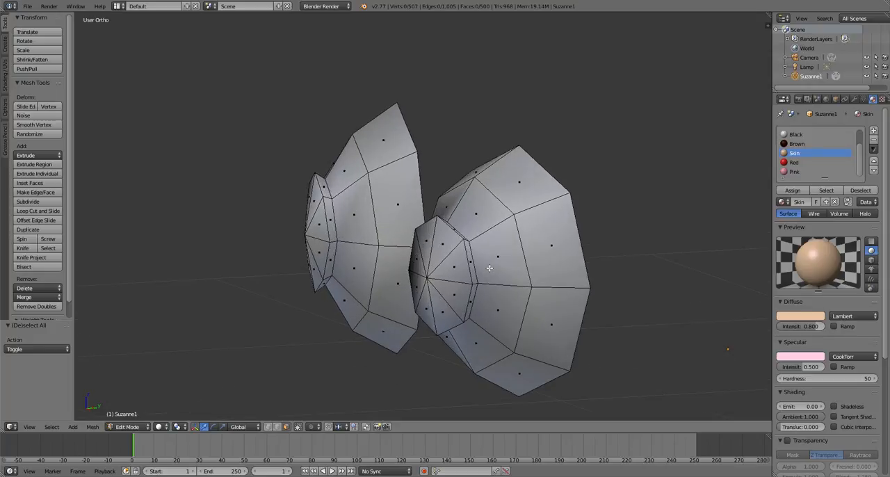
middle_click_drag(490, 268, 375, 288, "shift")
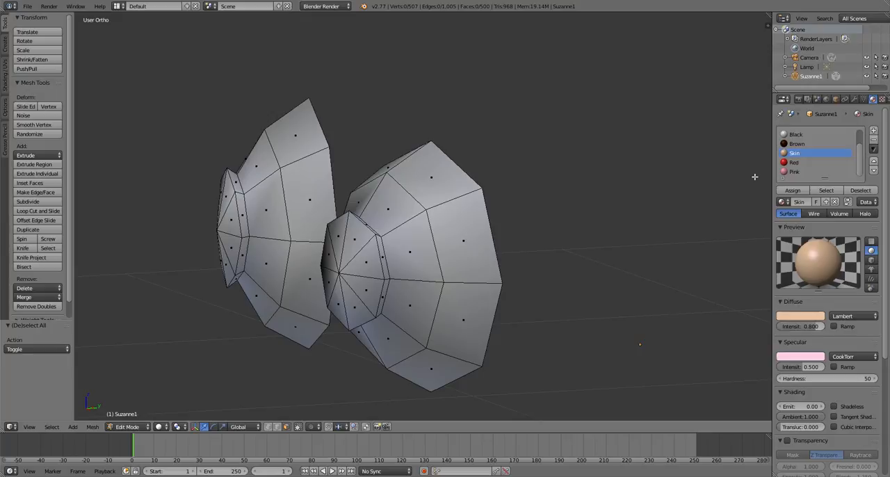
- Select the face loop between the outer ring and the central cap on both eyeballs and hide these faces
right_click(397, 224, "alt")
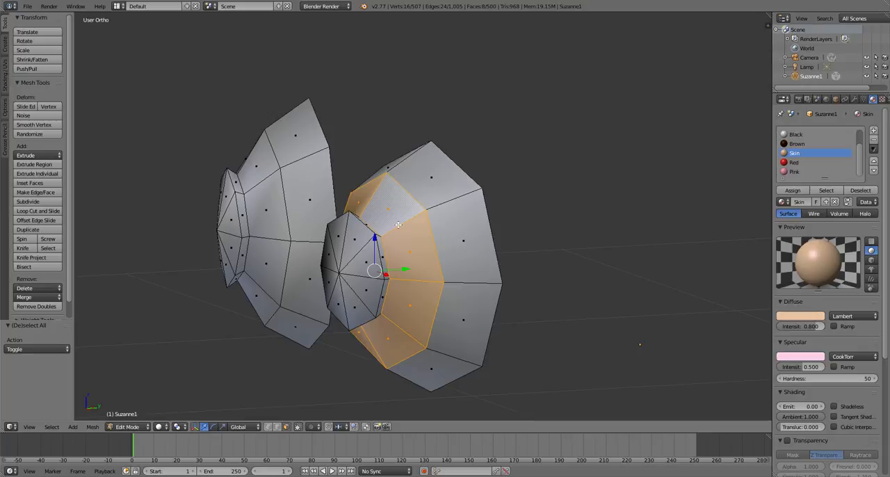
right_click(256, 184, "alt+shift")
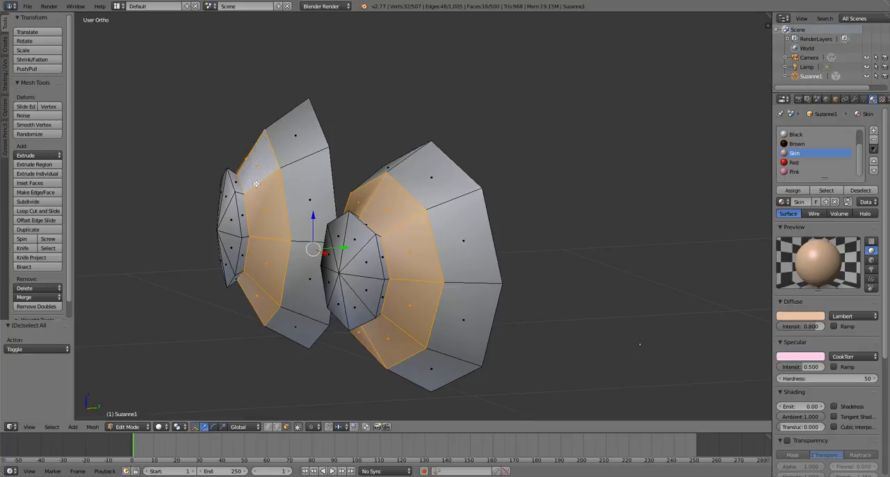
key("h")
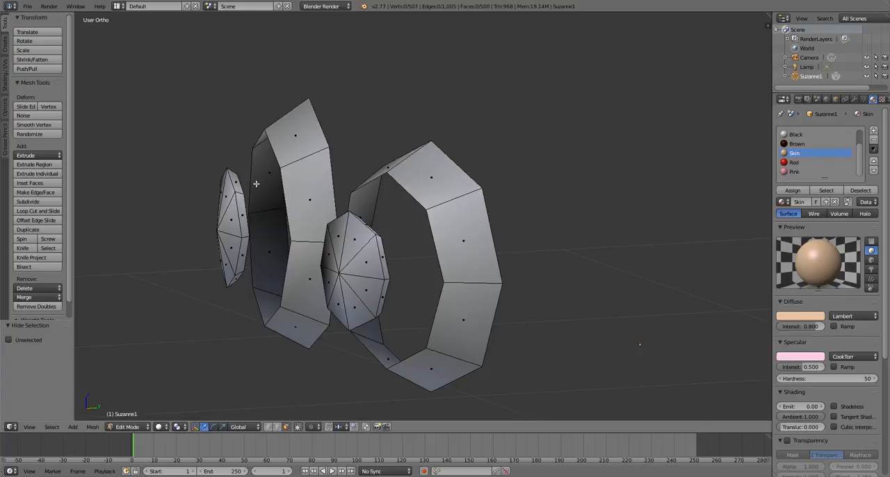
middle_click_drag(256, 183, 539, 297)
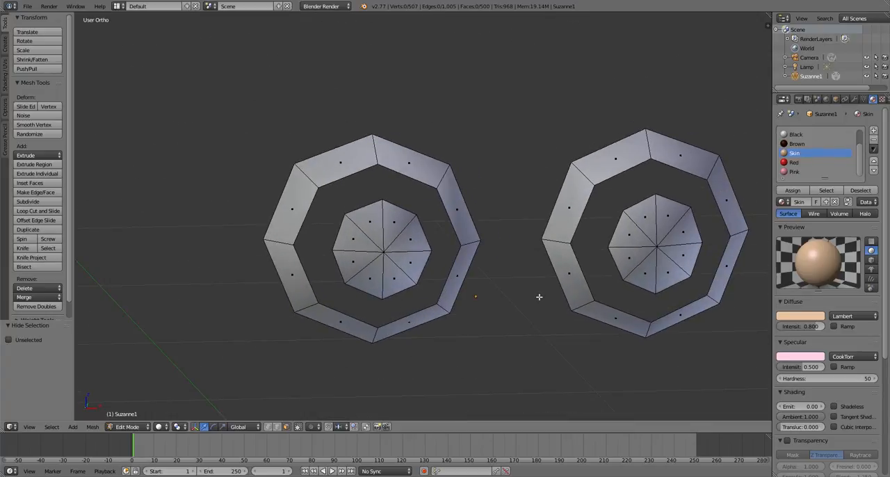
- Select the eight triangular faces of the central cap on each eyeball
right_click(376, 243)
key("a")
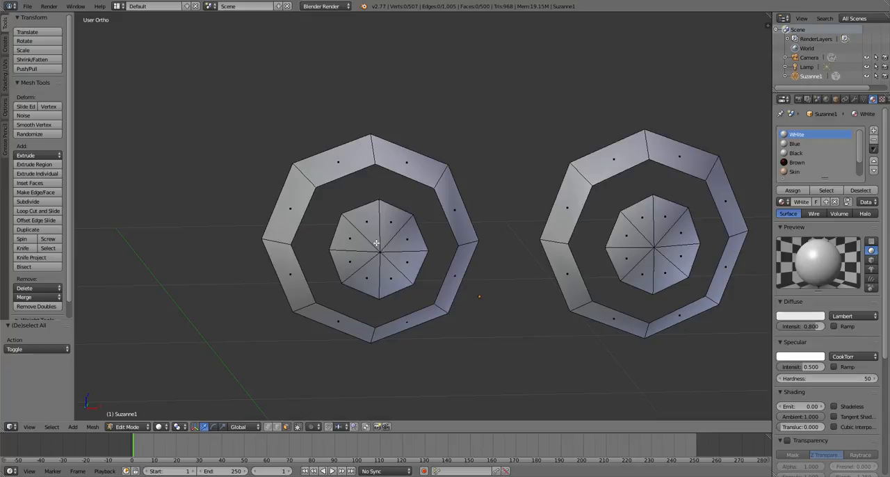
key("b")
left_click_drag(375, 243, 392, 261)
key("b")
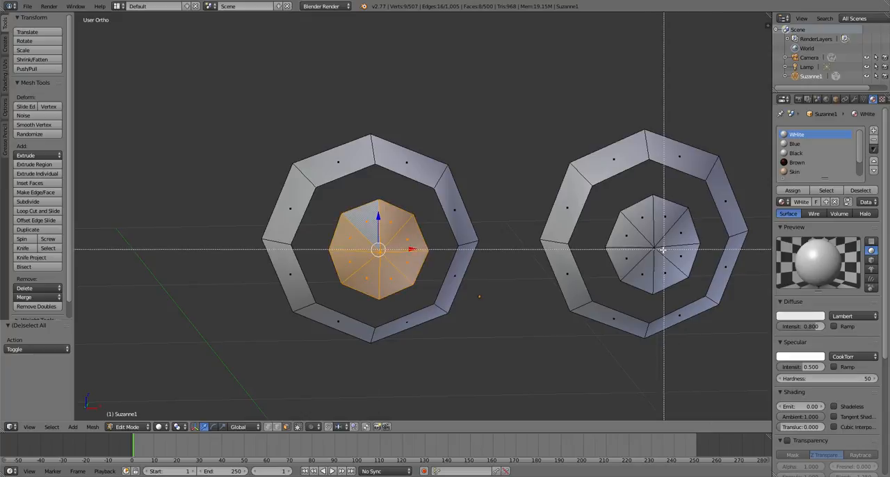
mouse_move(664, 249)
left_mouse_down()
mouse_move(651, 243)
mouse_move(663, 253)
left_mouse_up()
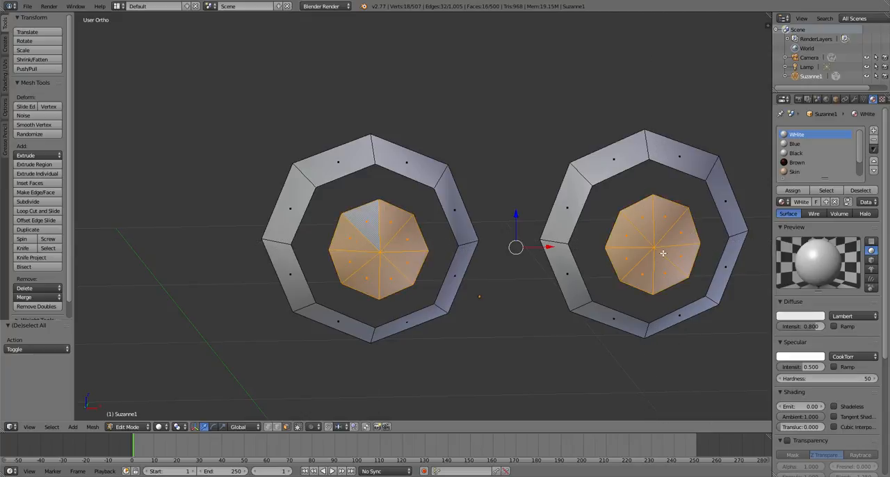
- Extrude the central caps of both eyeballs in place without moving them
scroll(662, 254, "down", 4)
middle_click_drag(638, 272, 560, 299)
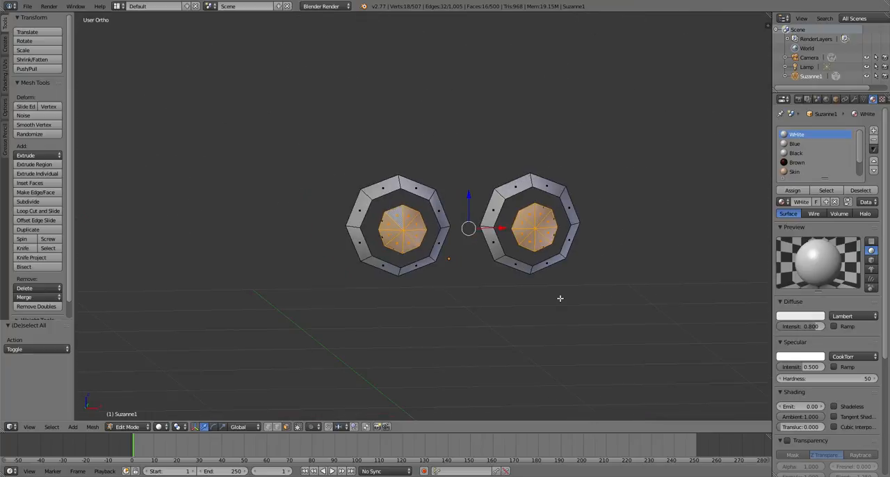
key("e")
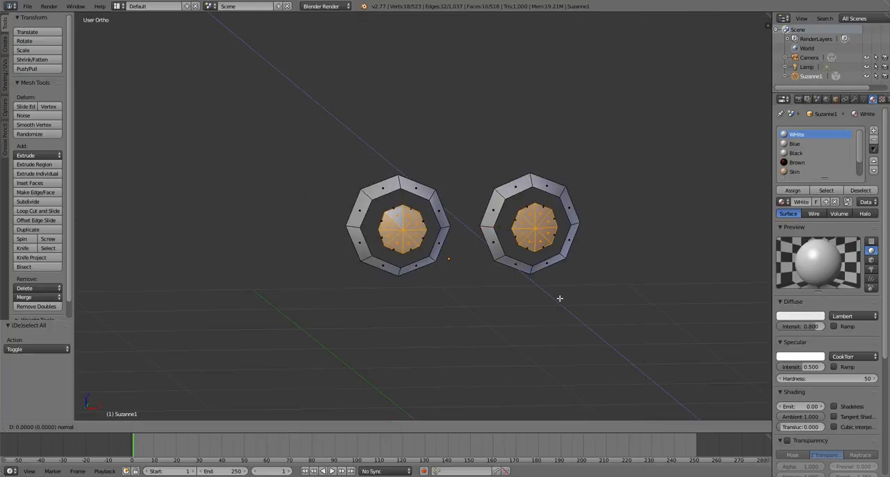
right_click(560, 298)
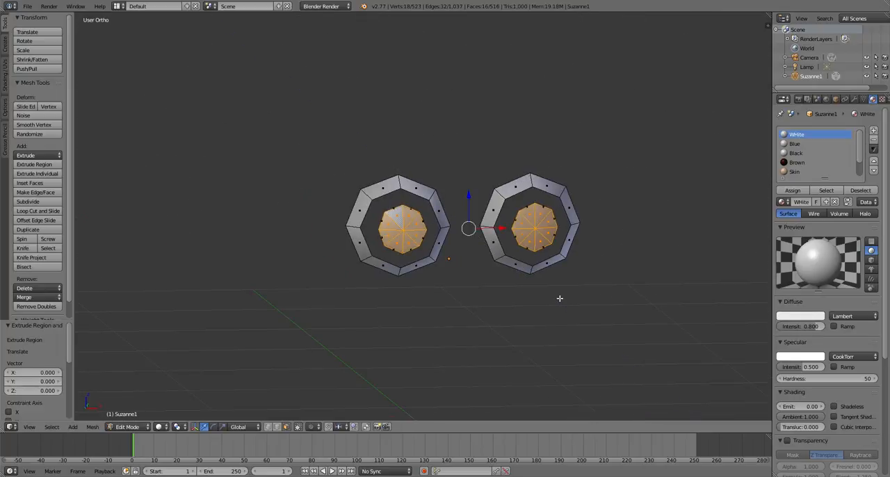
- Select only the extruded central faces of the left-hand eyeball and scale them to 0.5
scroll(560, 298, "up", 6)
key("a")
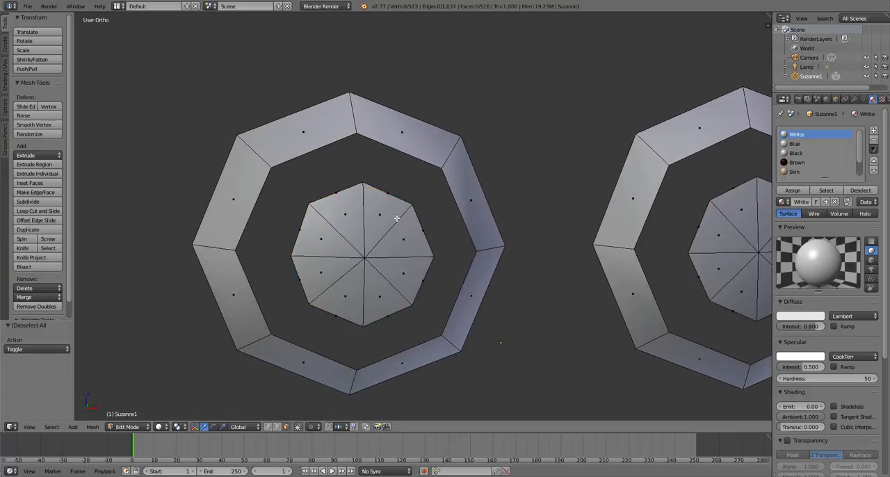
key("b")
left_click_drag(358, 251, 377, 265)
key("s")
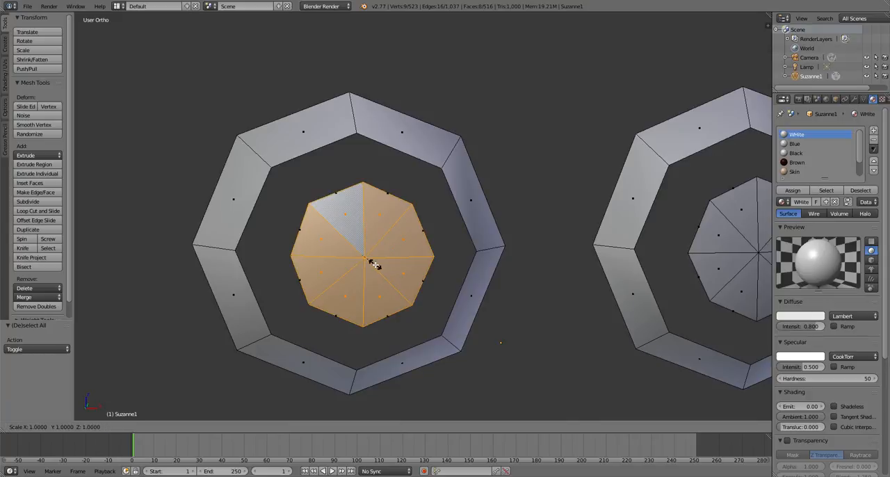
type(".5")
key("Return")
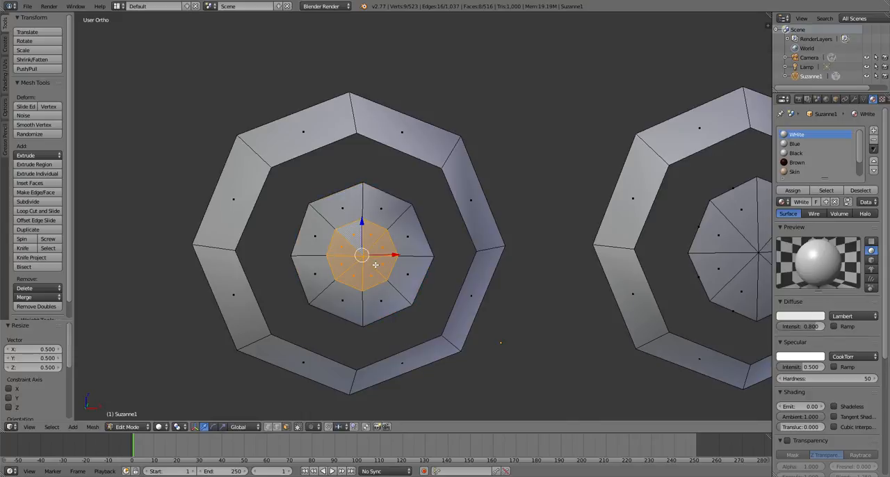
- Select only the extruded central faces of the right-hand eyeball and scale them to 0.5
scroll(659, 240, "down", 2)
key("a")
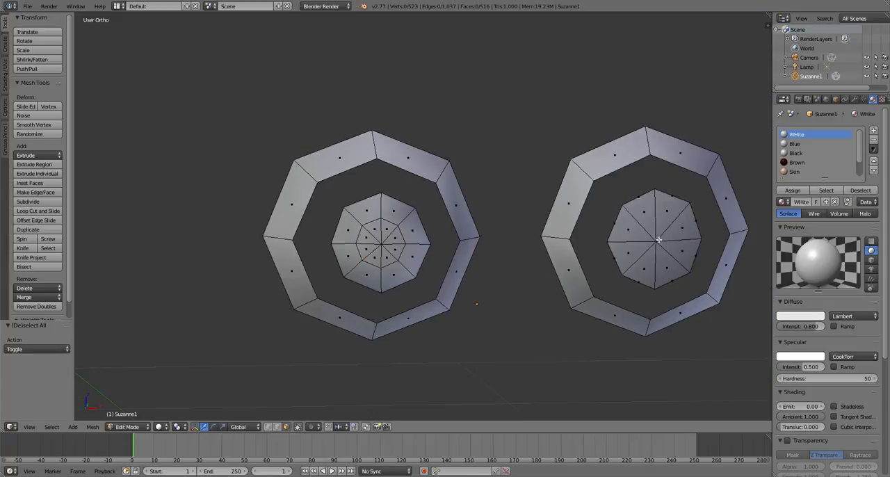
key("b")
left_click_drag(649, 235, 665, 248)
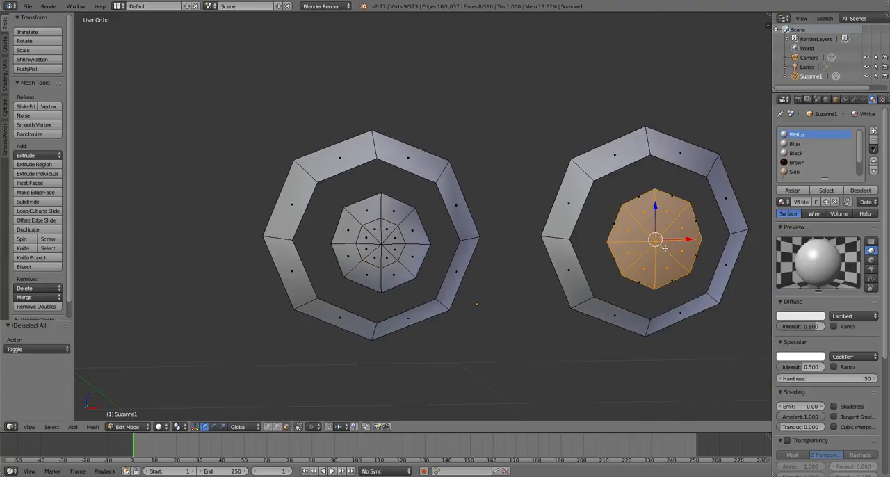
type("s.5")
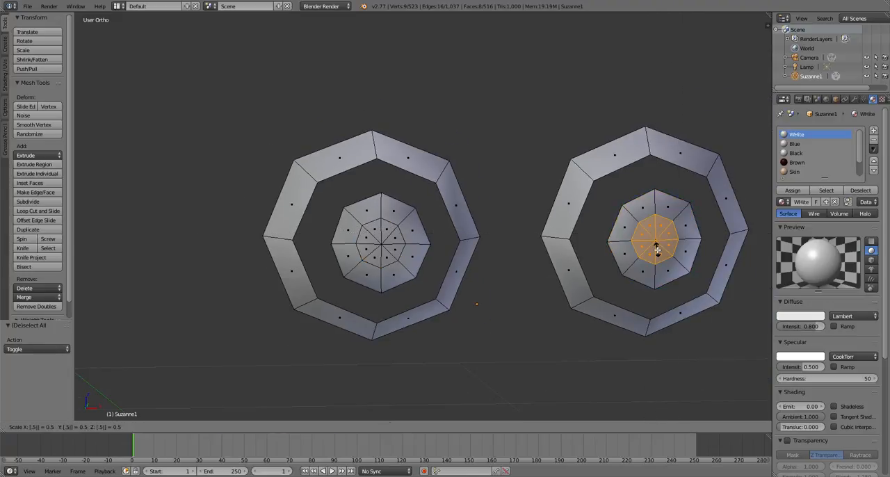
key("Return")
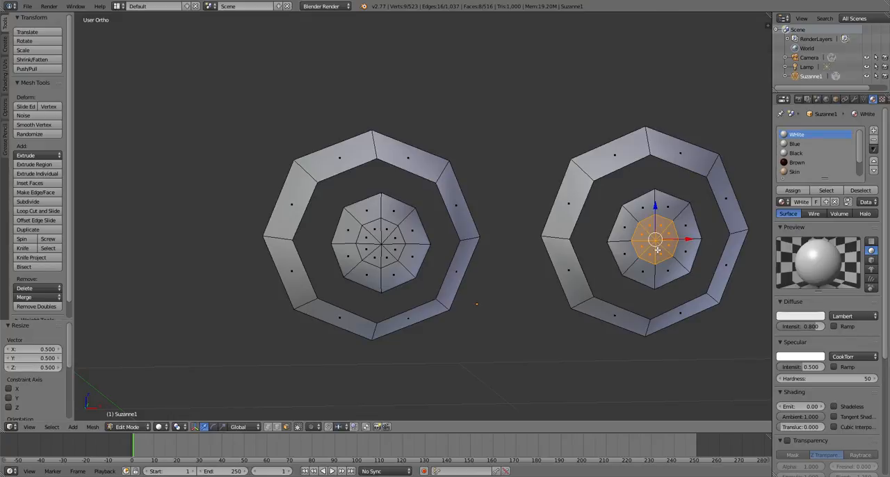
- Select the scaled central faces of both eyeballs and move them -0.019 along Y, out of the front of the eyes
key("b")
left_click_drag(372, 235, 395, 253)
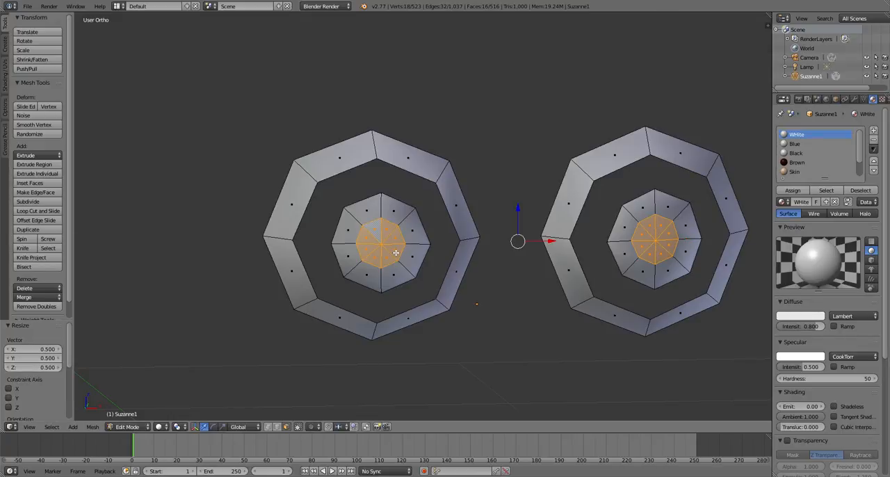
left_click(37, 426)
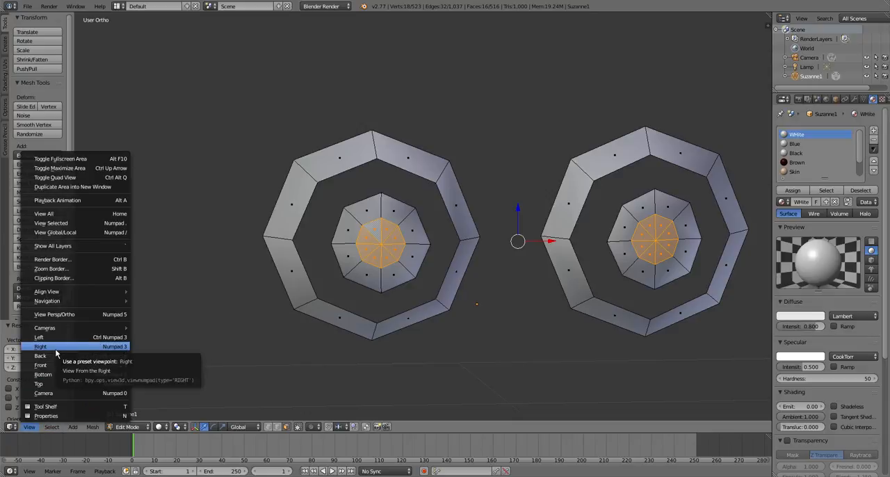
left_click(40, 347)
scroll(236, 234, "up", 3)
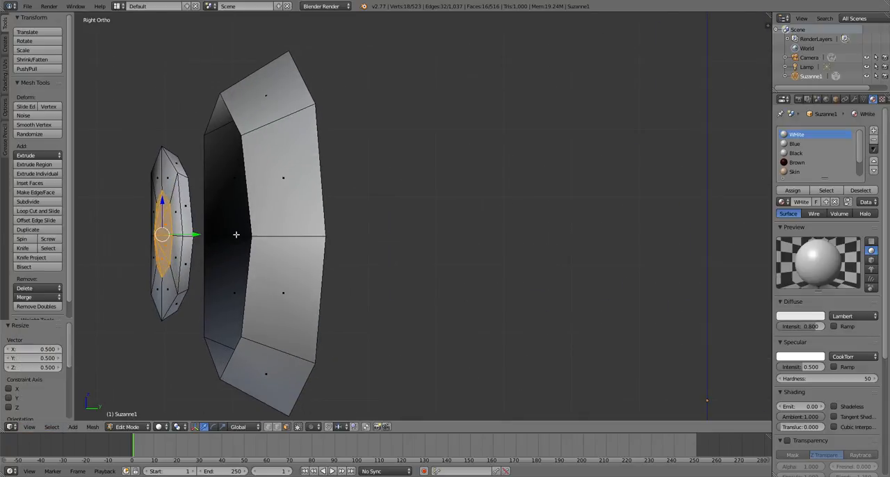
key("z")
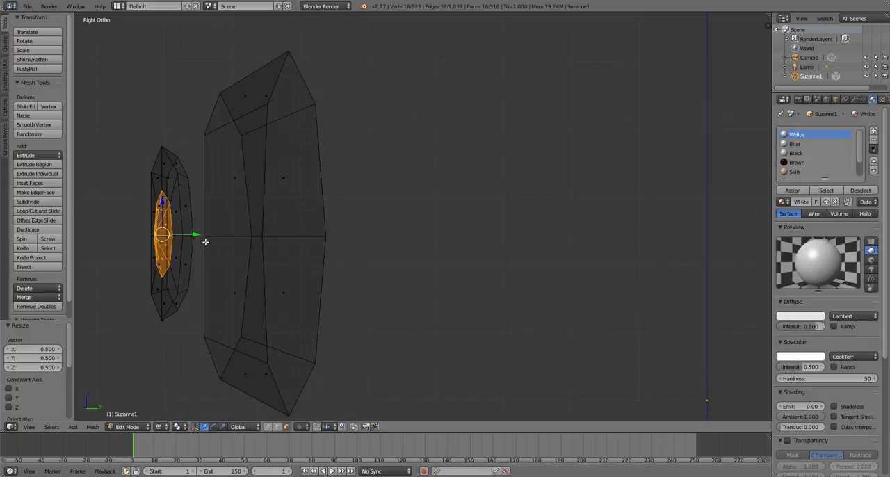
key("g")
key("y")
left_click(181, 236)
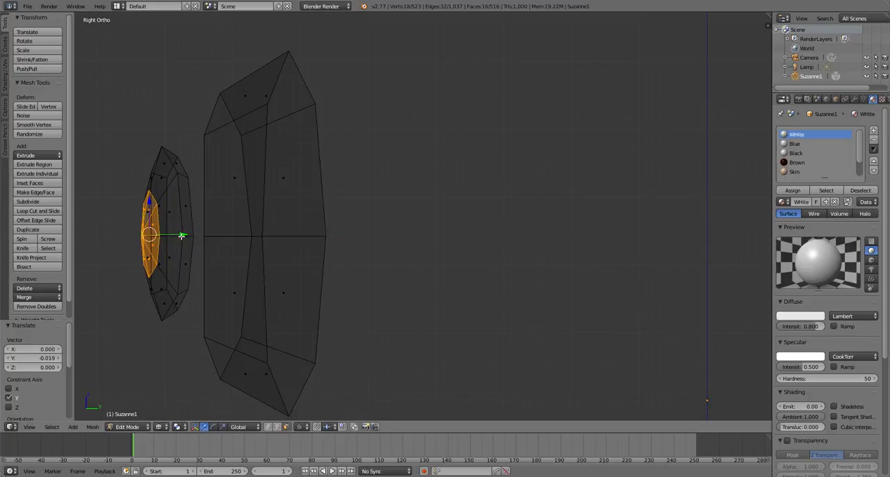
- Set the Black material's diffuse colour to black and its specular shader model to WardIso
left_click(797, 153)
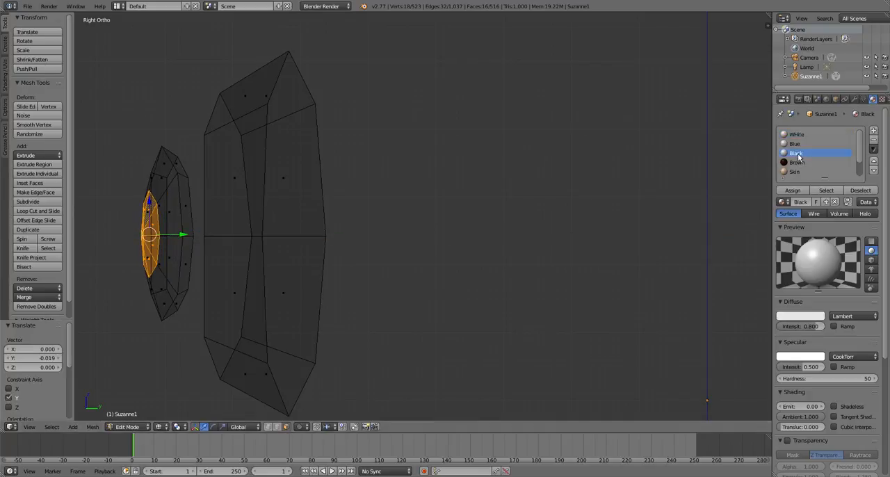
left_click(806, 317)
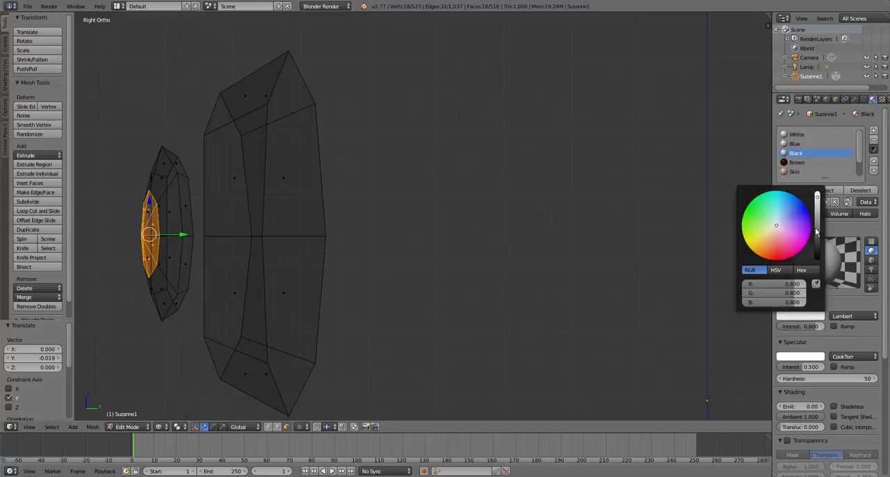
left_click_drag(819, 231, 822, 264)
left_click(850, 356)
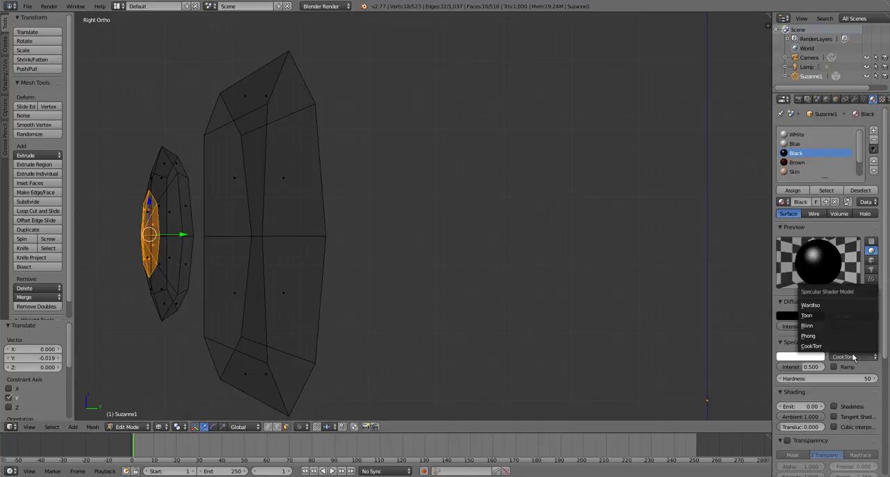
left_click(830, 306)
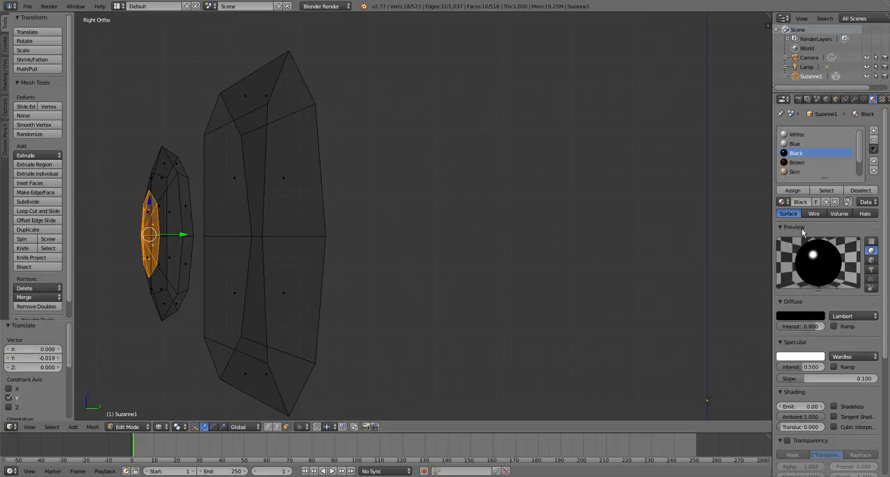
- Assign the Black material to the selected central faces of both eyeballs
left_click(793, 191)
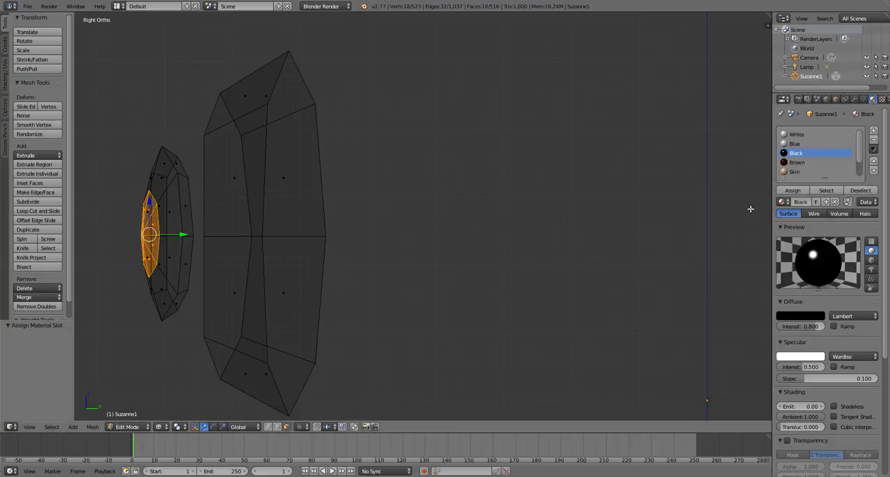
key("Tab")
key("Tab")
- Hide the black central faces and select the linked ring of faces around them on both eyeballs
scroll(170, 237, "down", 2)
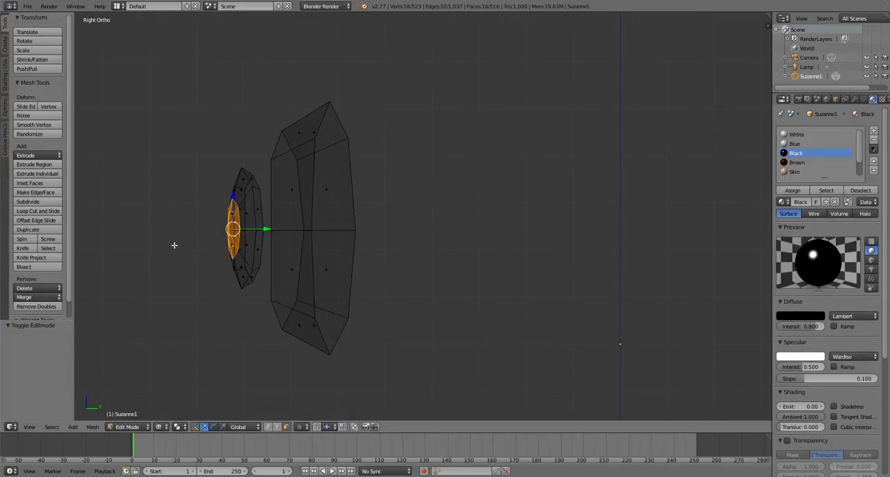
key("h")
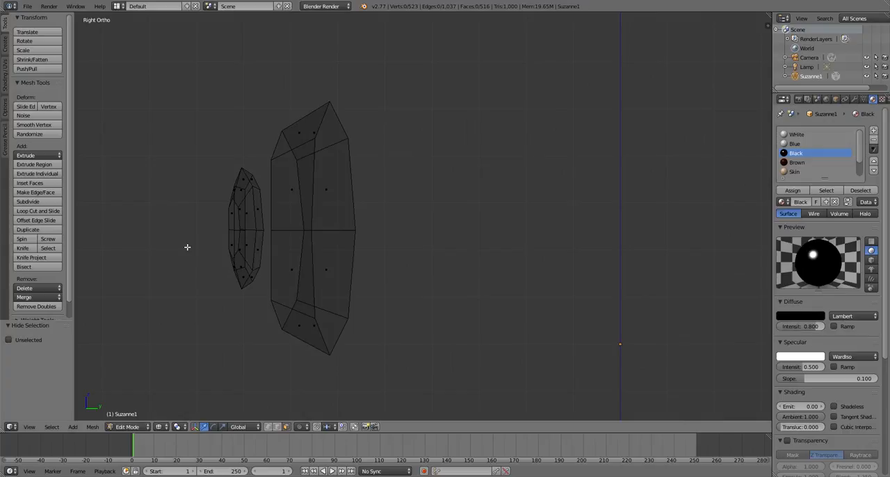
key("l")
scroll(252, 250, "down", 6)
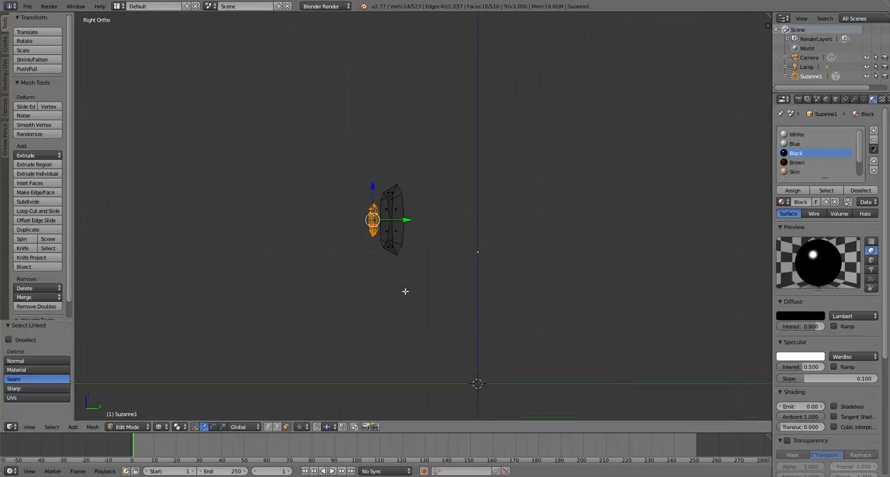
middle_click_drag(405, 291, 480, 317)
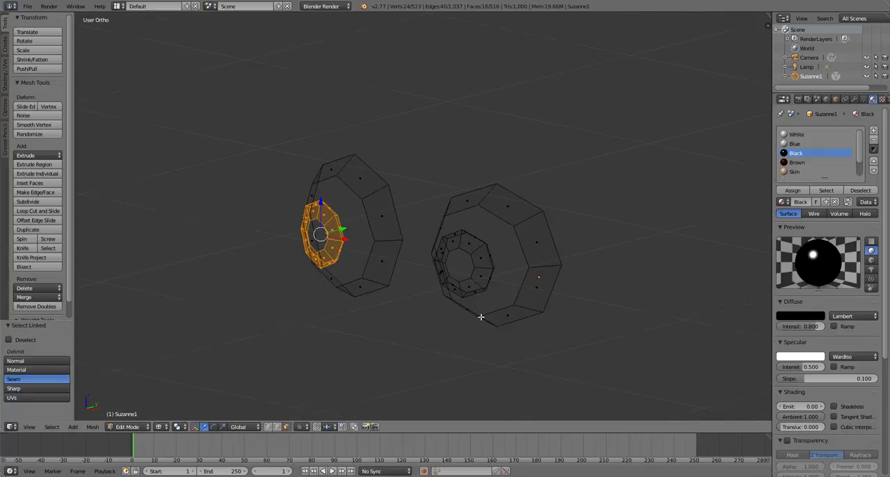
scroll(487, 271, "up", 2)
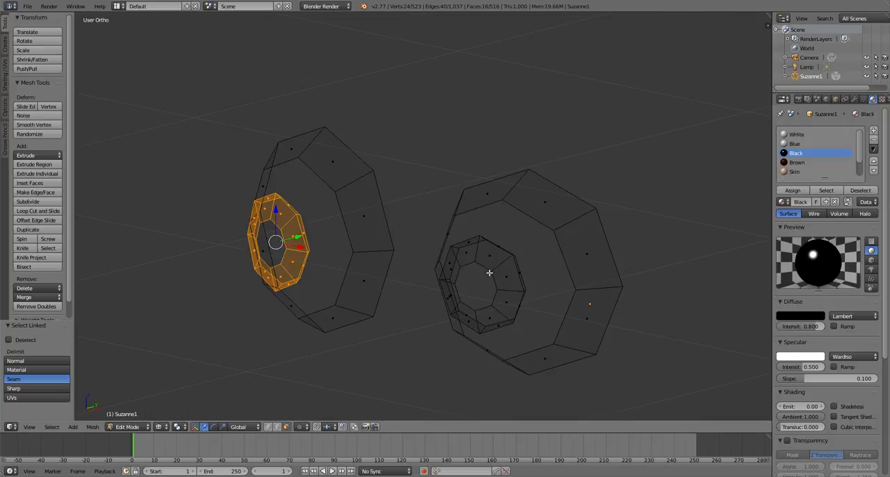
key("l")
scroll(511, 282, "down", 4)
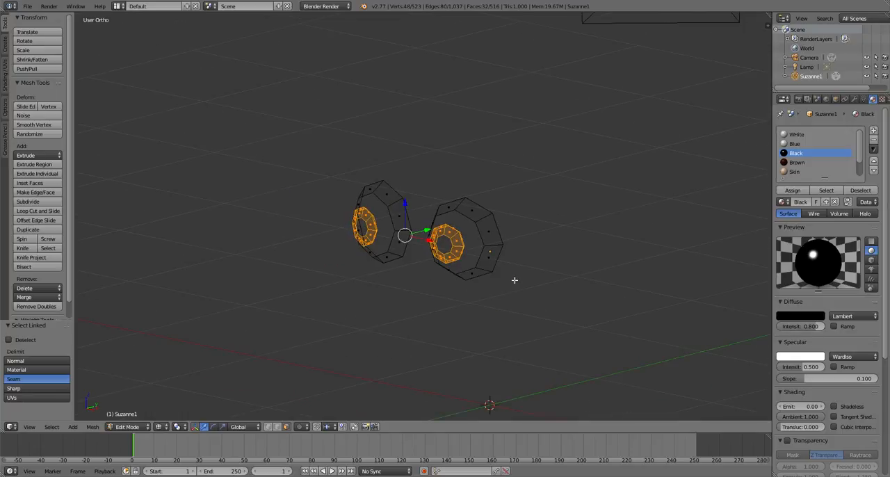
scroll(514, 281, "up", 2)
- Set the Blue material's specular shader model to WardIso and enable its mirror reflection with a reflectivity of 0.25
left_click(810, 143)
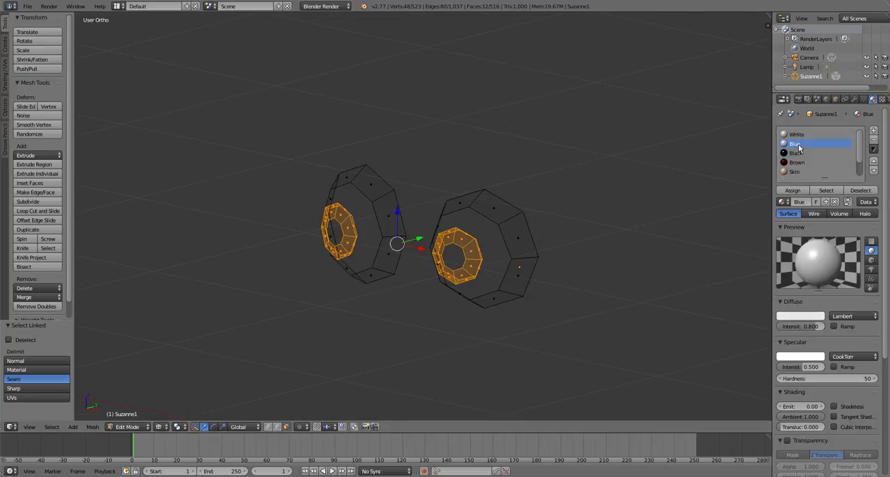
left_click(860, 358)
left_click(839, 306)
scroll(822, 389, "down", 3)
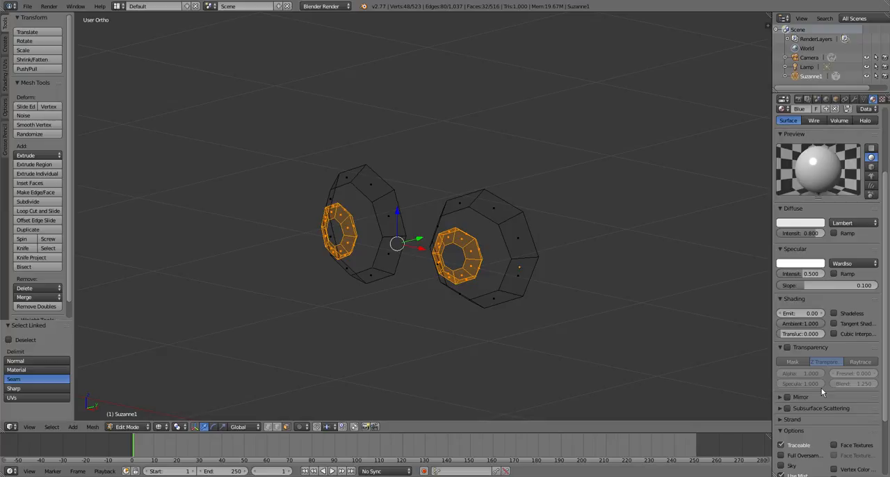
left_click(783, 396)
left_click(787, 395)
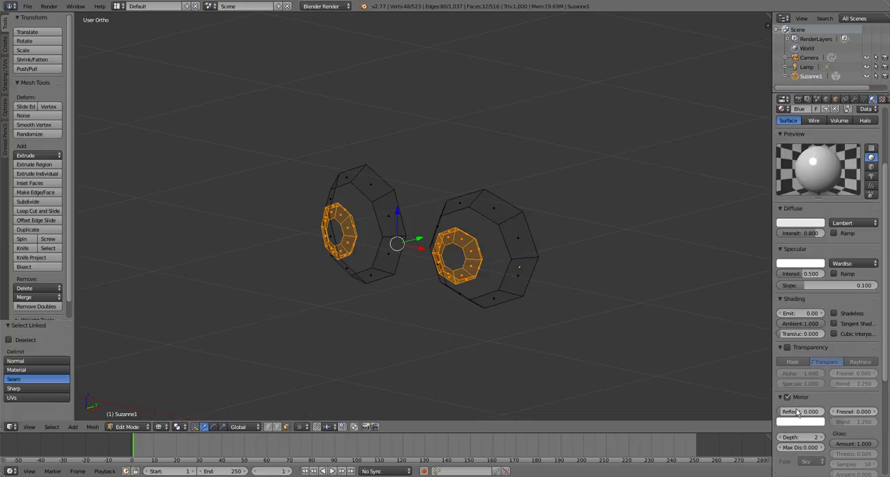
key("BackSpace")
type(".25")
key("Return")
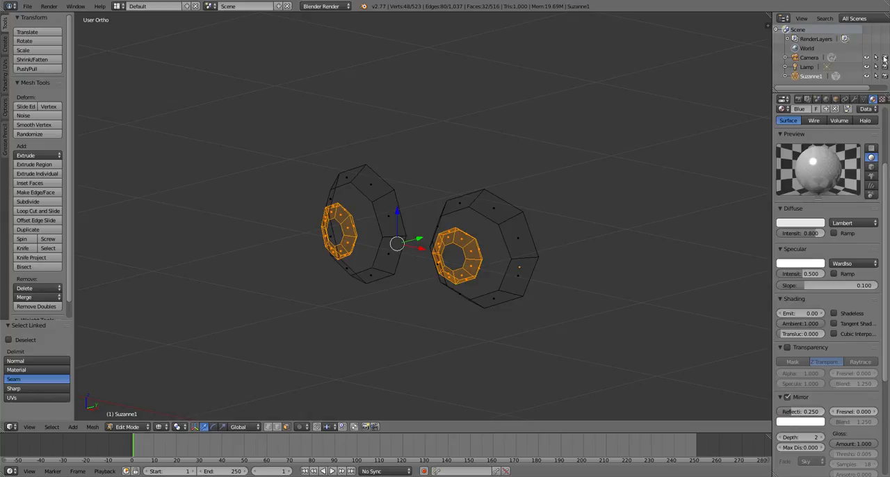
- Change the Blue material's diffuse colour to light blue and assign it to the selected rings of both eyeballs
scroll(828, 209, "up", 4)
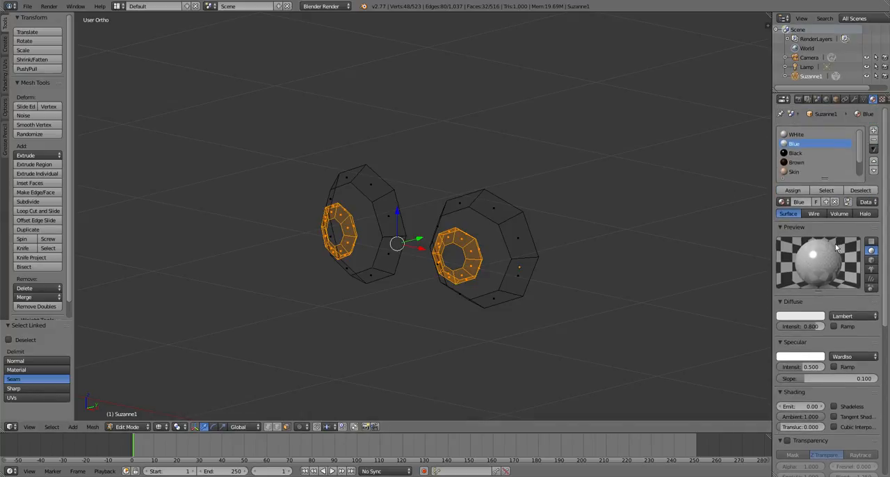
left_click(811, 319)
left_click(784, 209)
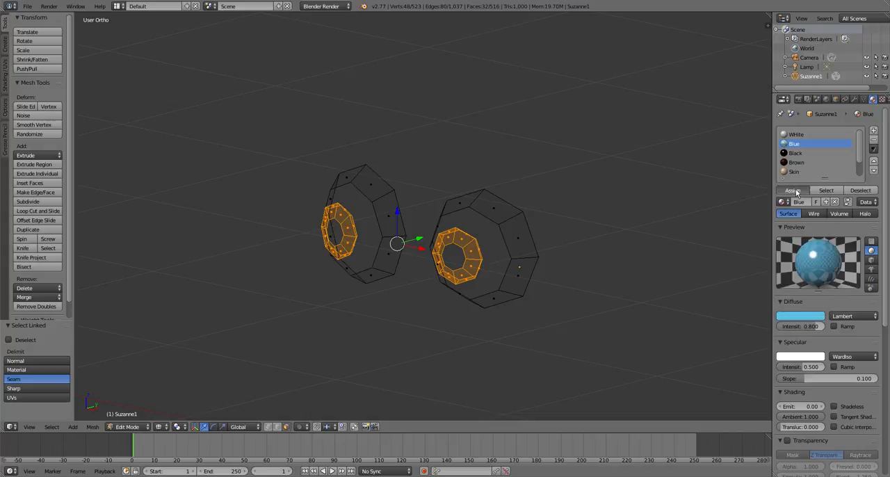
left_click(793, 190)
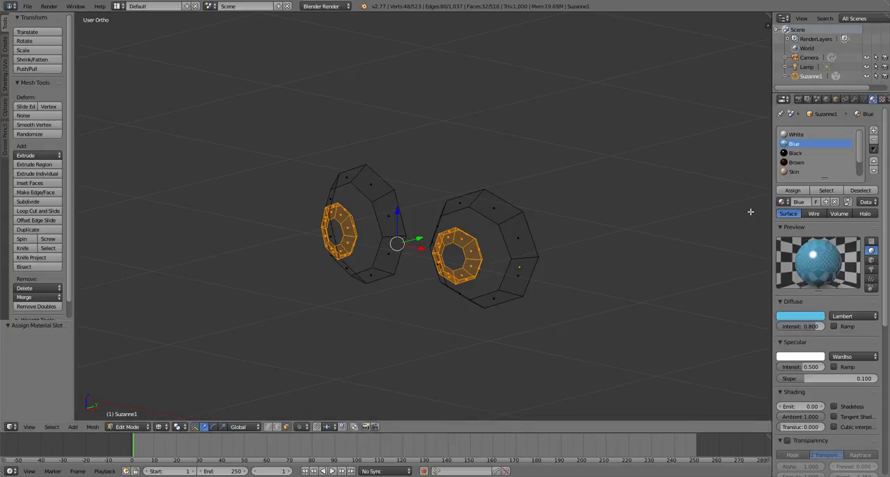
- Reveal all hidden faces in solid shading and select only the black pupil faces of both eyes
key("alt+h")
key("a")
scroll(455, 272, "up", 4)
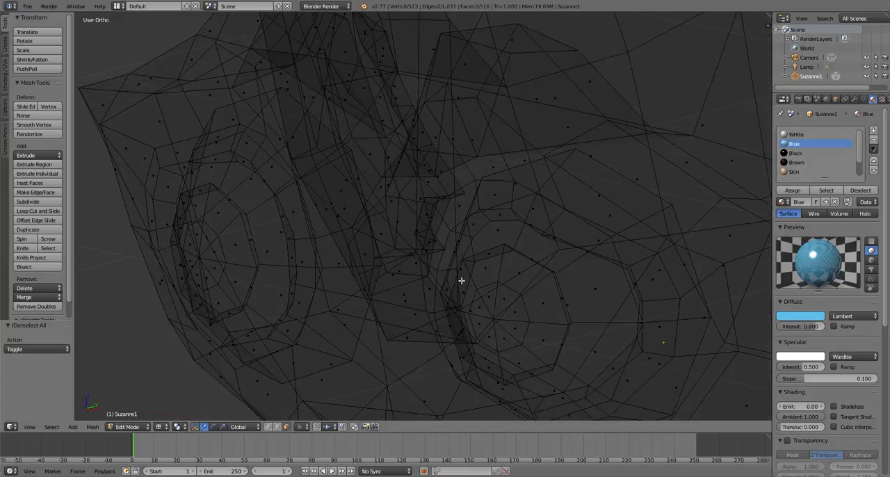
key("z")
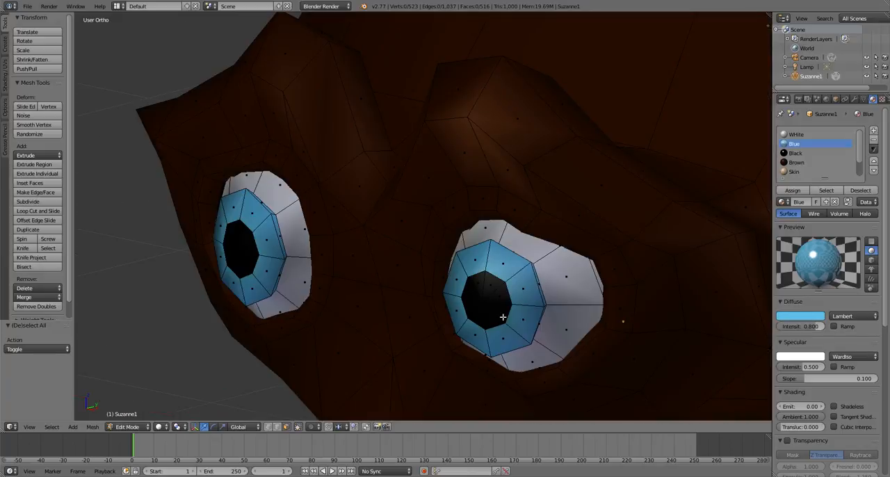
key("l")
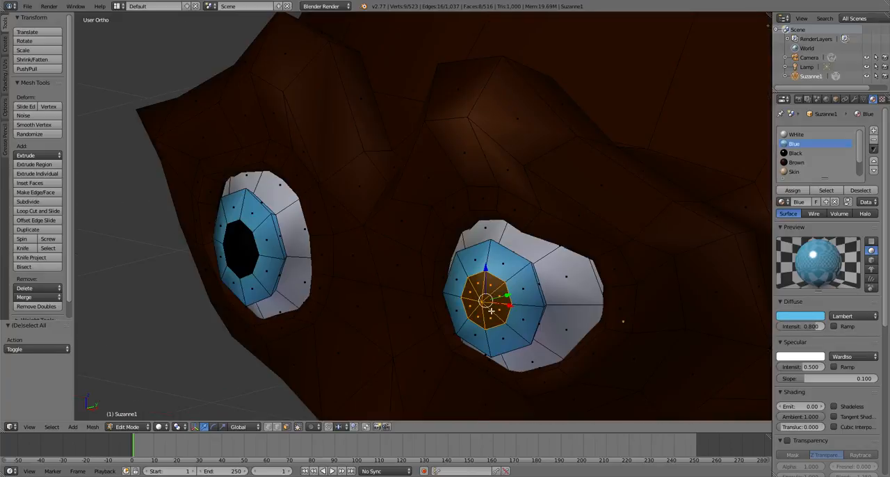
key("b")
left_click_drag(231, 245, 243, 254)
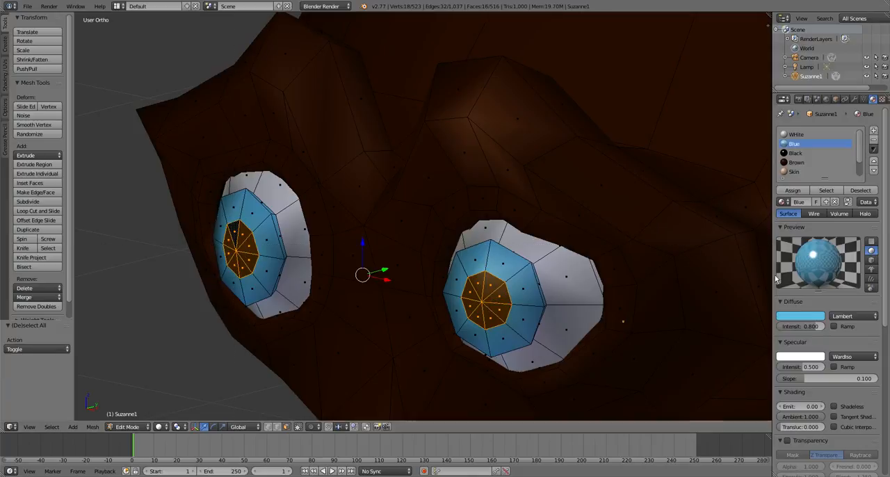
- Enable mirror reflection on the Black material with a reflectivity of 0.25
left_click(806, 153)
scroll(813, 256, "down", 5)
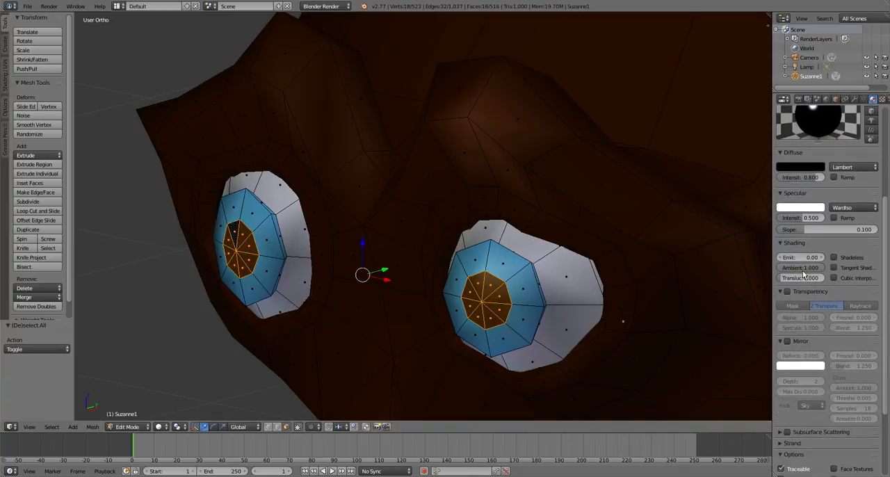
scroll(808, 313, "down", 1)
left_click(788, 322)
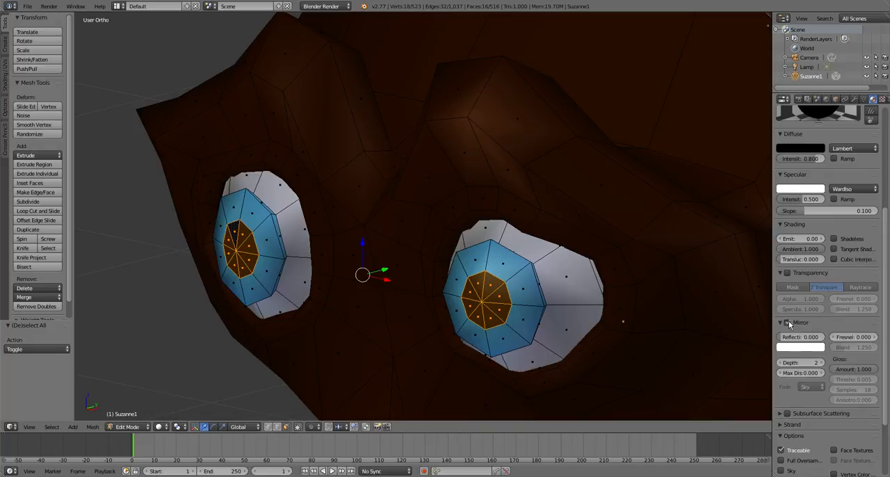
left_click(798, 337)
key("BackSpace")
type(".25")
key("Return")
- Set the Black material's mirror Fresnel to 3.000 and its Blend to about 0.781
scroll(807, 300, "down", 3)
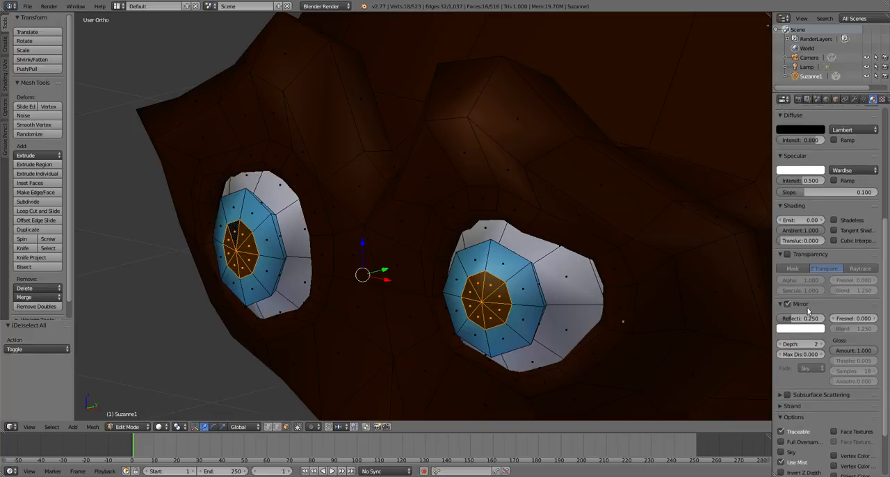
scroll(807, 300, "up", 8)
scroll(839, 286, "down", 6)
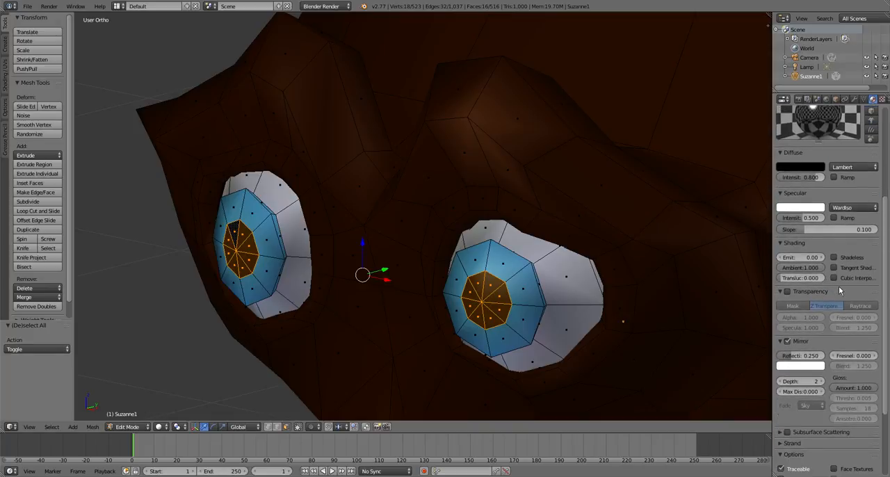
mouse_move(862, 355)
left_mouse_down()
mouse_move(882, 355)
mouse_move(863, 355)
left_mouse_up()
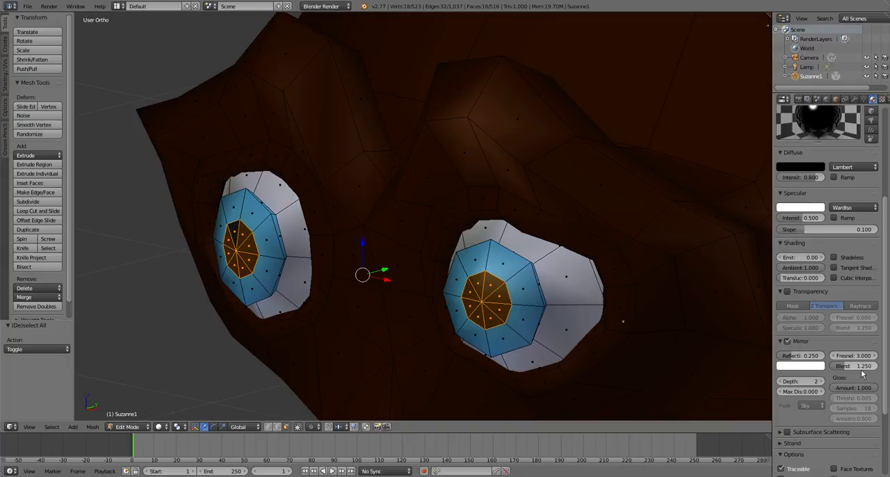
mouse_move(861, 370)
left_mouse_down()
mouse_move(844, 370)
mouse_move(852, 365)
left_mouse_up()
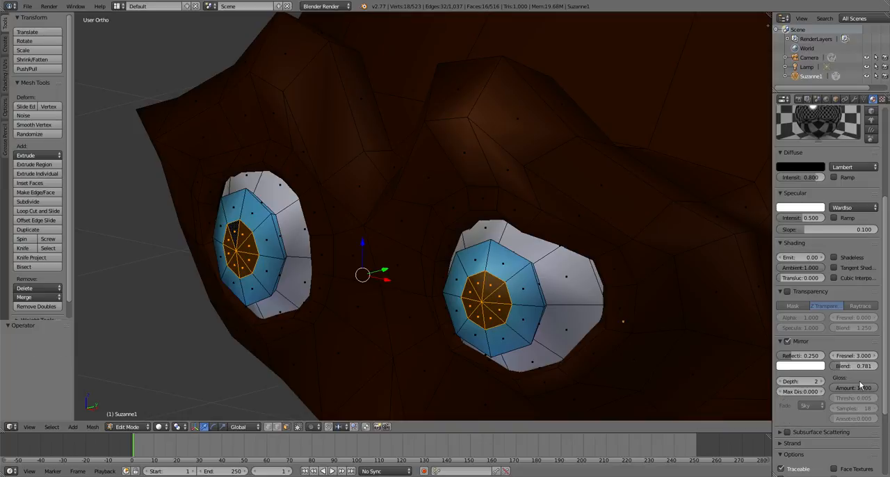